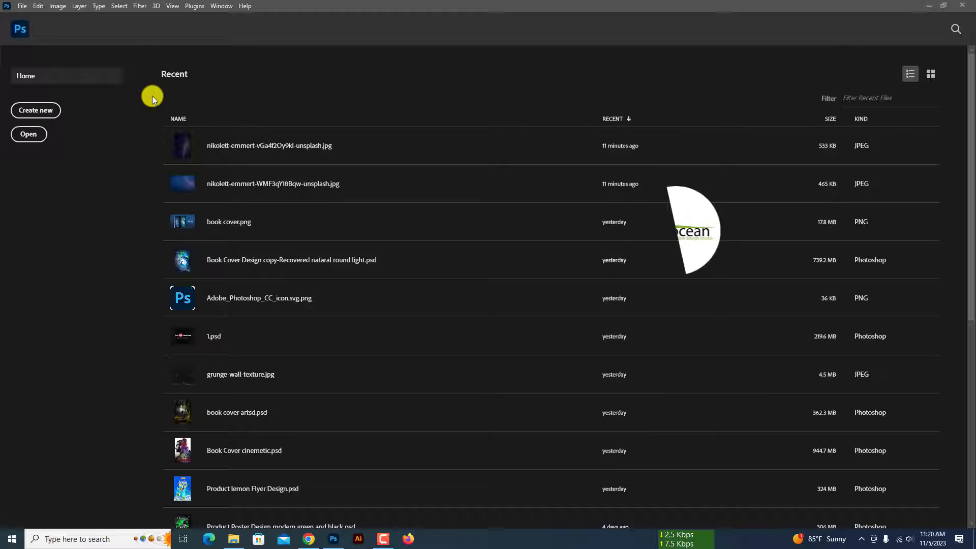
Start a 'Social Media' document, then close the wrongly sized 1280×720 result
click(36, 110)
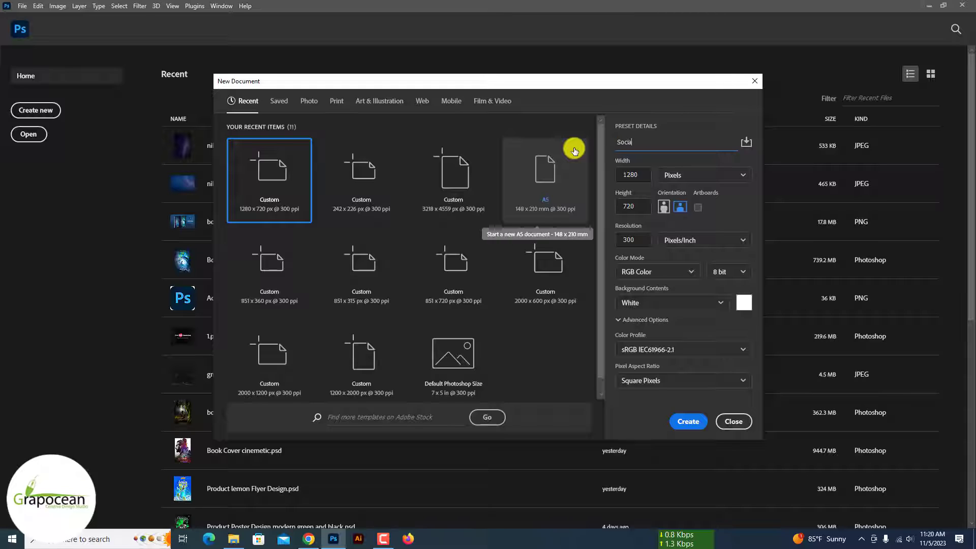
text(ocial Media Post Design)
click(692, 421)
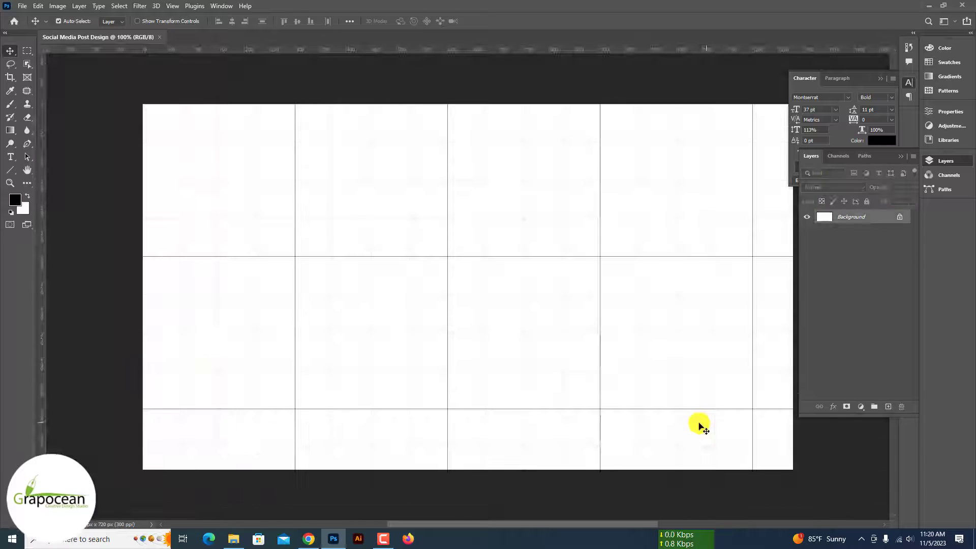
click(160, 39)
Create a 1080 × 1080 px document named 'Social Media Post Design'
click(36, 110)
text(So)
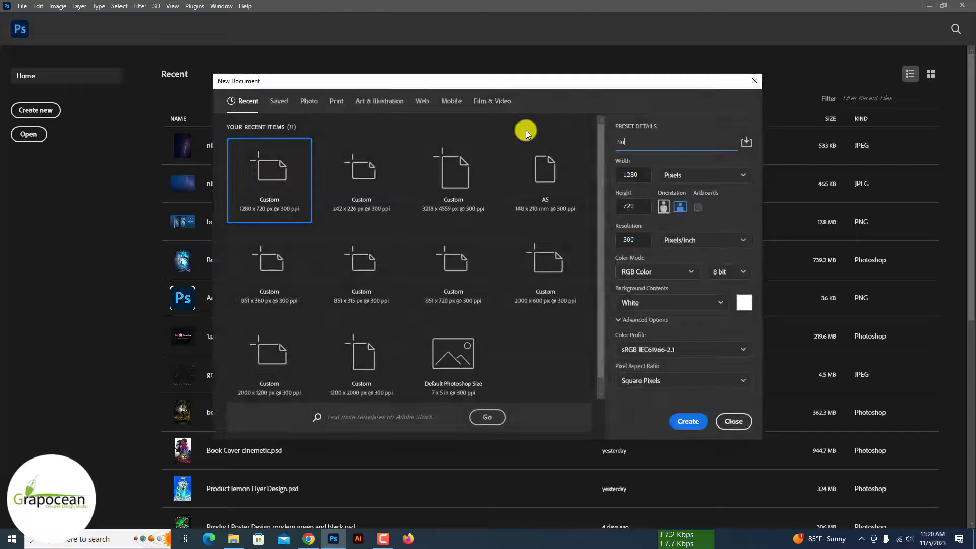
text(cial Media Post De)
text(sign)
key(Tab)
text(80)
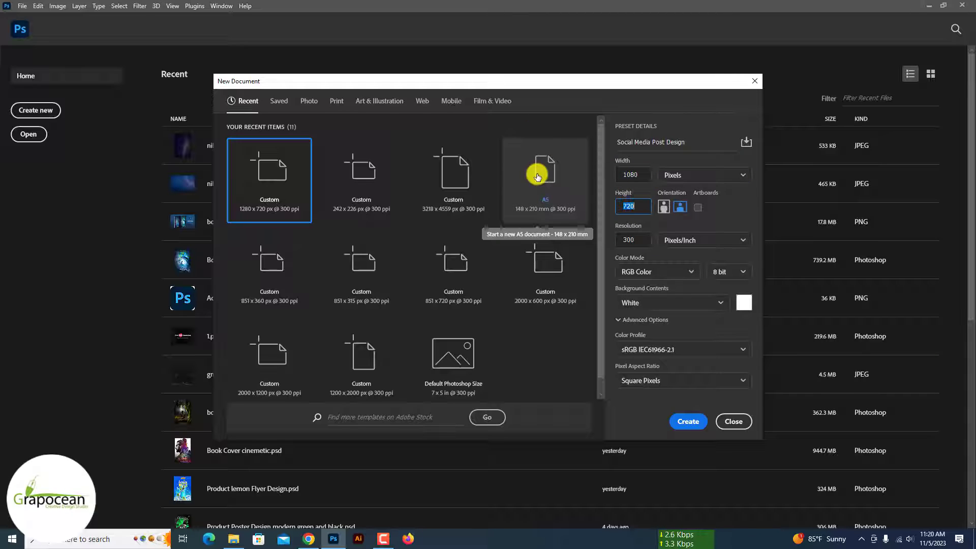
text(1080)
key(Return)
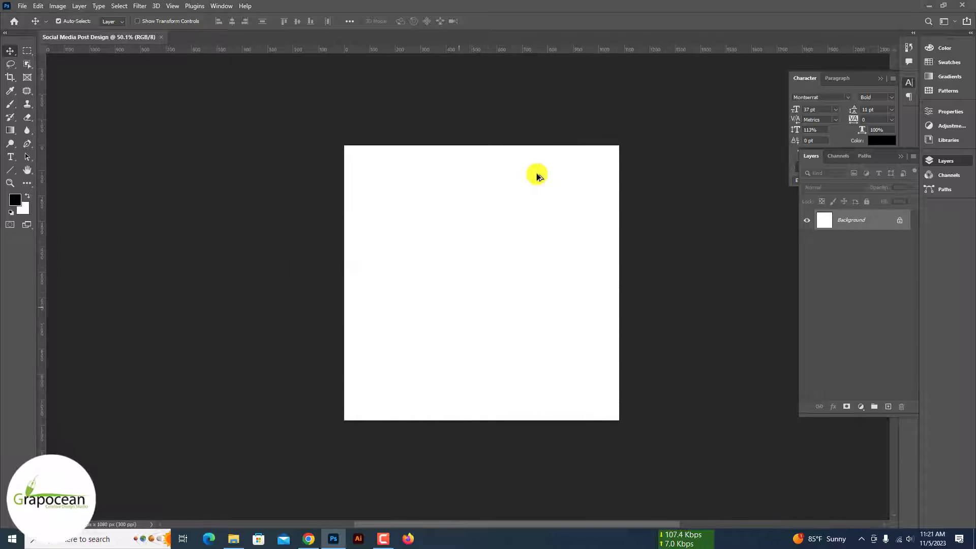
Open the headphone photo from the Downloads folder as its own document
scroll(537, 176, up, 2)
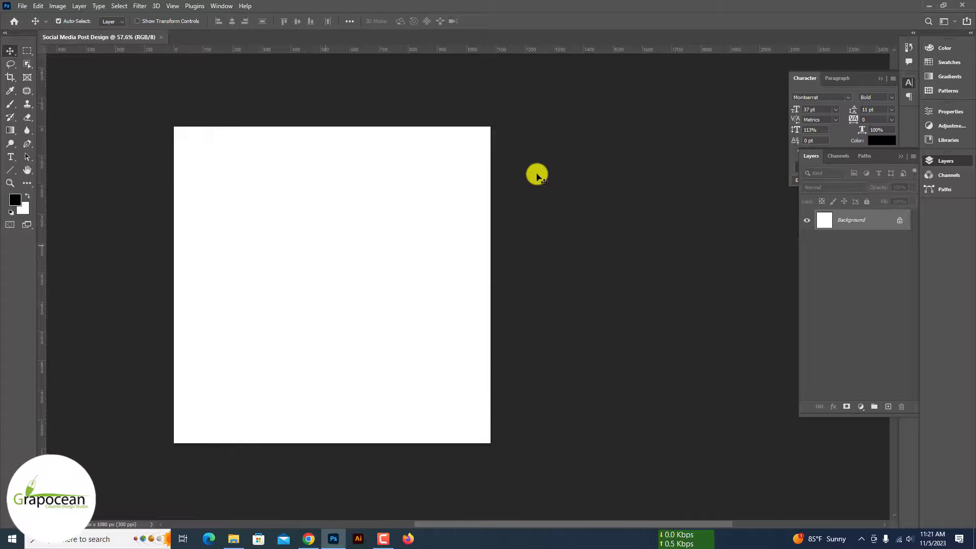
click(23, 6)
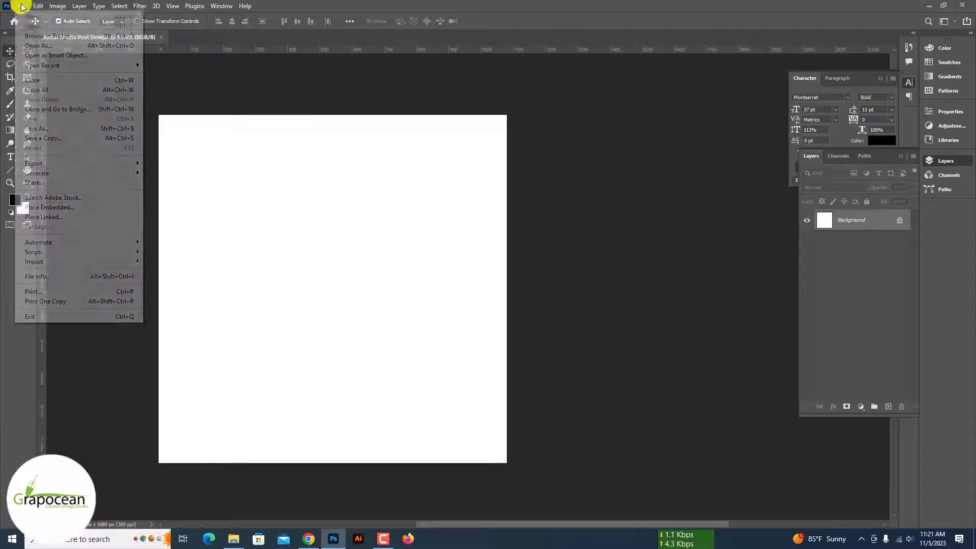
click(40, 26)
click(46, 91)
click(159, 205)
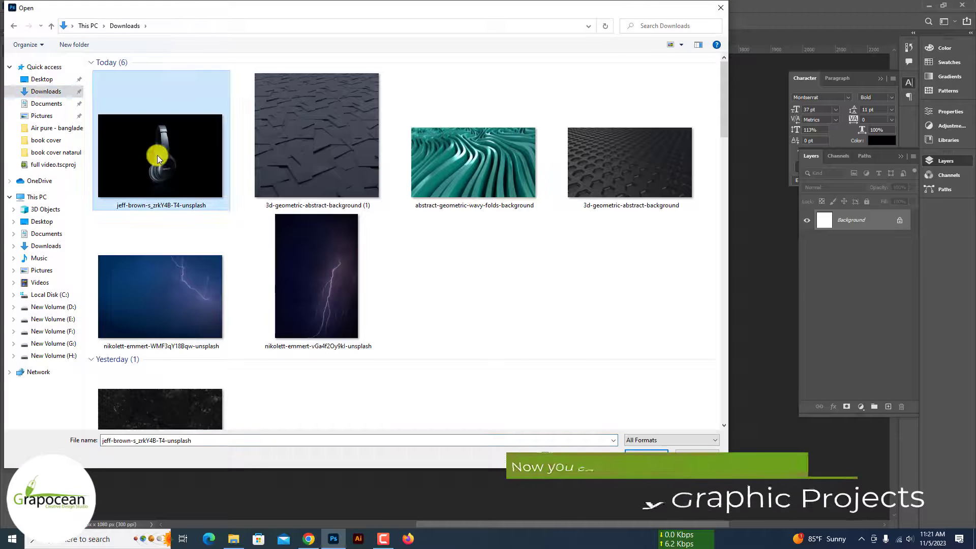
click(645, 454)
scroll(650, 450, up, 2)
scroll(649, 450, up, 2)
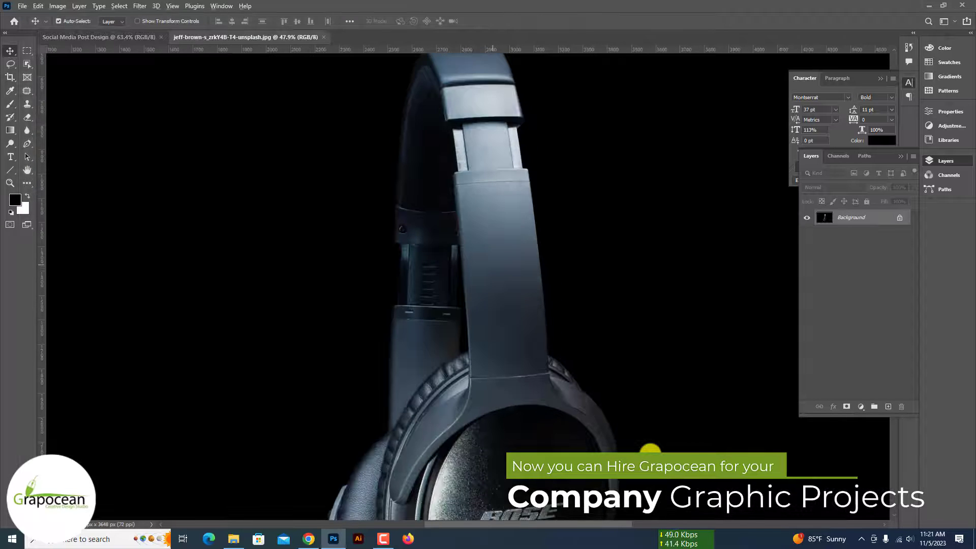
scroll(650, 451, up, 1)
Use the Pen tool on the headband, undo the stray filled shape, and set Path mode
click(32, 142)
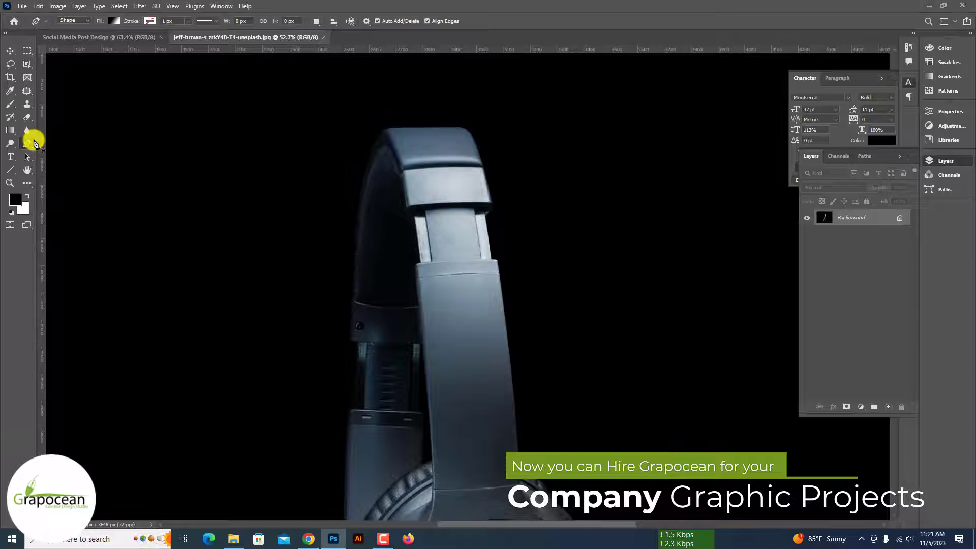
key(ctrl+plus)
key(ctrl+plus)
key(ctrl+plus)
key(ctrl+plus)
key(ctrl+plus)
key(ctrl+plus)
click(418, 117)
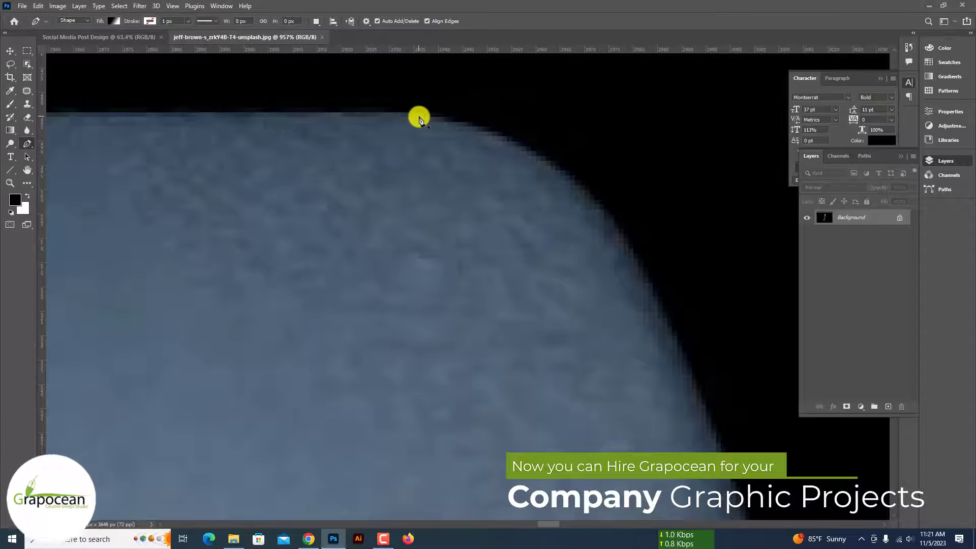
drag(604, 209, 676, 298)
scroll(676, 298, down, 3)
scroll(673, 288, down, 3)
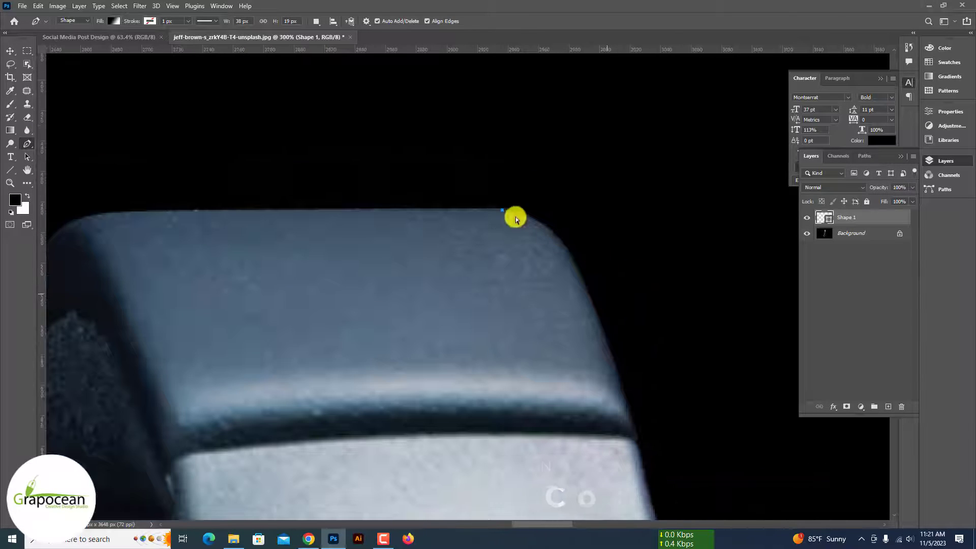
key(ctrl+z)
click(74, 20)
key(ctrl+minus)
key(ctrl+minus)
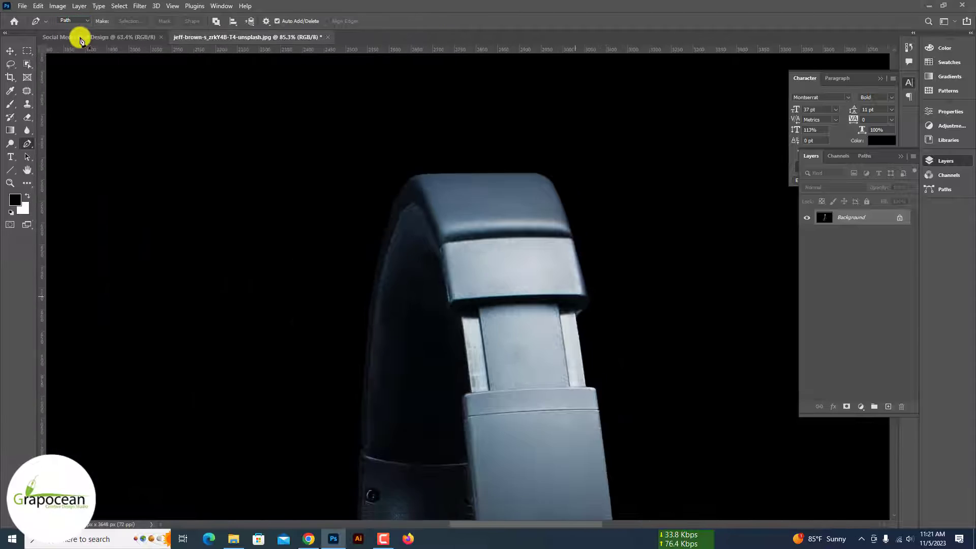
Show only the Green channel and zoom out to see the whole headphone
click(840, 157)
click(852, 202)
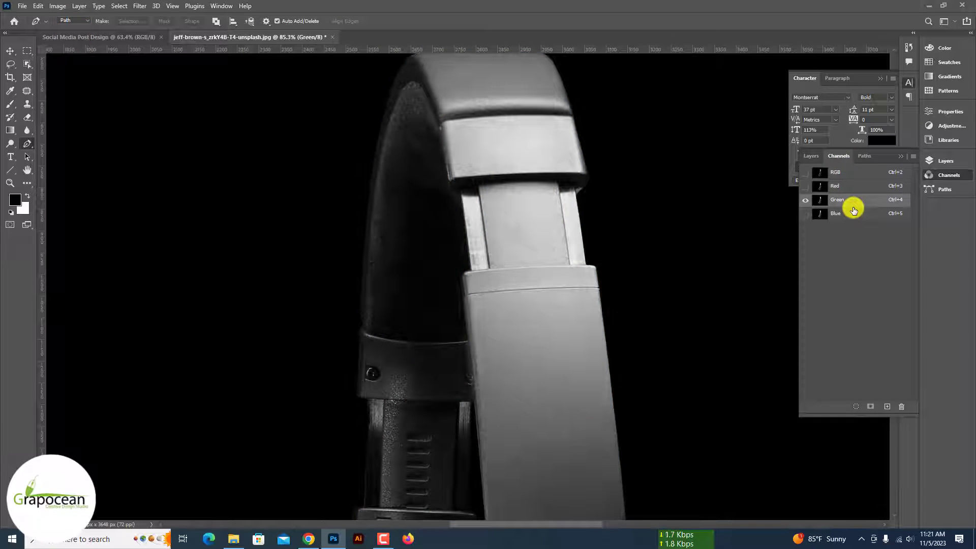
key(ctrl+minus)
key(ctrl+minus)
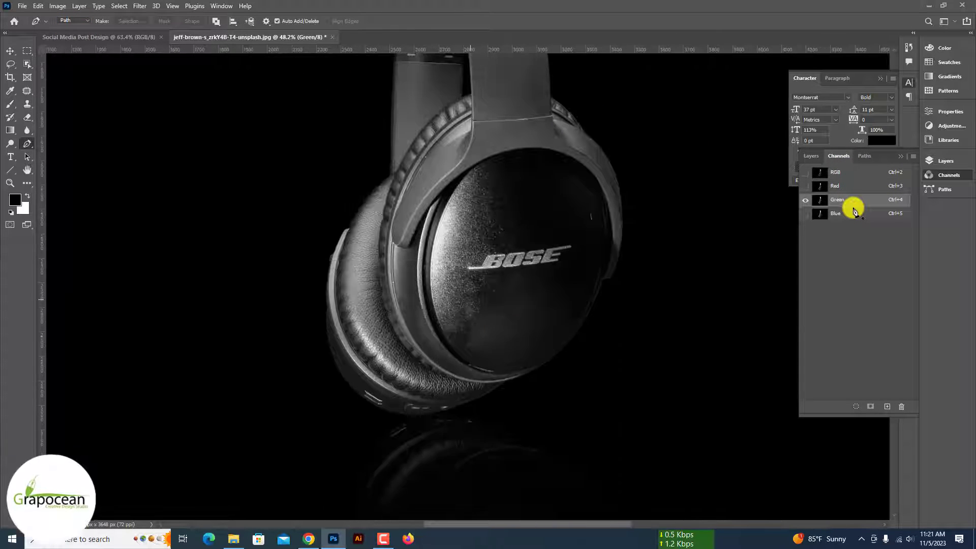
key(ctrl+minus)
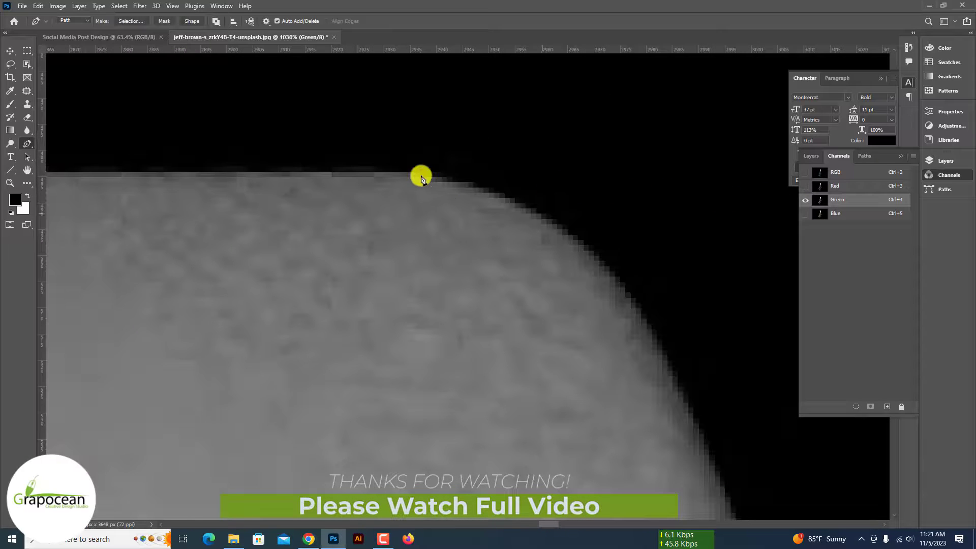
Start the pen path at the headband top with curved anchors along its edge
click(420, 177)
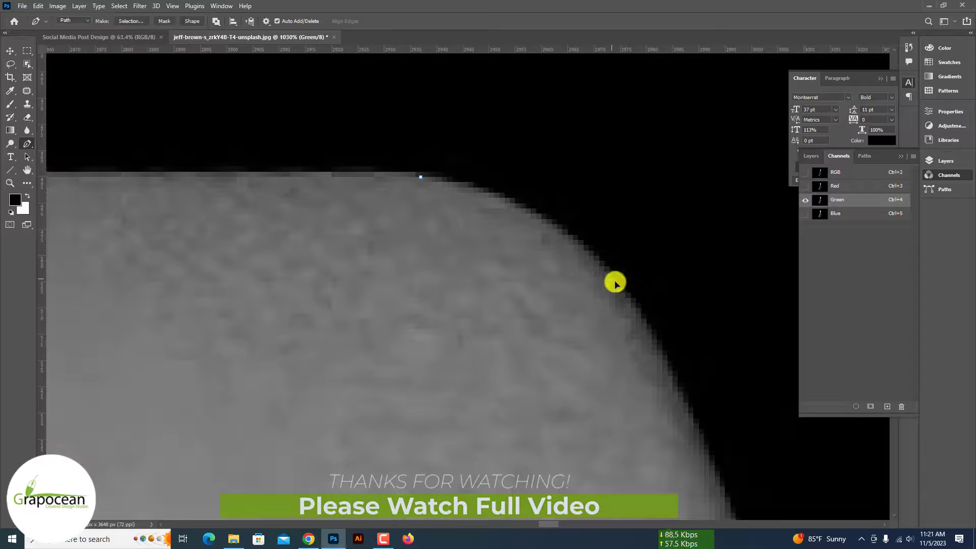
mouse_move(699, 374)
mouse_down()
mouse_move(679, 366)
mouse_move(588, 181)
mouse_up()
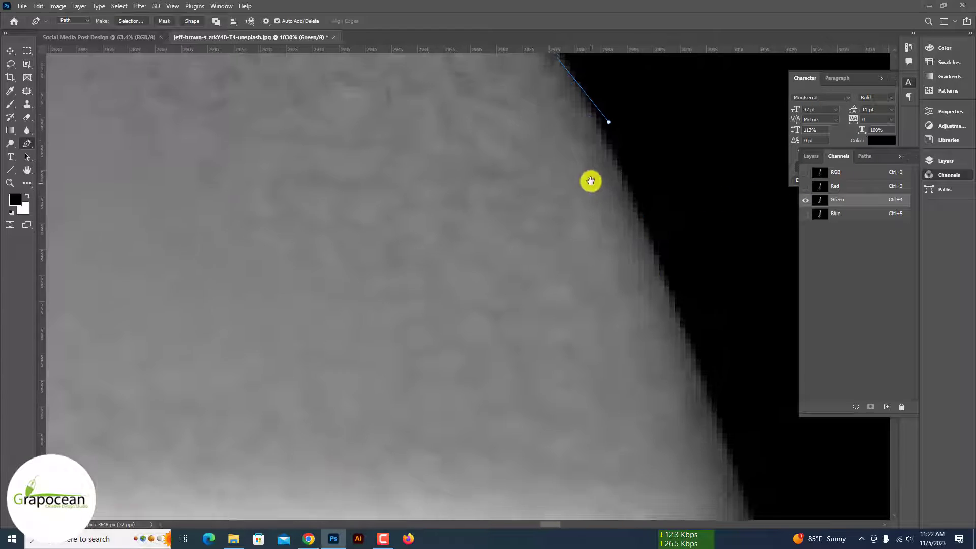
drag(715, 425, 753, 508)
scroll(746, 519, down, 5)
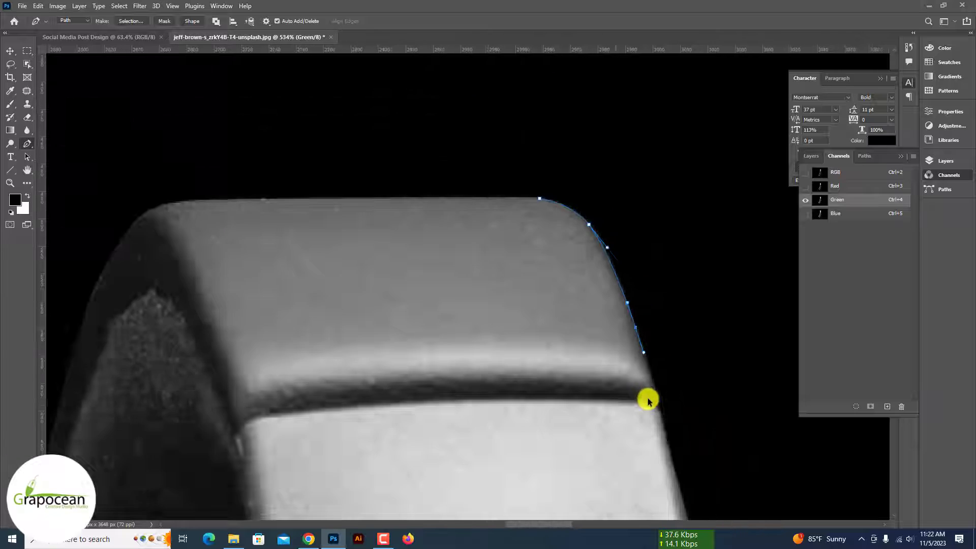
scroll(647, 398, up, 3)
scroll(553, 91, up, 2)
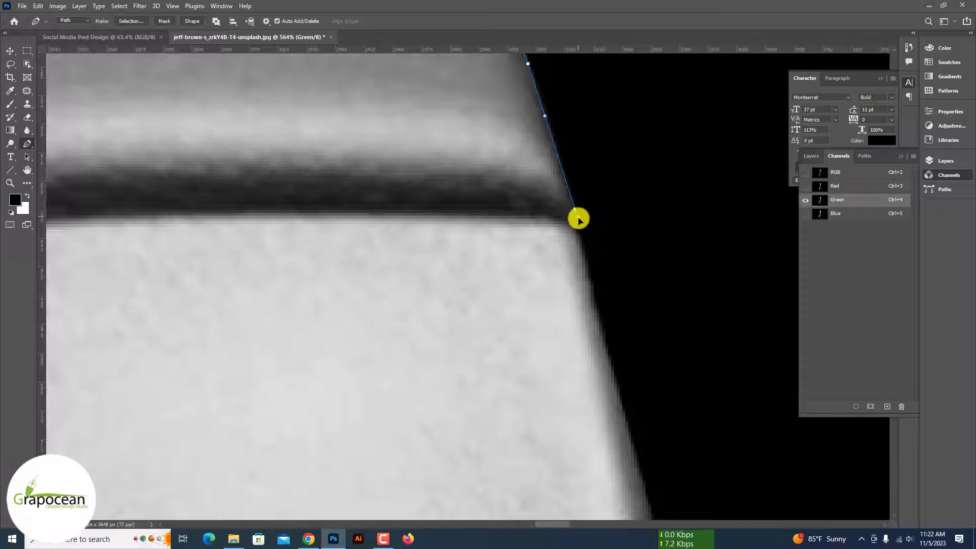
scroll(580, 224, up, 2)
click(572, 225)
scroll(564, 218, down, 3)
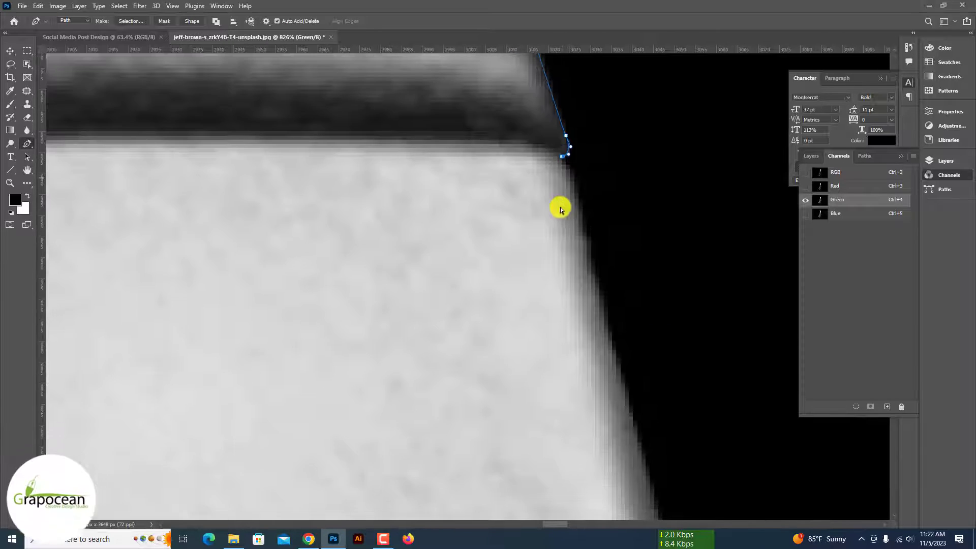
scroll(562, 160, down, 3)
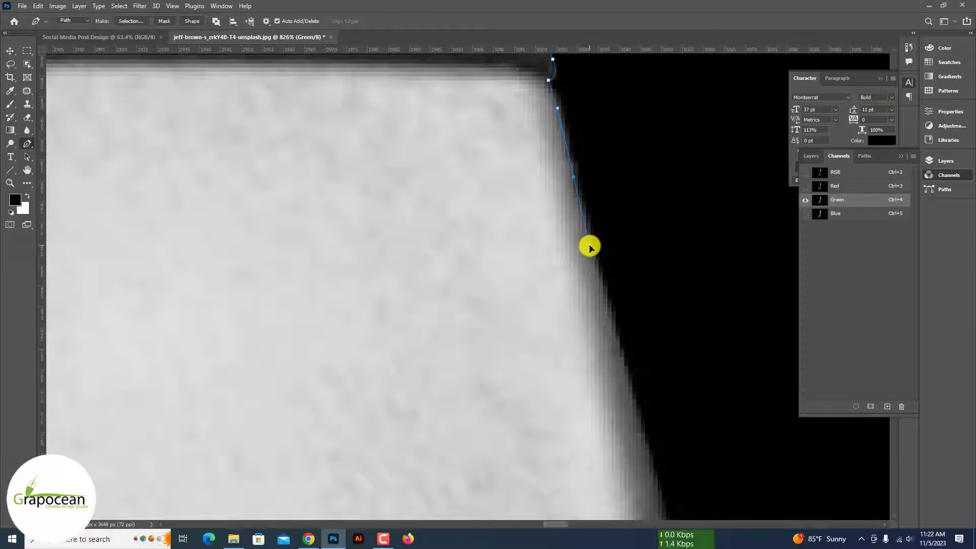
scroll(589, 247, down, 4)
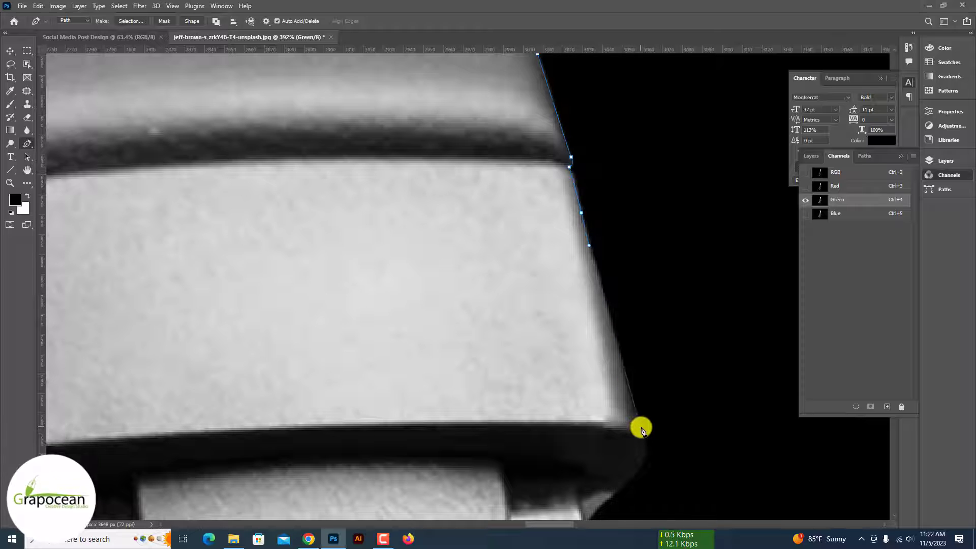
Extend the pen path down the headband's right edge, adjusting the newest curve
scroll(639, 427, up, 2)
scroll(638, 300, up, 2)
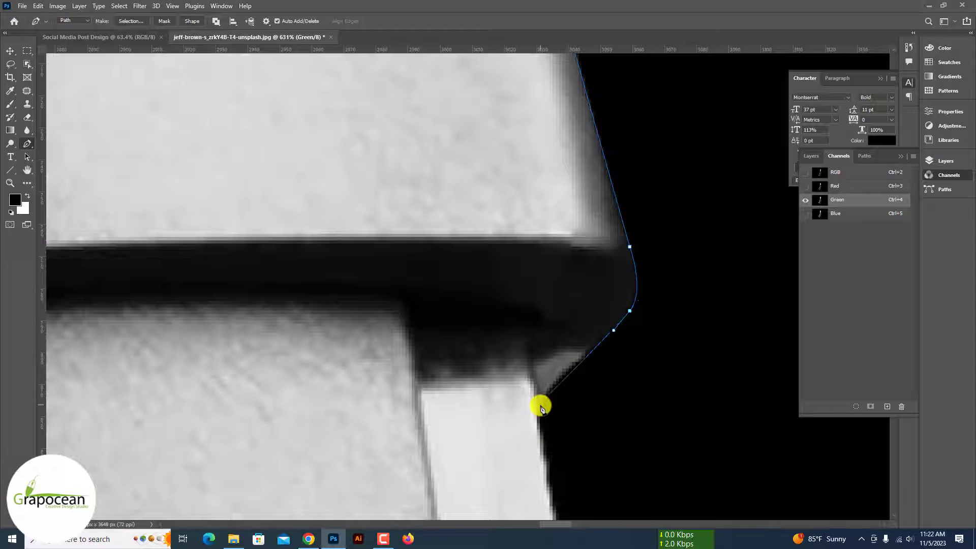
drag(537, 416, 541, 440)
scroll(540, 434, down, 5)
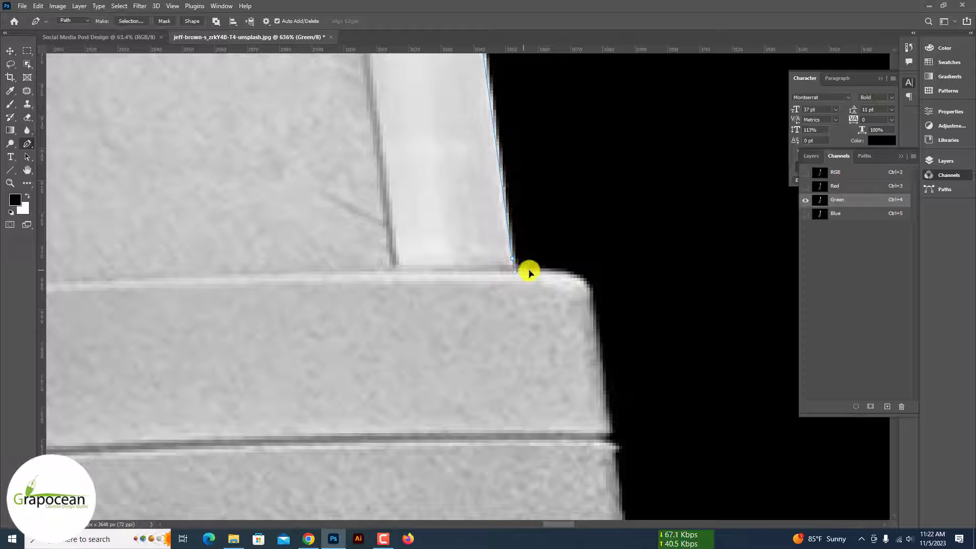
drag(600, 343, 600, 346)
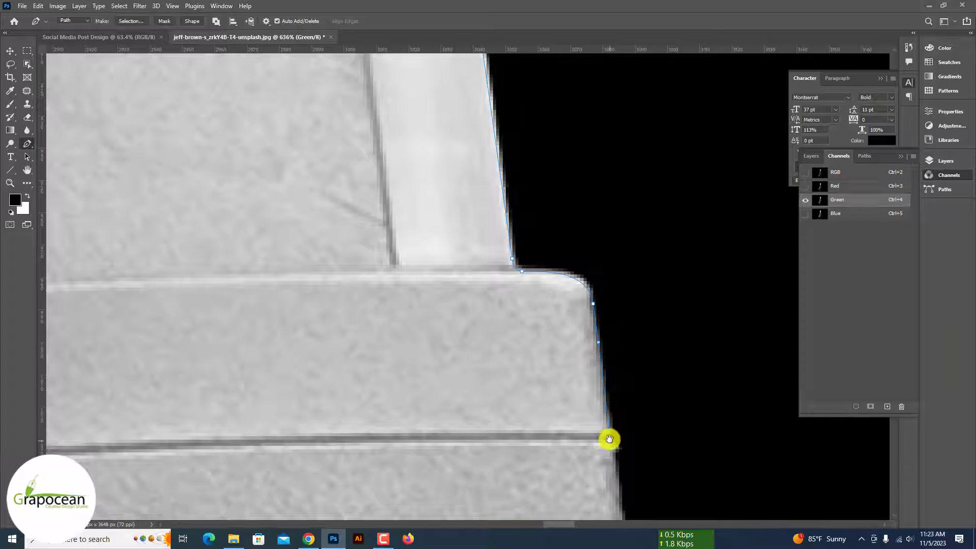
scroll(610, 439, up, 2)
scroll(609, 372, down, 3)
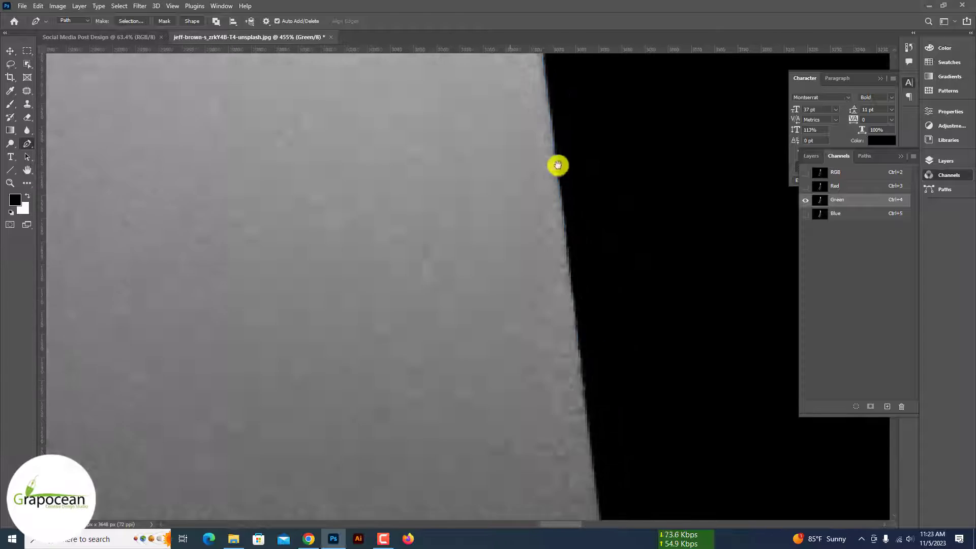
scroll(594, 352, down, 2)
scroll(593, 352, up, 2)
Trace pen anchors along the ear-cup's outer edge
scroll(608, 335, down, 3)
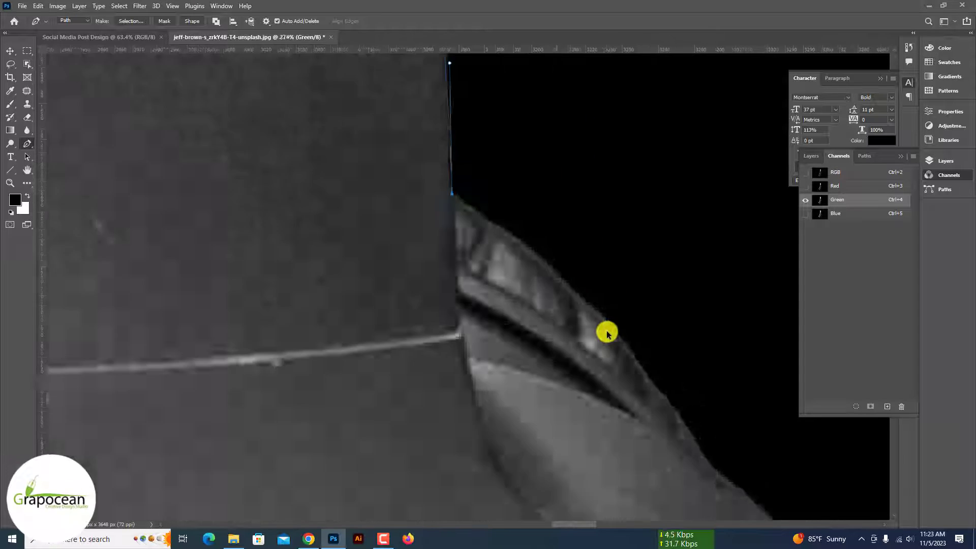
scroll(559, 285, up, 1)
scroll(591, 250, down, 2)
scroll(657, 498, down, 3)
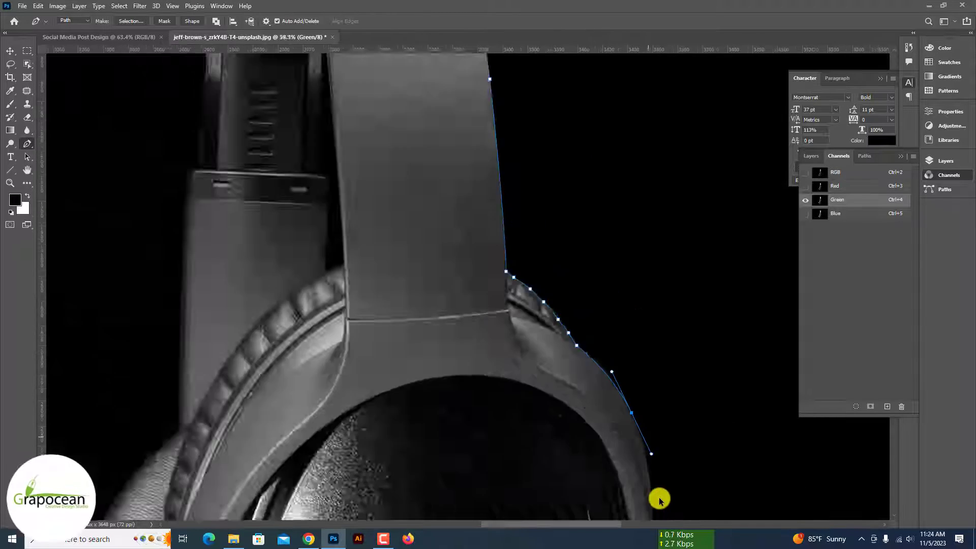
scroll(658, 498, down, 3)
scroll(638, 216, down, 2)
scroll(616, 227, up, 2)
drag(616, 226, 571, 264)
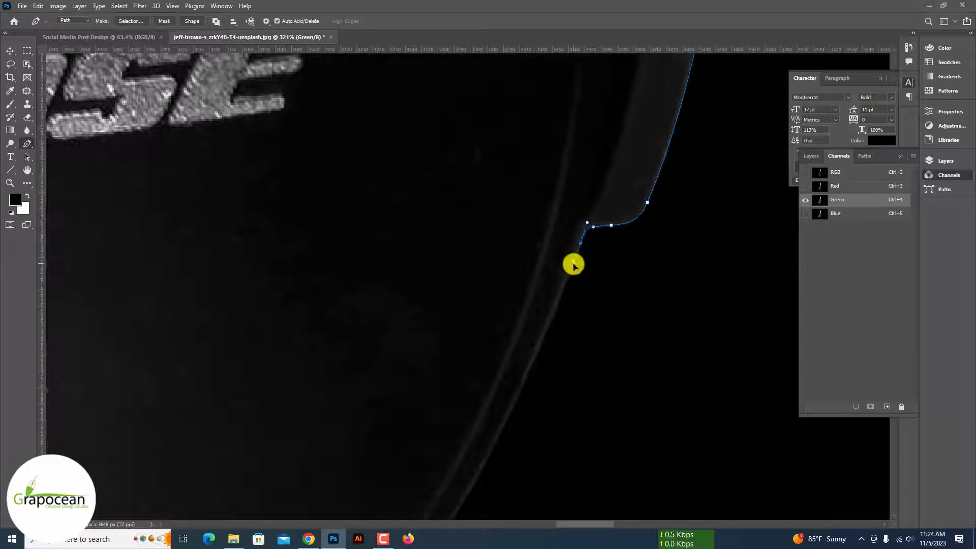
scroll(421, 490, down, 3)
scroll(200, 447, up, 3)
mouse_move(388, 341)
mouse_down()
mouse_move(354, 396)
mouse_move(187, 196)
mouse_up()
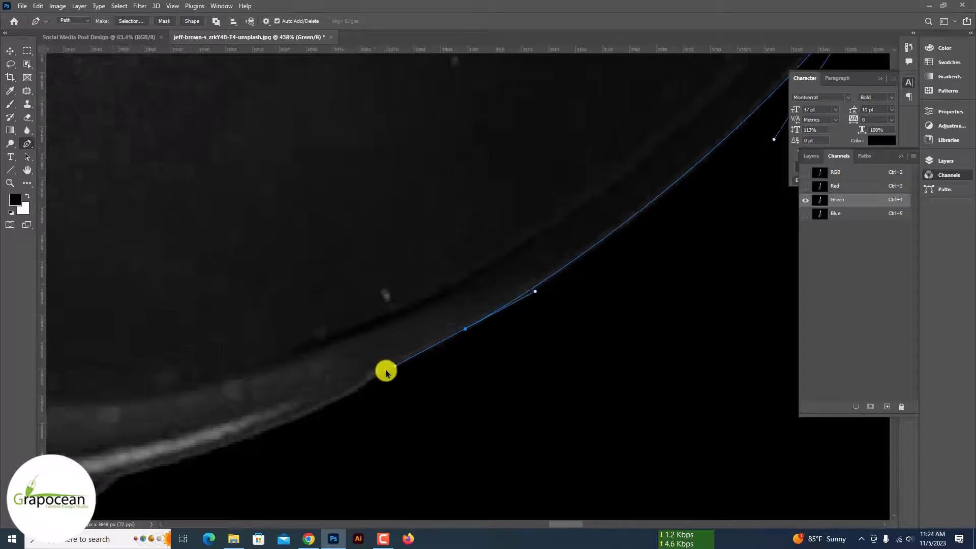
scroll(383, 371, up, 2)
scroll(188, 355, up, 2)
scroll(187, 196, down, 3)
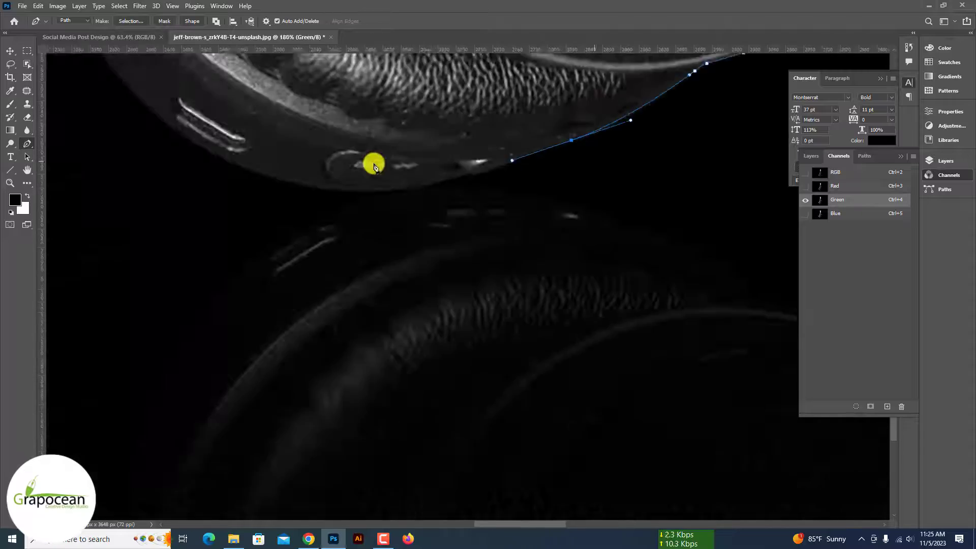
scroll(615, 149, up, 2)
click(517, 247)
scroll(461, 246, up, 2)
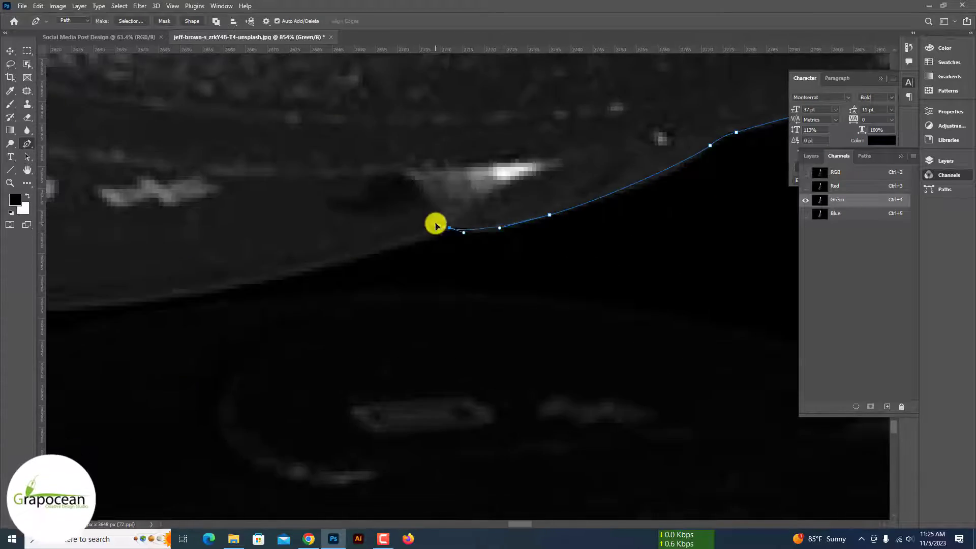
scroll(436, 222, down, 3)
click(529, 257)
scroll(174, 69, down, 2)
Continue the outline up the ear-cup, along its top and around the corner
click(275, 88)
scroll(274, 88, up, 2)
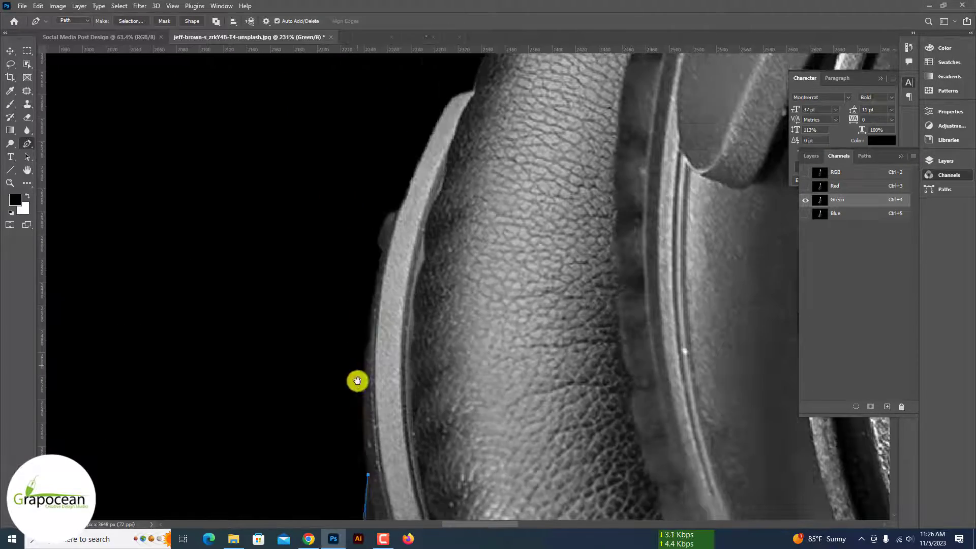
click(355, 381)
scroll(387, 312, down, 1)
scroll(391, 172, down, 2)
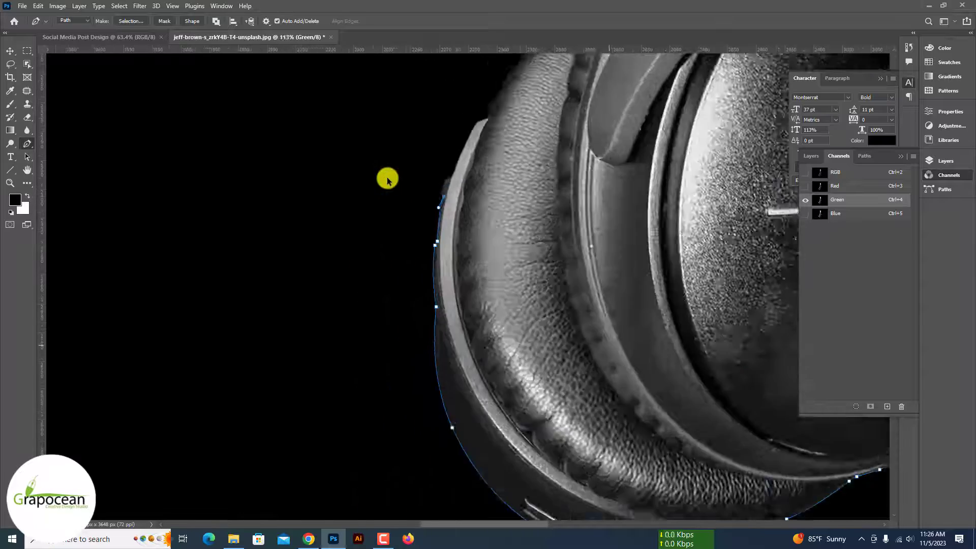
scroll(388, 178, up, 3)
click(479, 115)
scroll(516, 107, down, 1)
scroll(513, 132, up, 1)
scroll(489, 202, up, 1)
scroll(366, 437, down, 1)
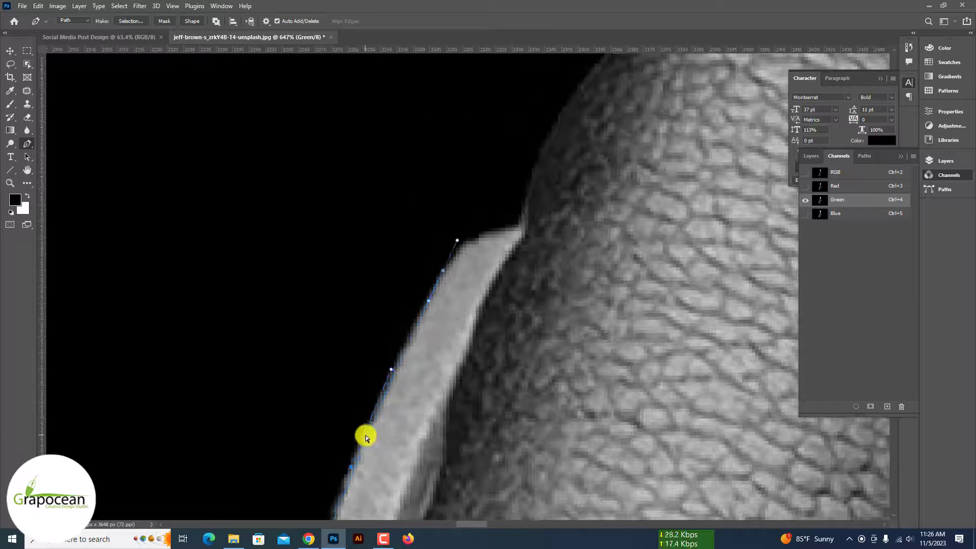
scroll(524, 230, down, 1)
click(581, 131)
scroll(651, 105, right, 2)
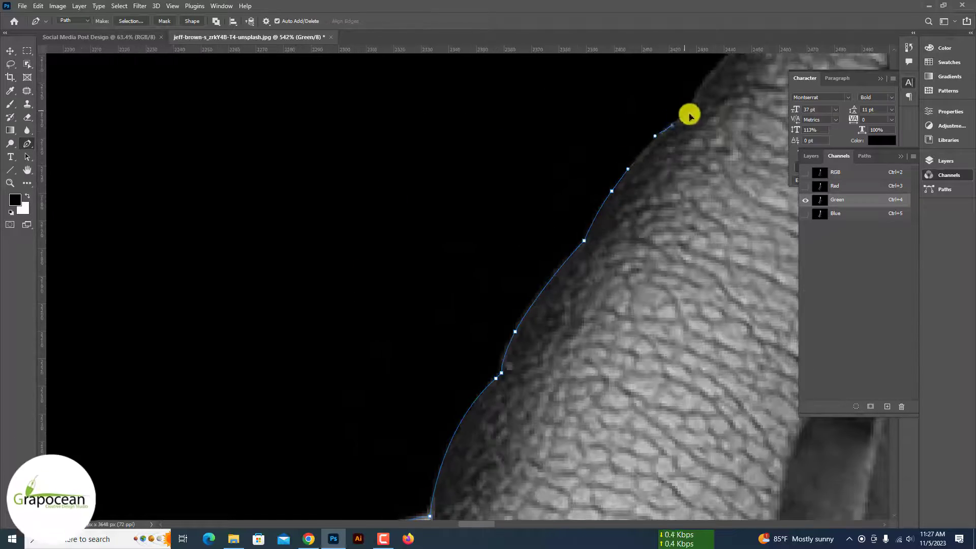
click(579, 271)
scroll(595, 233, up, 3)
scroll(584, 152, up, 2)
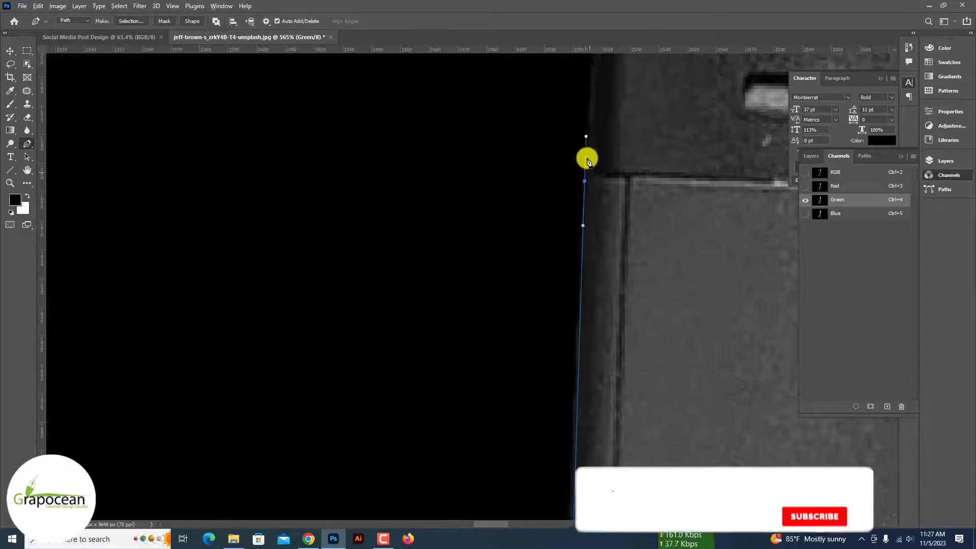
scroll(595, 229, down, 1)
scroll(601, 283, down, 2)
click(596, 106)
scroll(597, 107, right, 2)
click(538, 166)
click(534, 131)
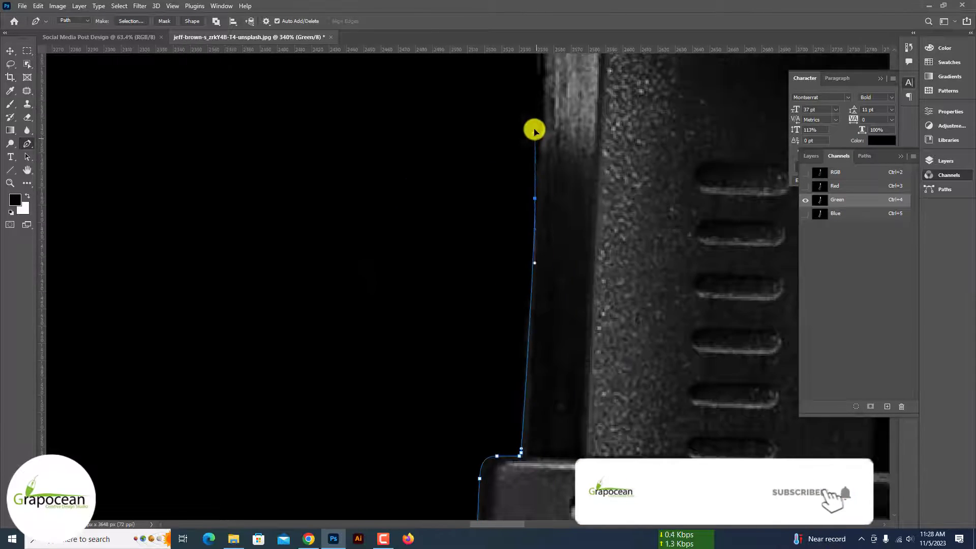
Finish the outline with points at the headband corner and along its edge
scroll(470, 238, up, 2)
scroll(470, 238, down, 2)
scroll(533, 191, up, 2)
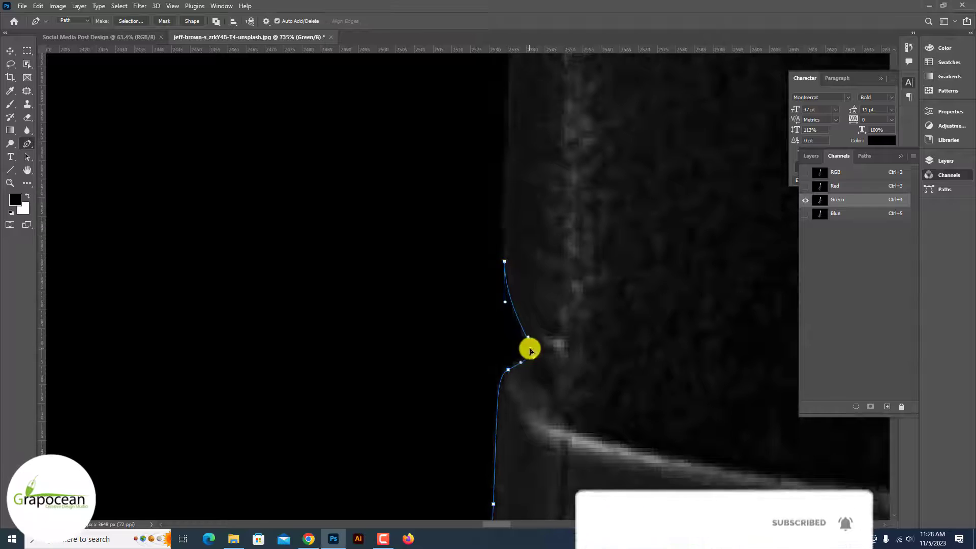
scroll(529, 344, up, 2)
scroll(576, 347, down, 1)
scroll(519, 87, up, 2)
drag(547, 191, 548, 194)
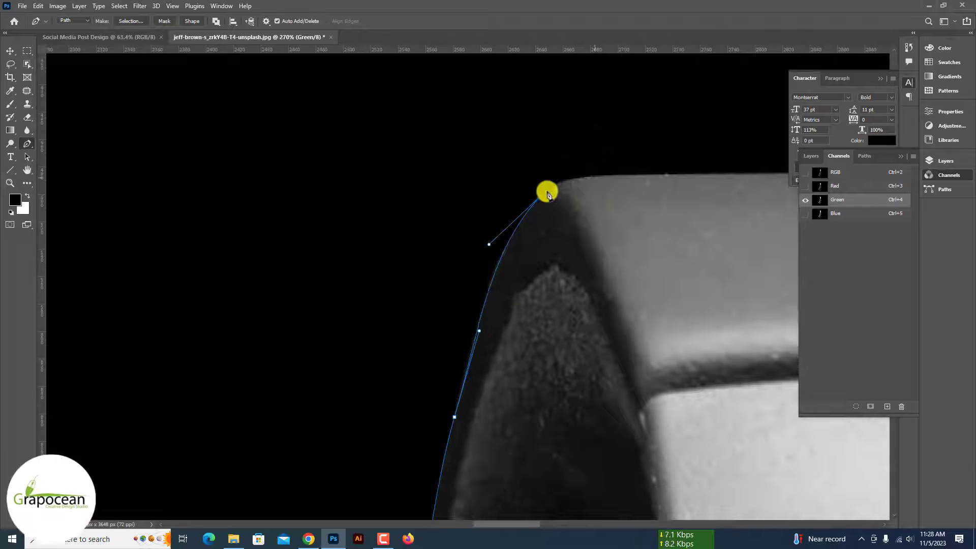
scroll(551, 196, down, 5)
scroll(549, 196, up, 5)
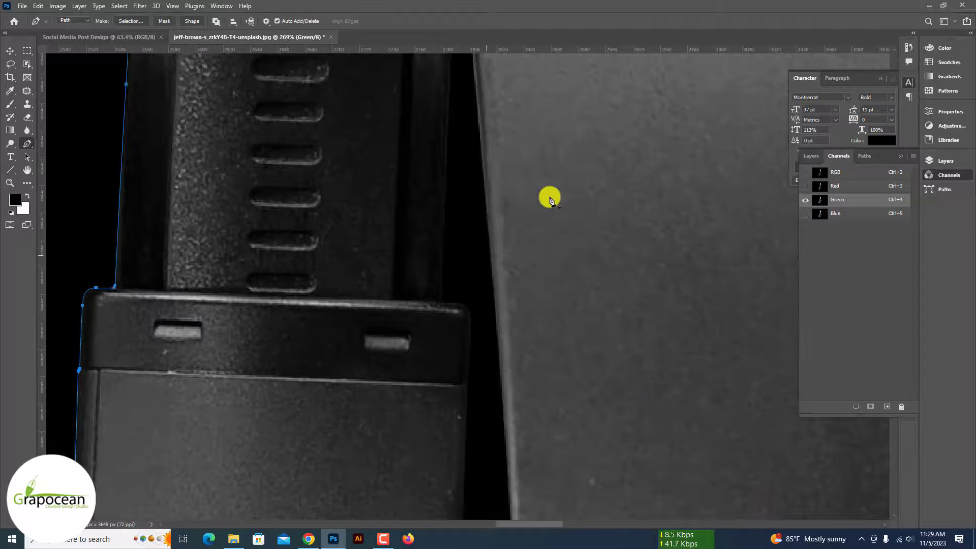
scroll(483, 277, up, 1)
click(485, 273)
scroll(411, 135, up, 2)
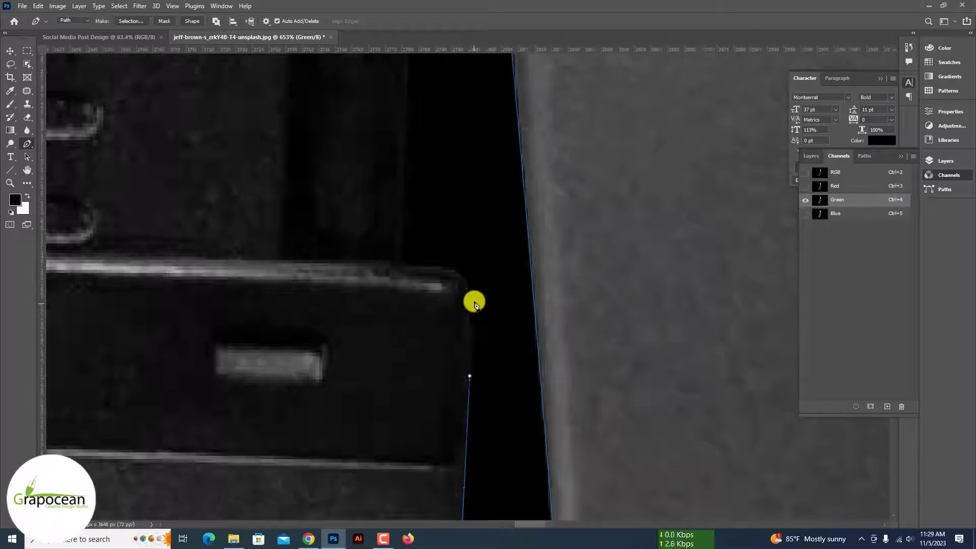
scroll(460, 276, down, 3)
scroll(492, 239, down, 2)
scroll(479, 279, up, 2)
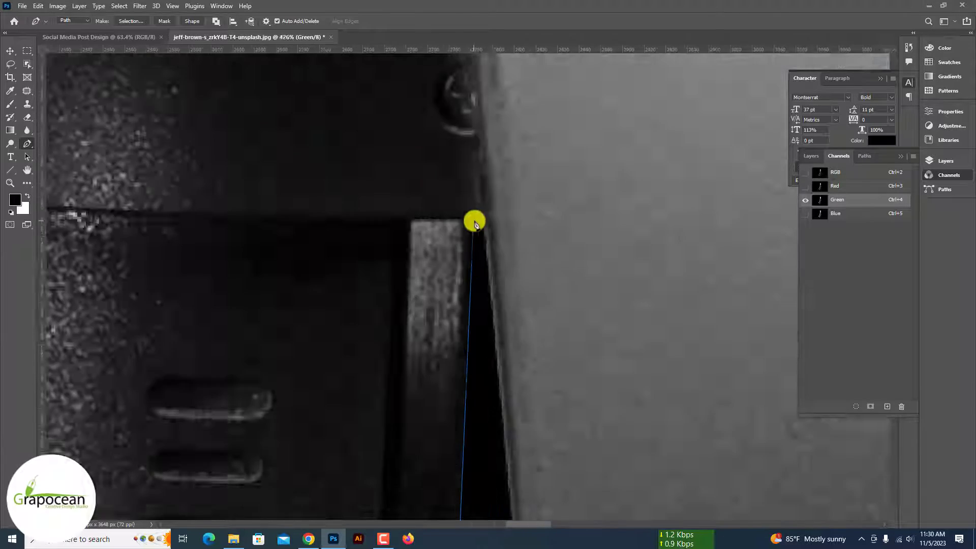
scroll(474, 220, down, 5)
scroll(507, 267, down, 3)
scroll(507, 265, down, 2)
Turn the outline into a selection of the black background and return to RGB view
key(ctrl+shift+i)
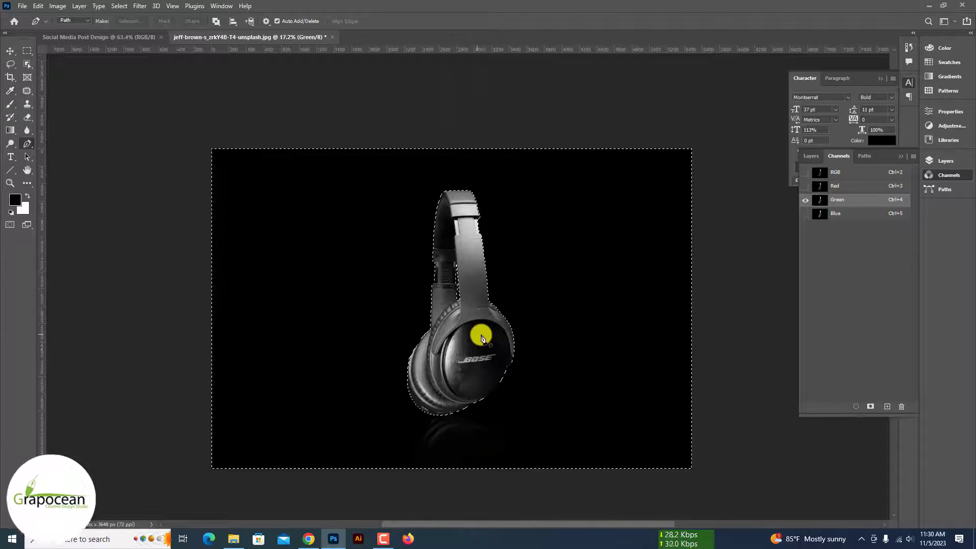
key(shift+F5)
click(550, 153)
key(p)
click(804, 199)
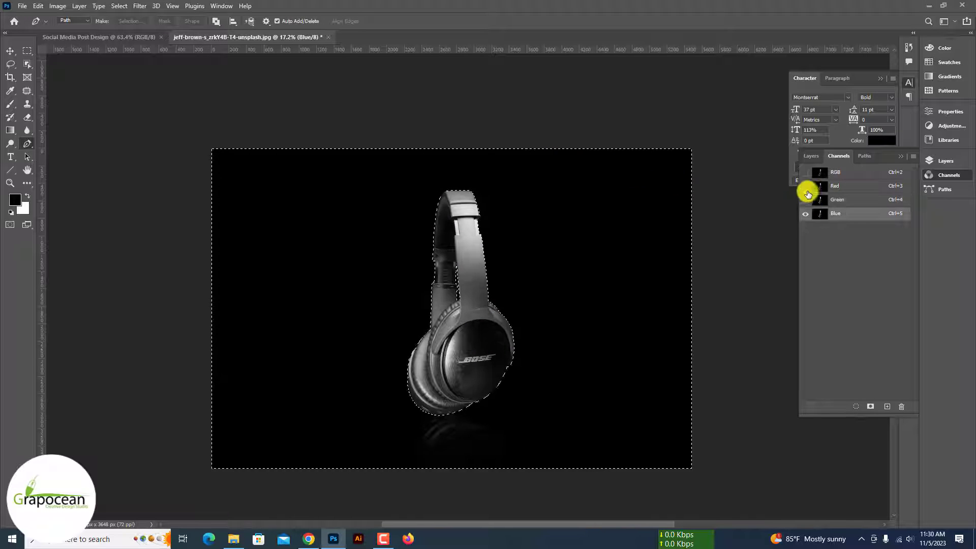
Delete the black background on the layer and deselect
click(810, 155)
key(Delete)
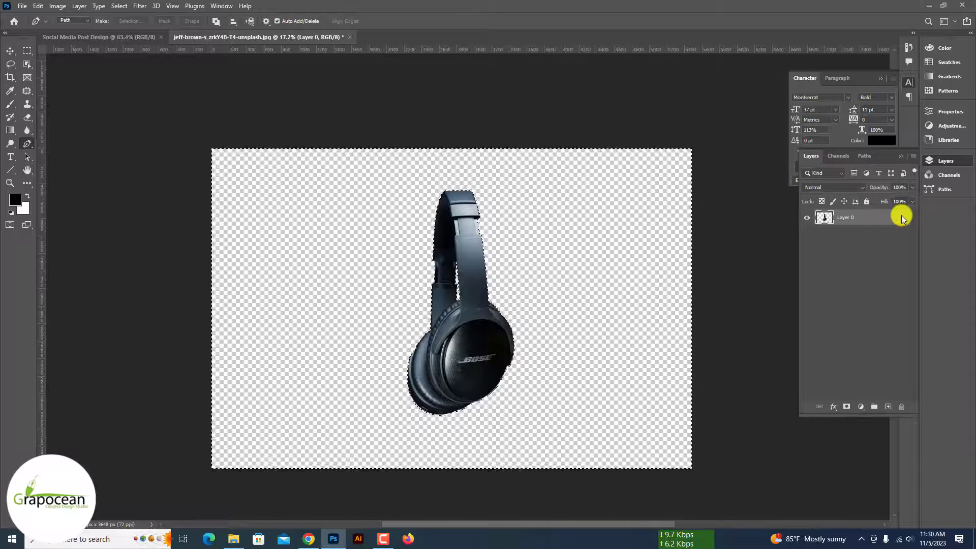
key(ctrl+d)
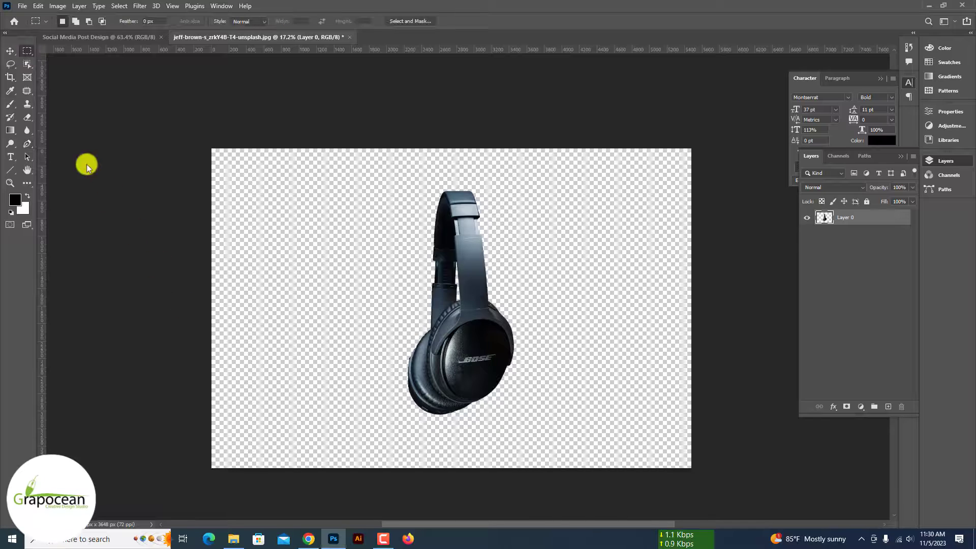
click(10, 53)
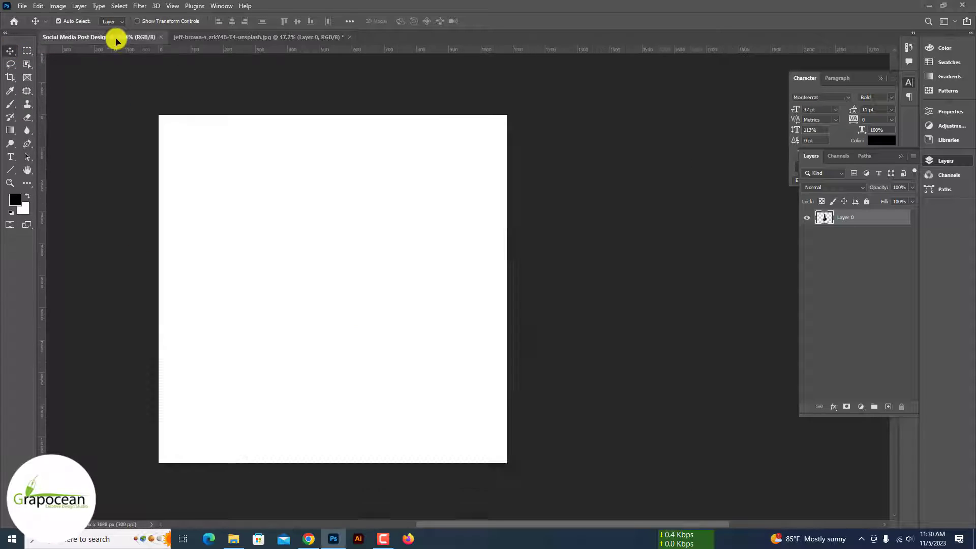
Drag the headphones into Social Media Post Design as a smart object, scaled to about 30%
drag(477, 260, 359, 316)
right_click(881, 221)
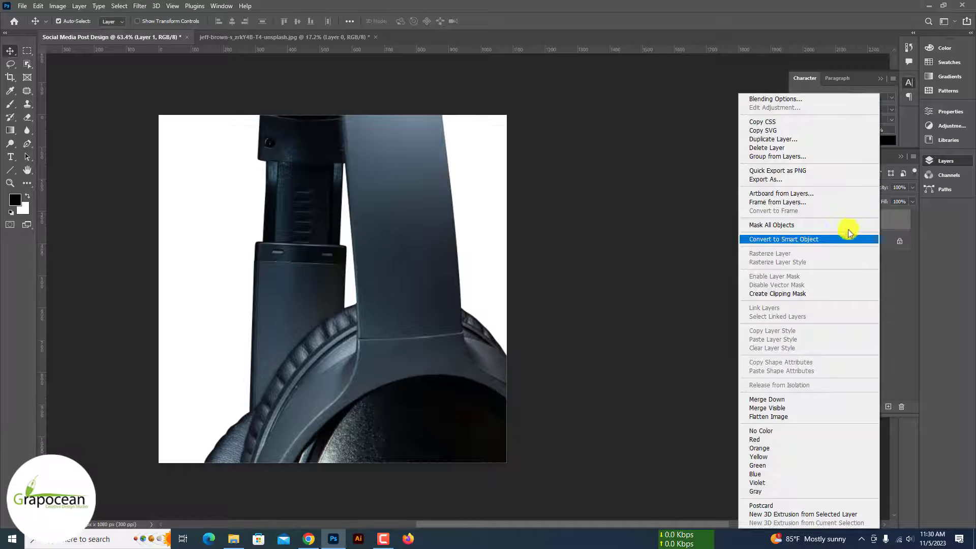
click(811, 239)
key(ctrl+t)
scroll(575, 202, down, 5)
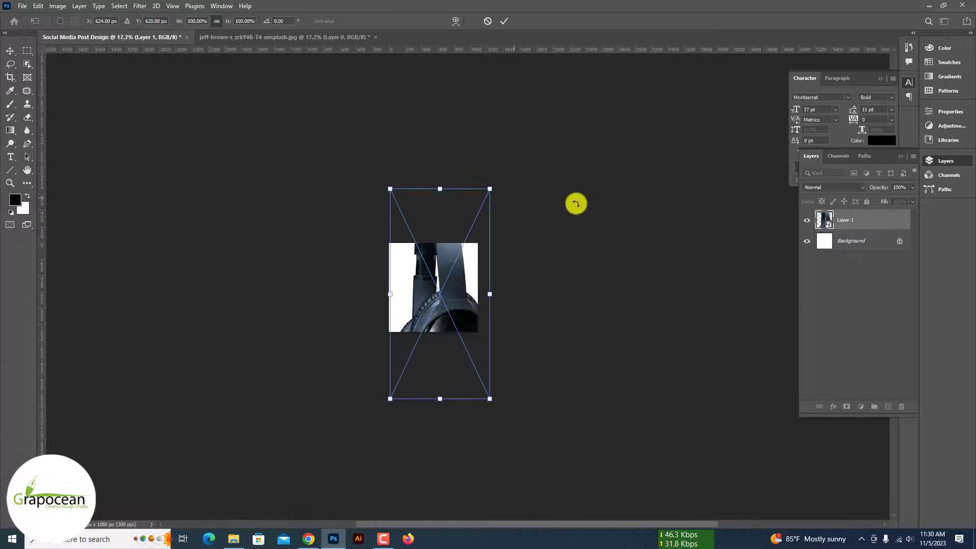
drag(489, 189, 473, 263)
scroll(472, 263, up, 3)
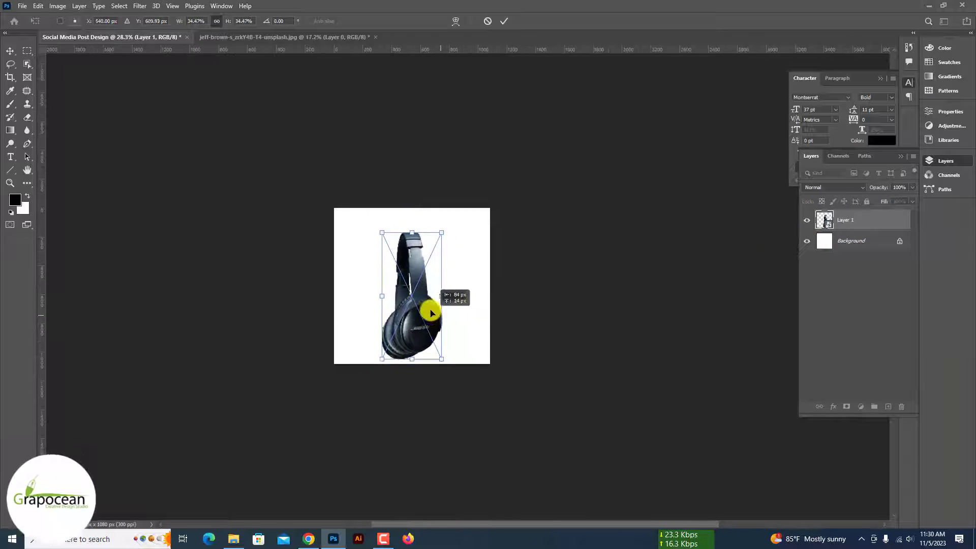
drag(441, 223, 438, 231)
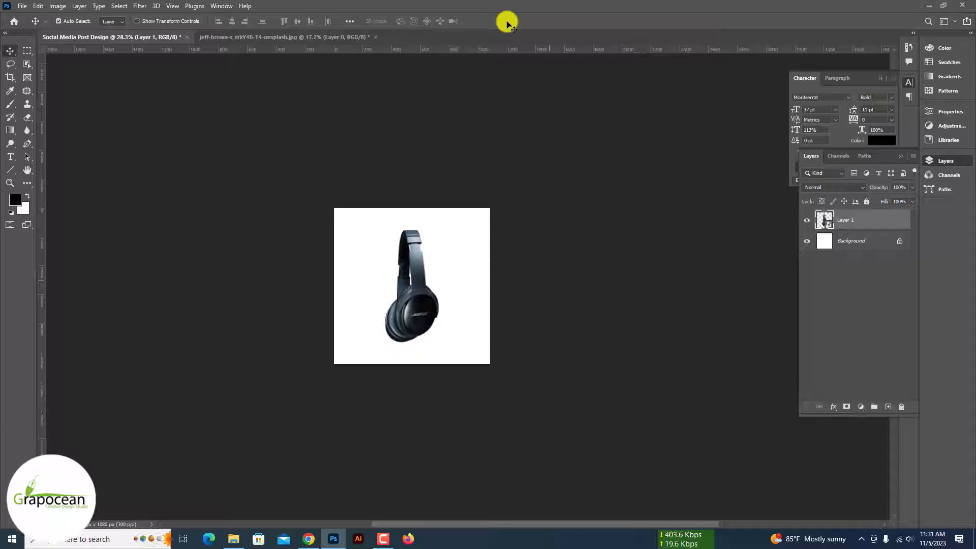
Add a Solid Color fill layer above the Background using a dark colour sampled from the headphones
click(858, 241)
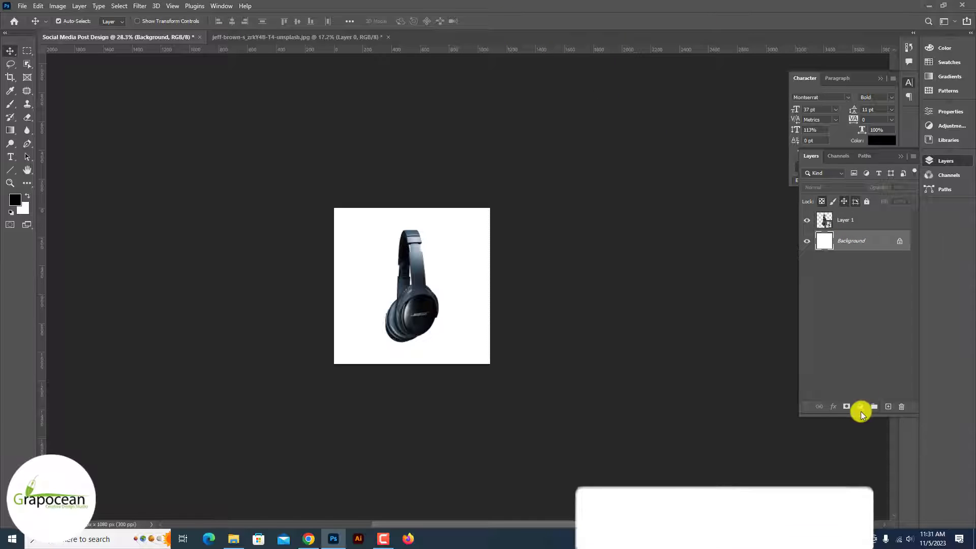
click(860, 406)
click(879, 232)
drag(429, 268, 435, 301)
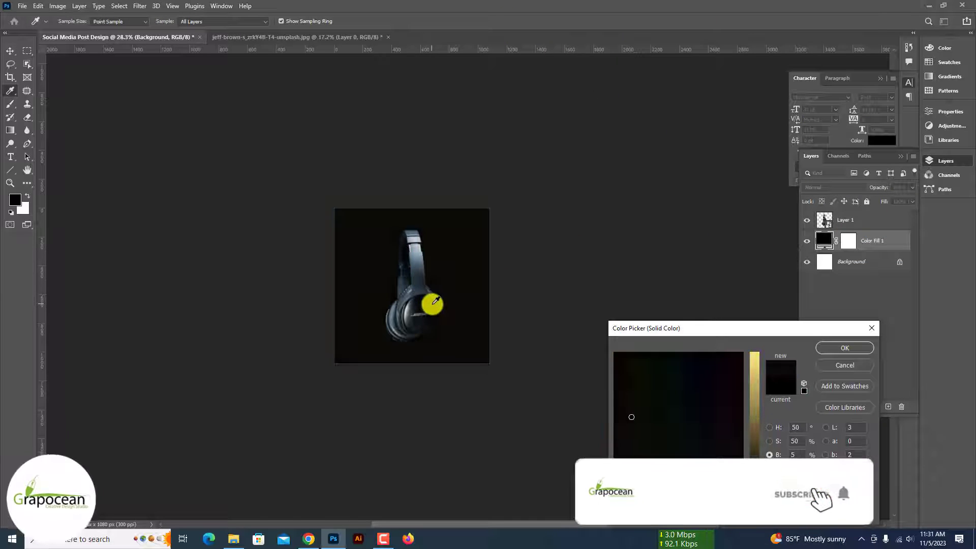
click(844, 348)
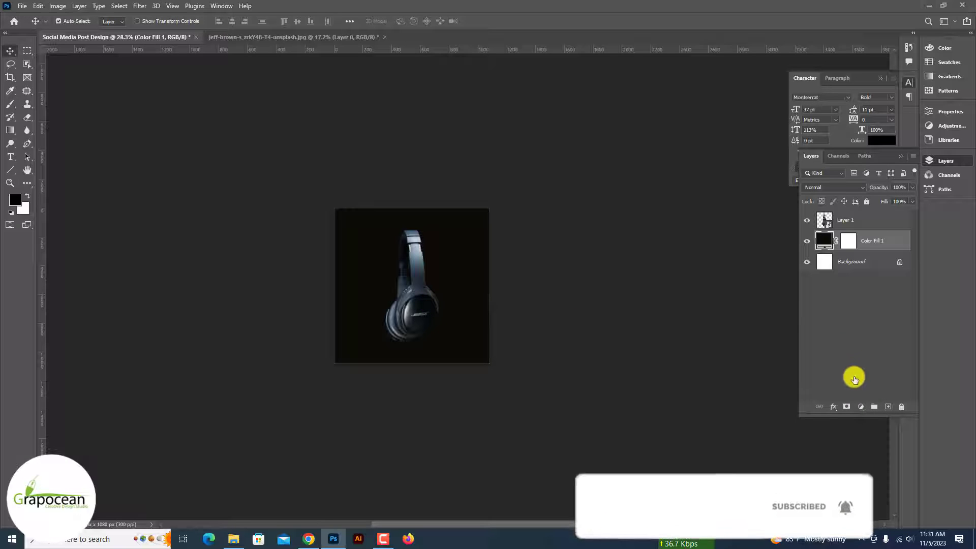
Duplicate the colour fill layer and select the Soft Round brush from General Brushes
click(860, 406)
drag(823, 245, 888, 407)
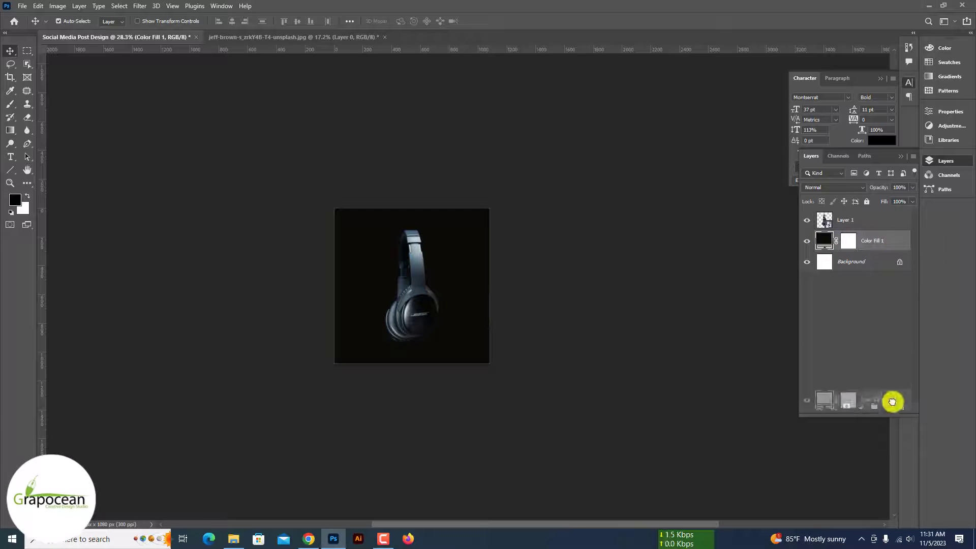
click(10, 104)
click(75, 24)
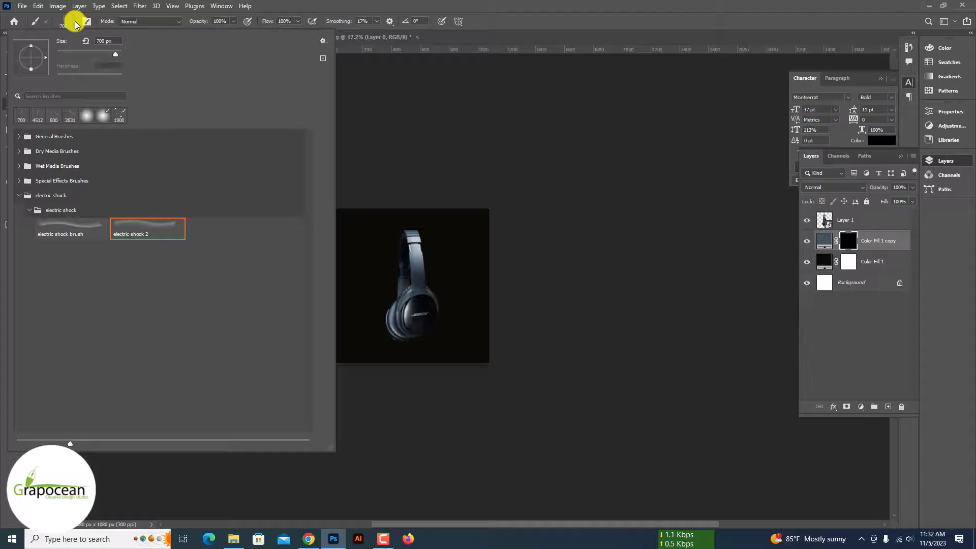
click(19, 136)
click(82, 153)
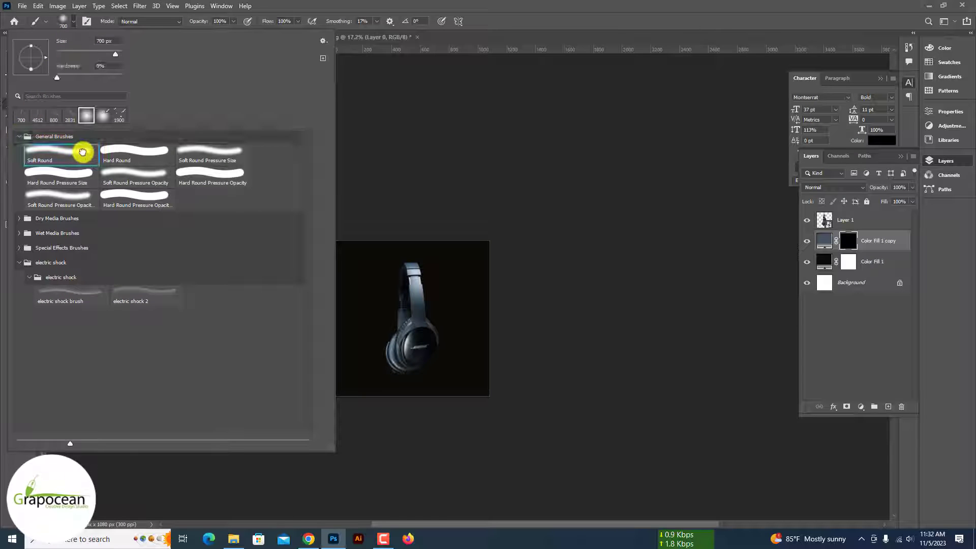
Paint soft white light onto the fill copy's mask
key(Escape)
key(x)
alt+scroll(406, 244, up, 3)
click(320, 244)
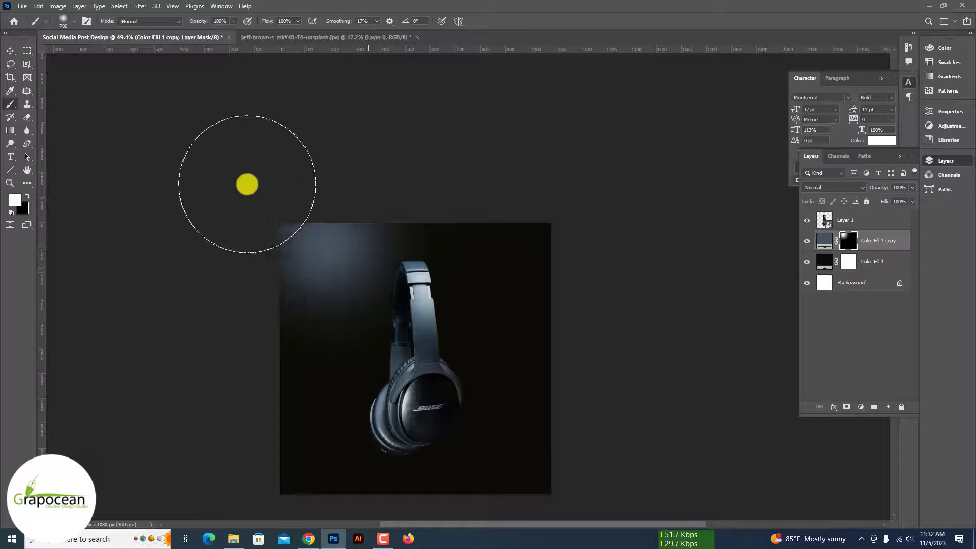
key(ctrl+z)
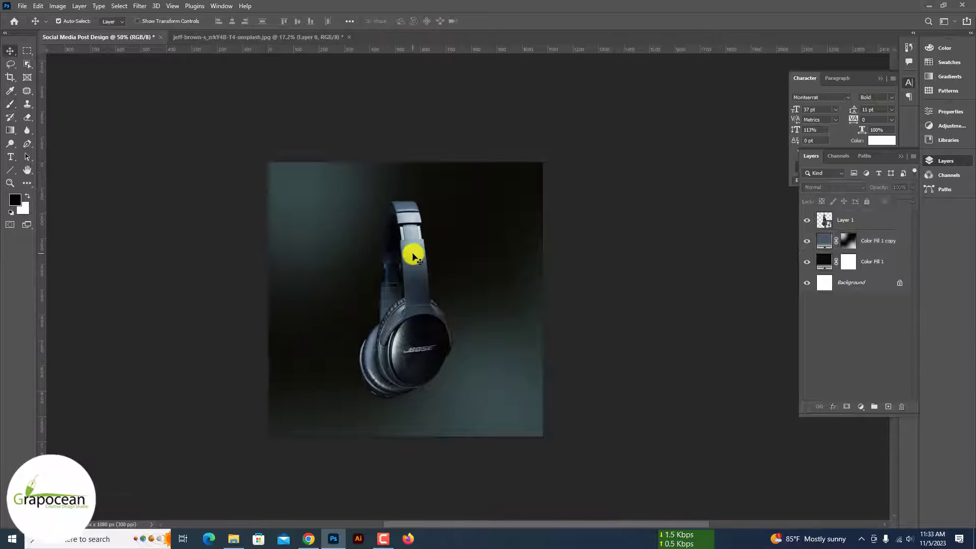
Duplicate the headphone layer, hide the copies behind black masks, and turn all three copies on
click(825, 220)
key(ctrl+j)
key(ctrl+j)
key(ctrl+j)
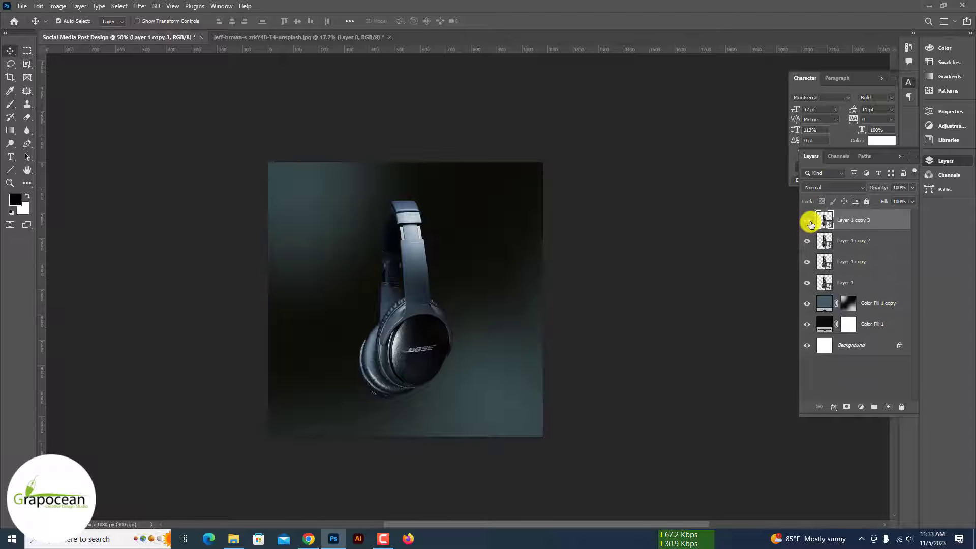
drag(807, 220, 807, 261)
key(alt+bracketright)
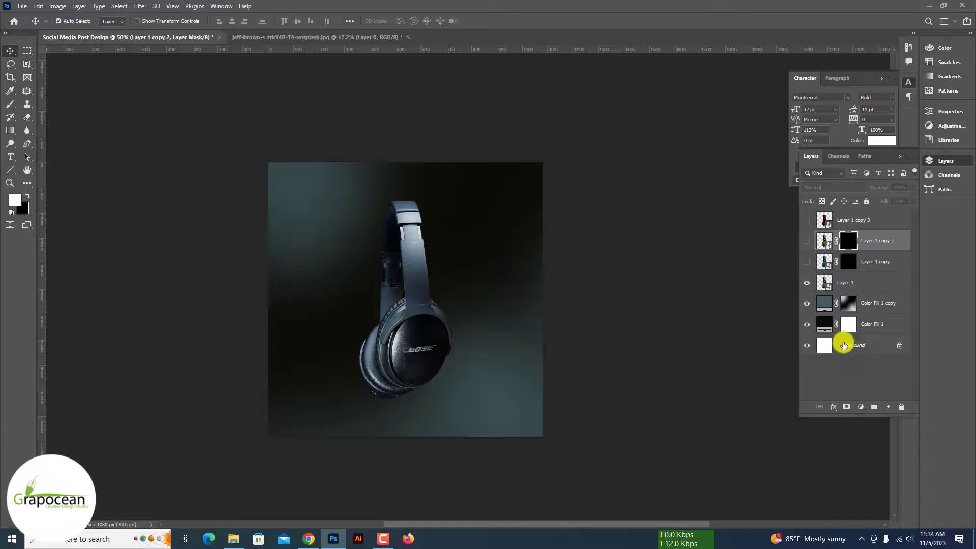
alt+click(846, 406)
key(alt+bracketright)
drag(806, 219, 807, 261)
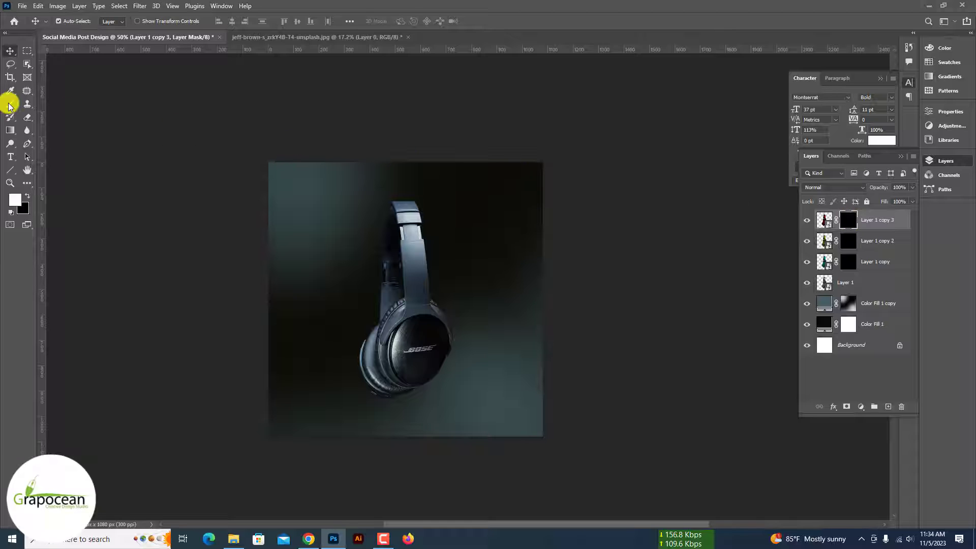
With a size 175 brush, paint magenta onto the headband and purple glow around the ear cup
key(bracketleft)
key(bracketleft)
key(bracketleft)
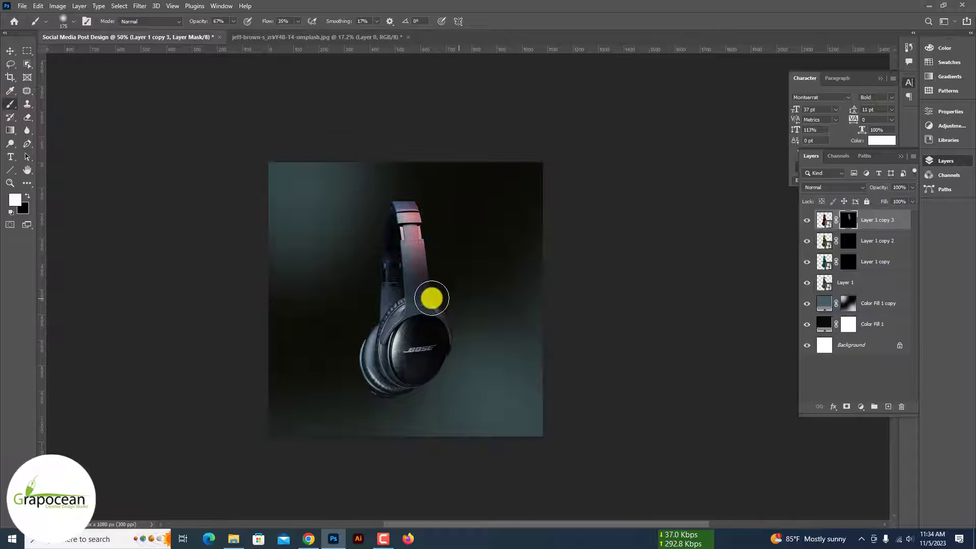
key(ctrl+plus)
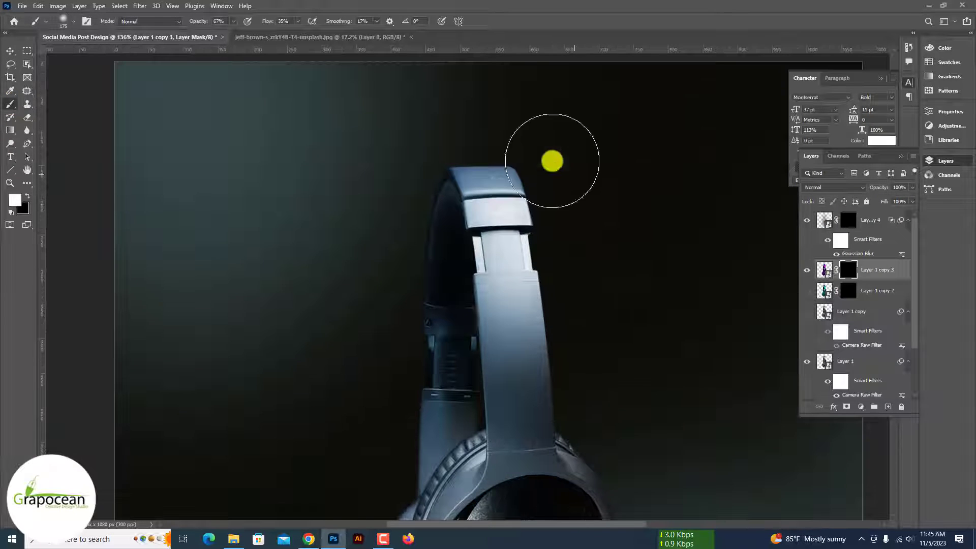
mouse_move(553, 313)
mouse_down()
mouse_move(564, 309)
mouse_move(553, 257)
mouse_move(578, 382)
mouse_up()
mouse_move(558, 352)
mouse_down()
mouse_move(572, 393)
mouse_move(463, 511)
mouse_up()
scroll(498, 510, down, 5)
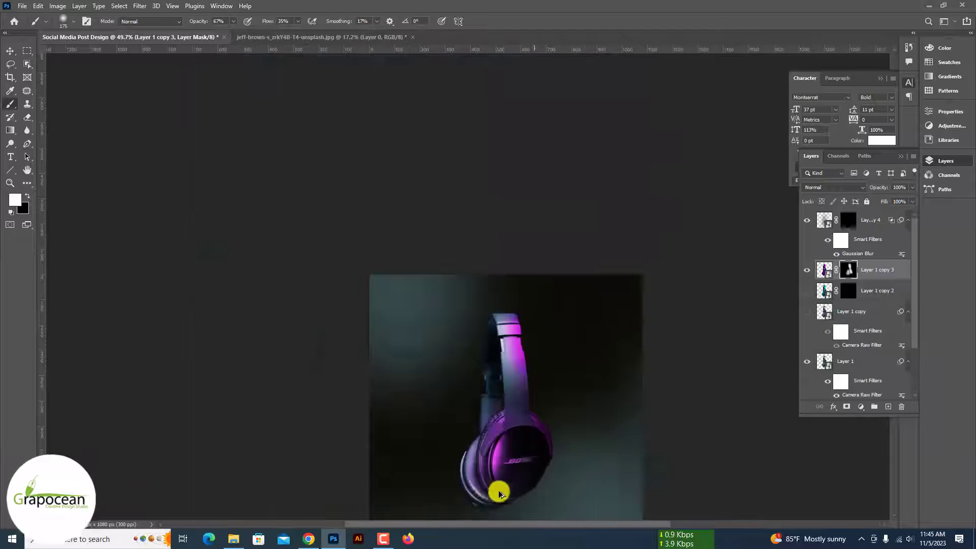
scroll(483, 305, up, 4)
scroll(468, 155, up, 1)
scroll(523, 453, down, 1)
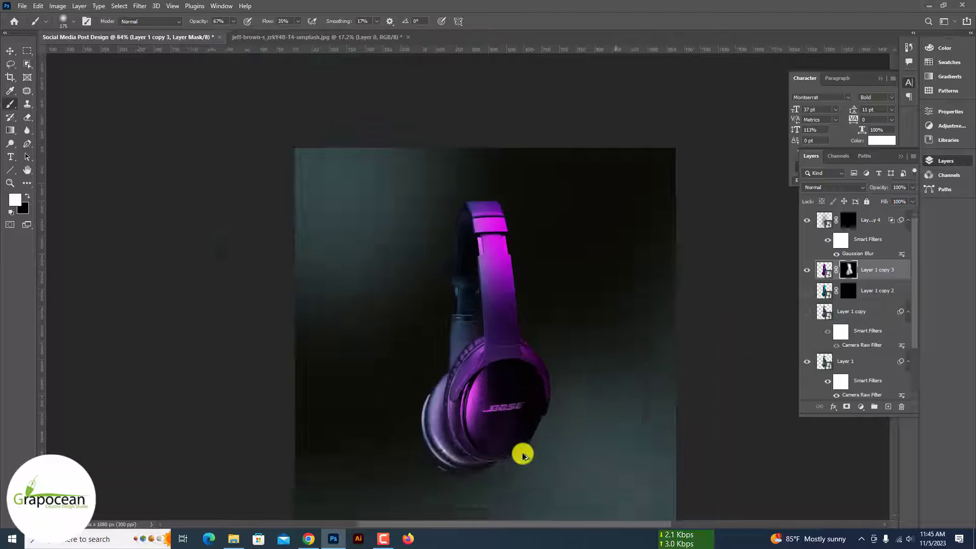
scroll(514, 429, up, 1)
scroll(448, 277, up, 3)
scroll(451, 305, up, 2)
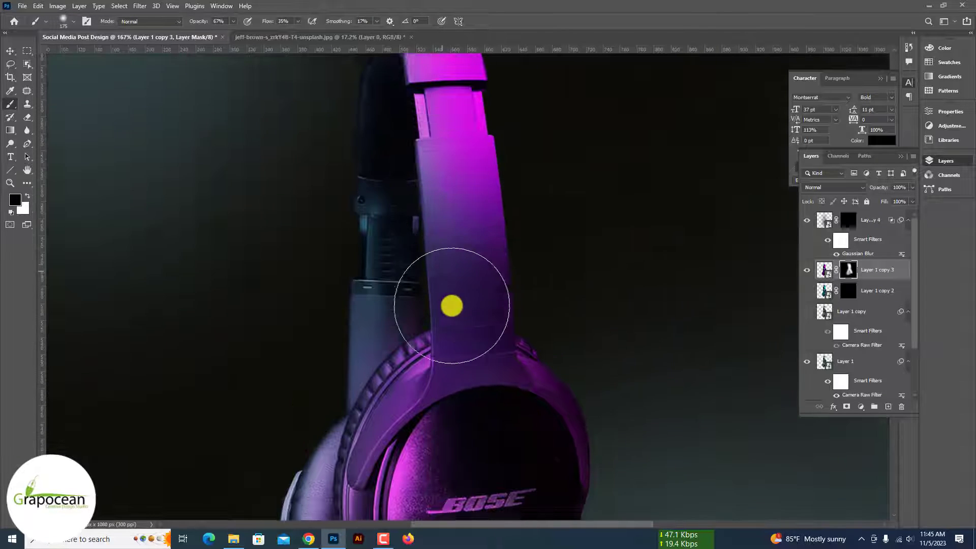
Paint black on the mask to remove excess magenta tint
key(x)
scroll(484, 356, up, 1)
scroll(442, 272, up, 2)
scroll(457, 309, up, 2)
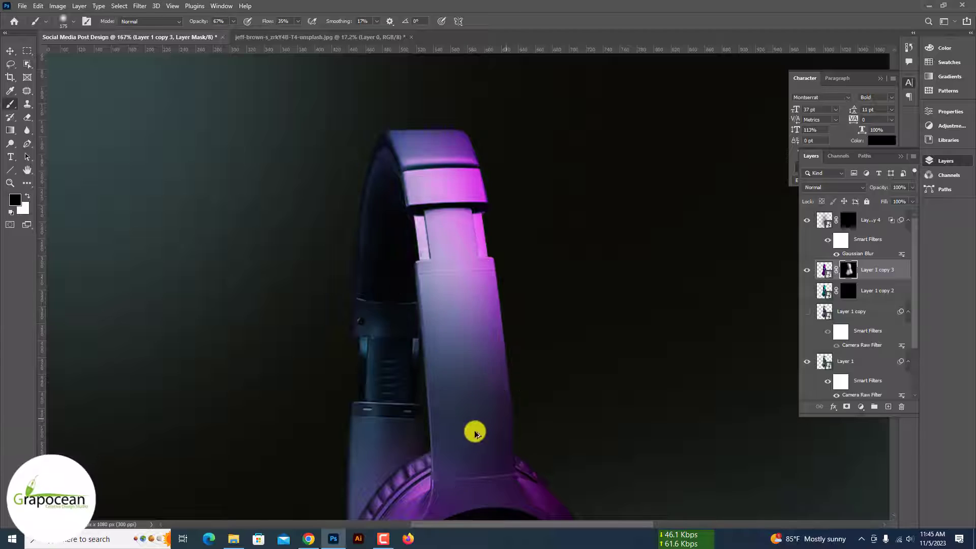
scroll(460, 378, down, 3)
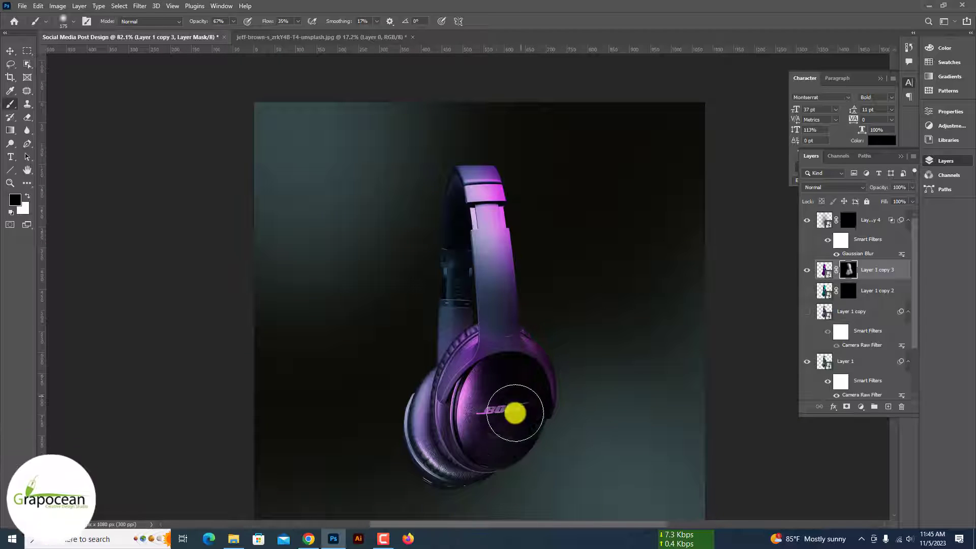
scroll(516, 396, down, 1)
scroll(524, 325, up, 2)
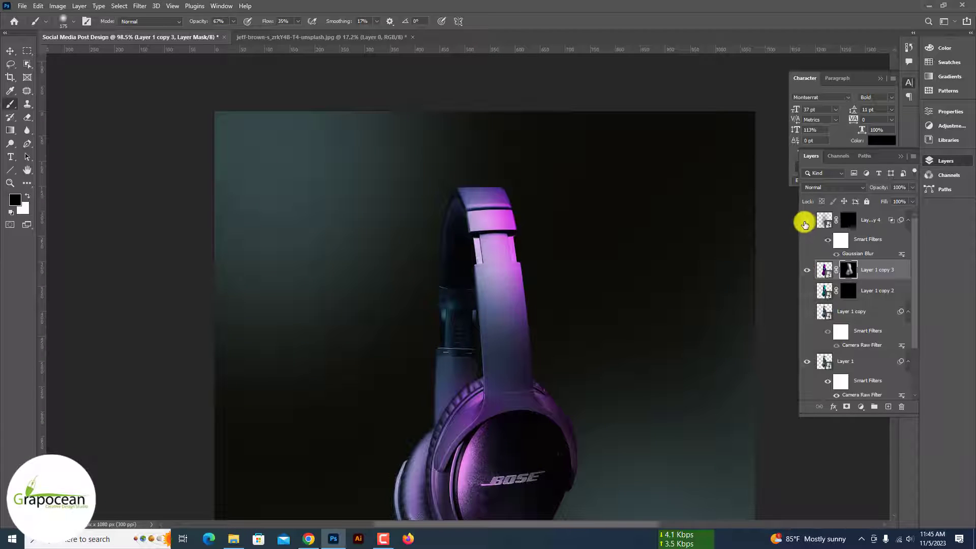
Show Layer 1 copy 4, paint pink glow along the right edge, keeping Linear Dodge (Add)
click(805, 220)
click(847, 220)
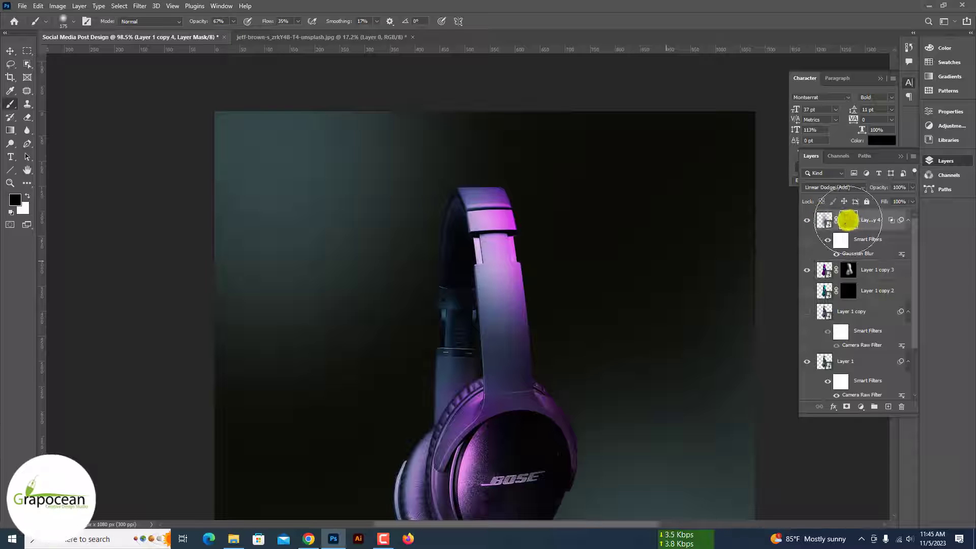
key(x)
mouse_move(559, 207)
mouse_down()
mouse_move(540, 259)
mouse_move(555, 386)
mouse_move(598, 478)
mouse_up()
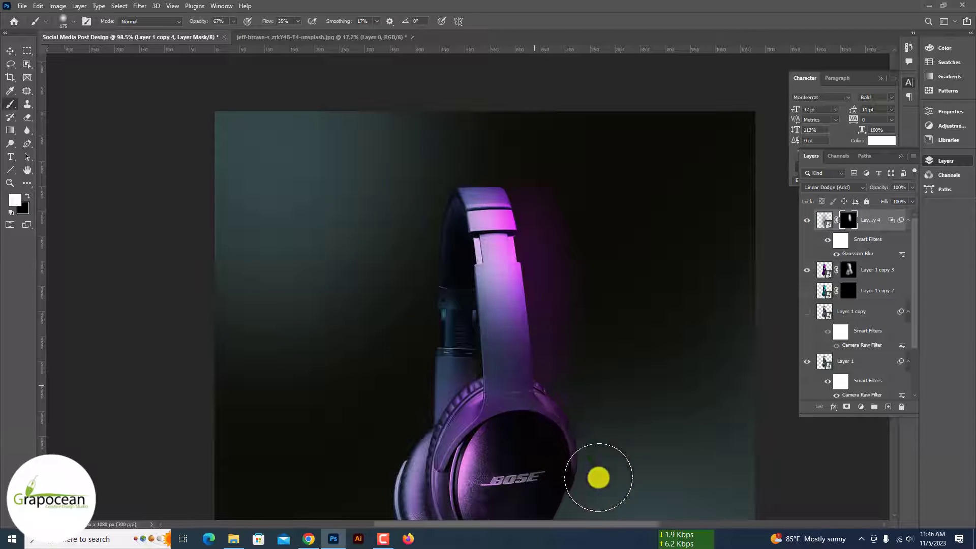
click(833, 187)
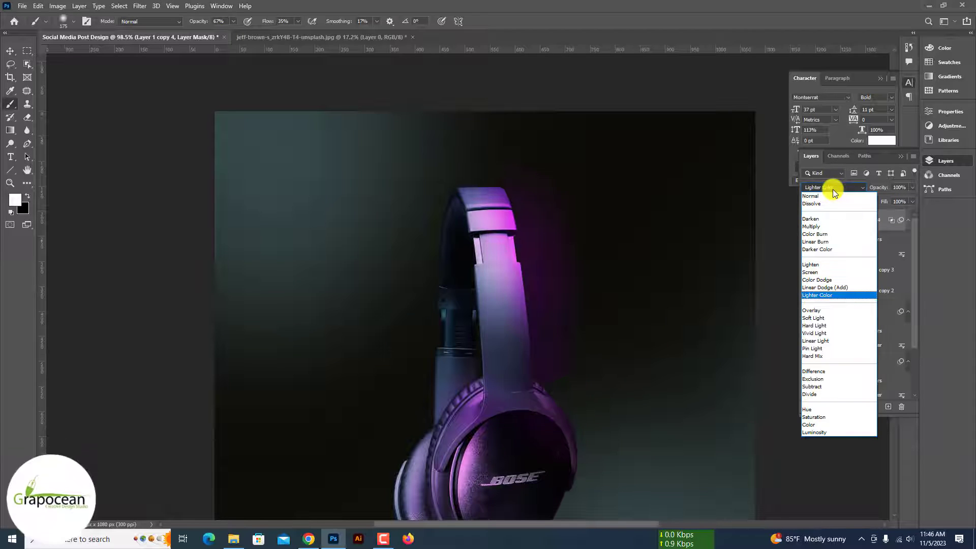
click(836, 283)
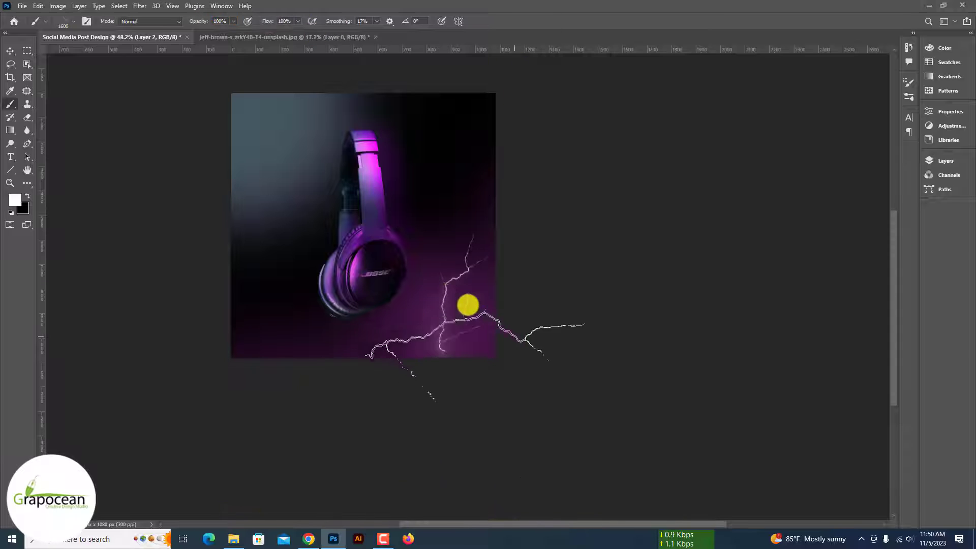
Shift the lightning left and apply a Zoom Radial Blur to Layer 2 copy
drag(471, 312, 389, 299)
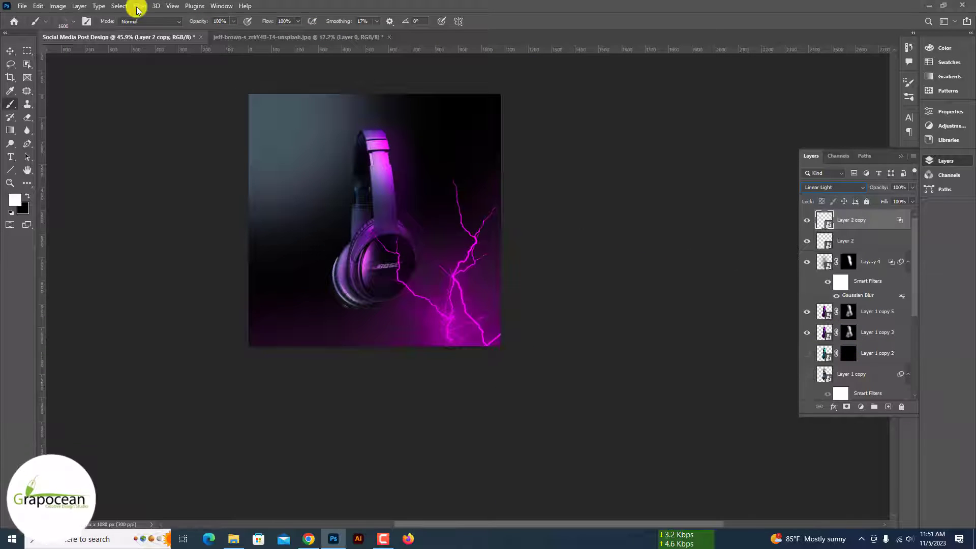
click(137, 7)
click(287, 203)
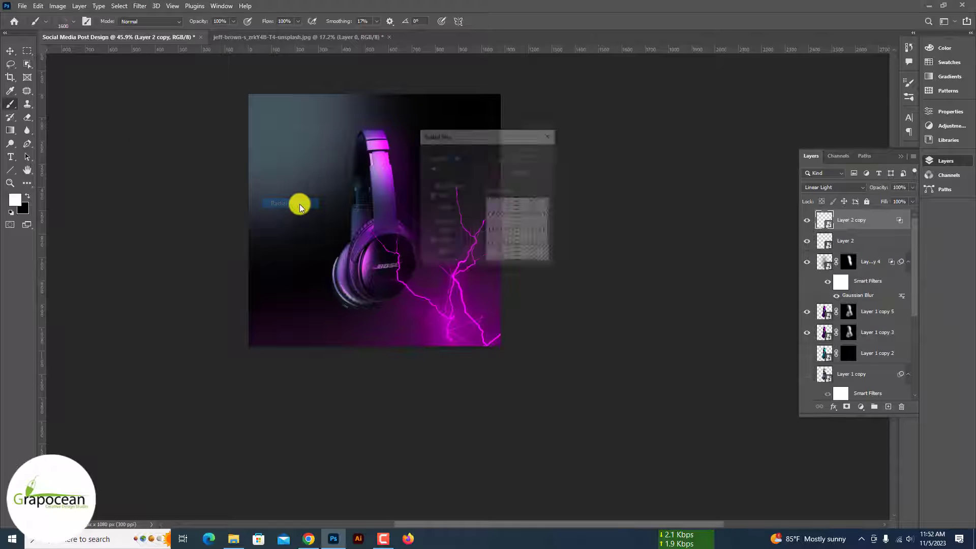
click(432, 207)
click(533, 156)
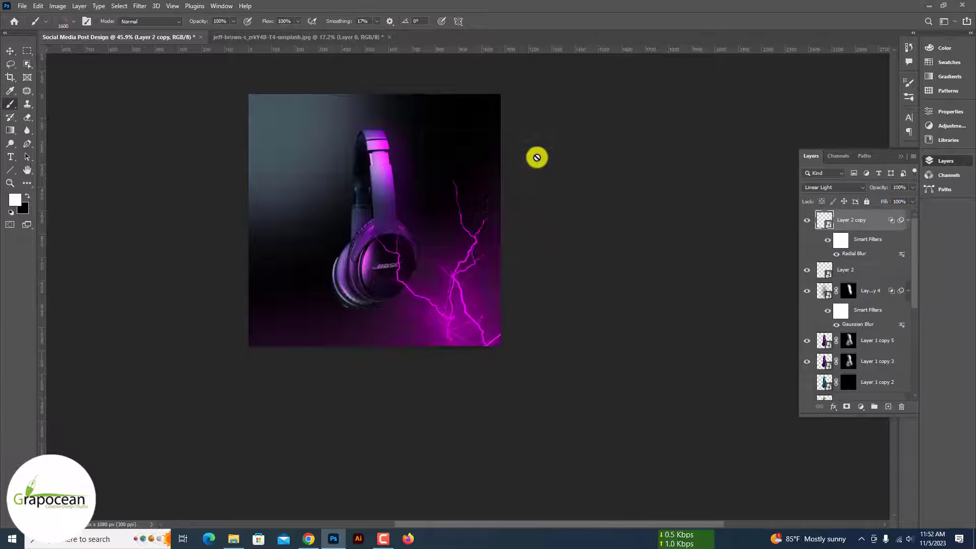
scroll(465, 323, up, 1)
scroll(464, 323, up, 1)
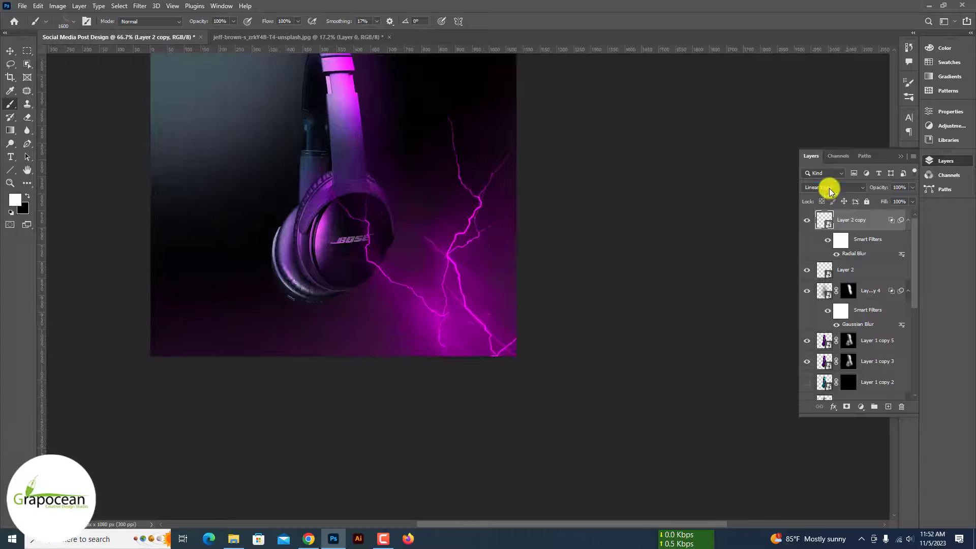
Set the lightning copy's blend mode to Linear Dodge (Add)
click(830, 188)
key(Down)
key(Down)
key(Down)
key(Up)
key(Down)
key(Down)
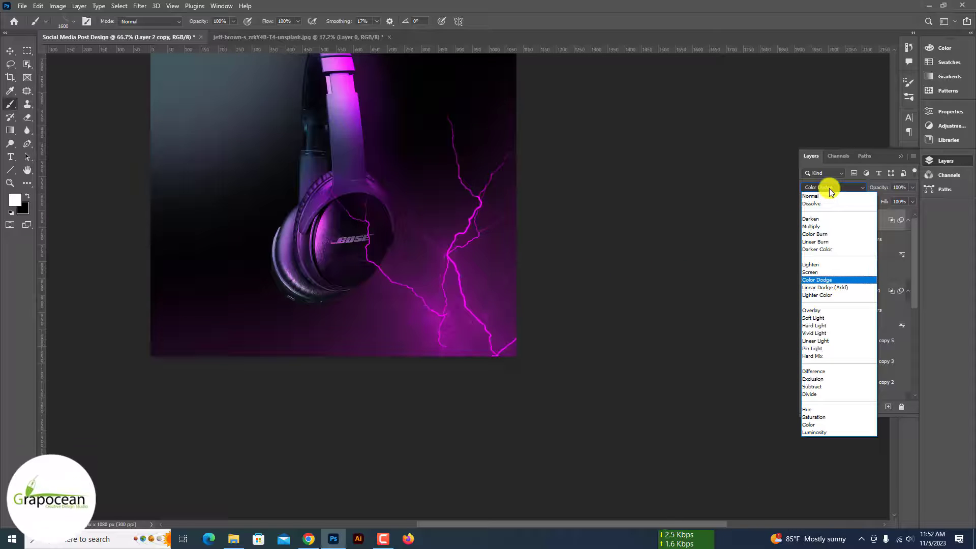
key(Up)
key(Up)
key(Up)
click(822, 288)
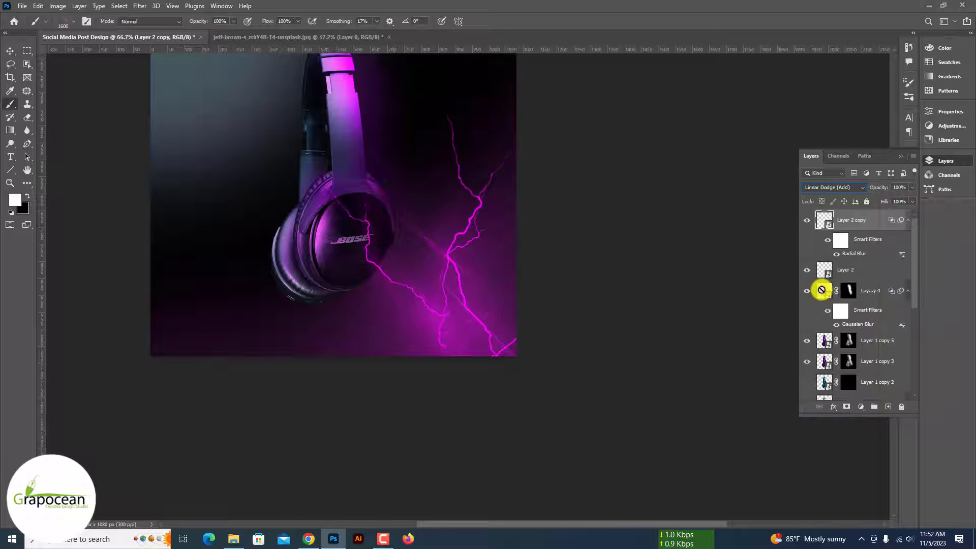
click(453, 349)
Move Layer 2 lower in the layer stack, behind the headphone
key(Escape)
key(v)
scroll(148, 137, down, 1)
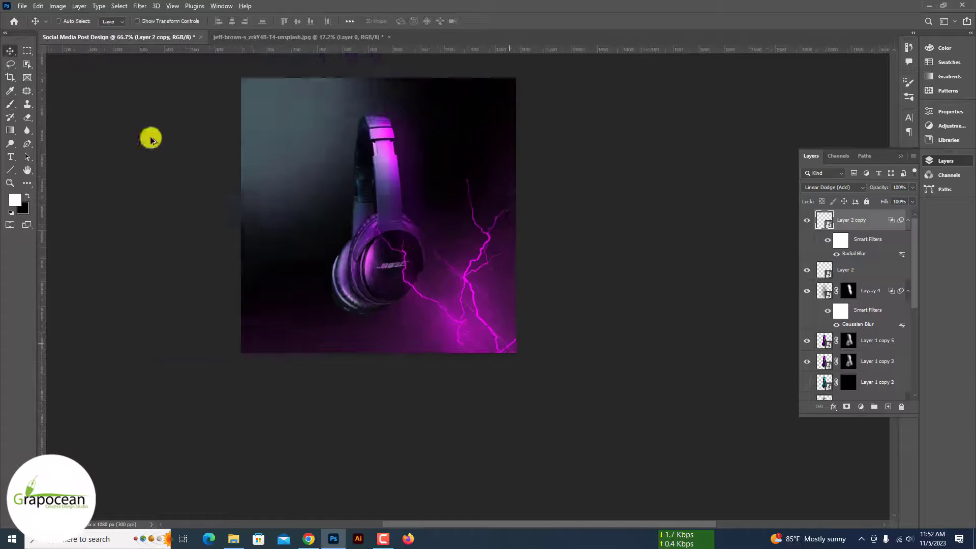
scroll(458, 325, down, 1)
scroll(458, 325, up, 2)
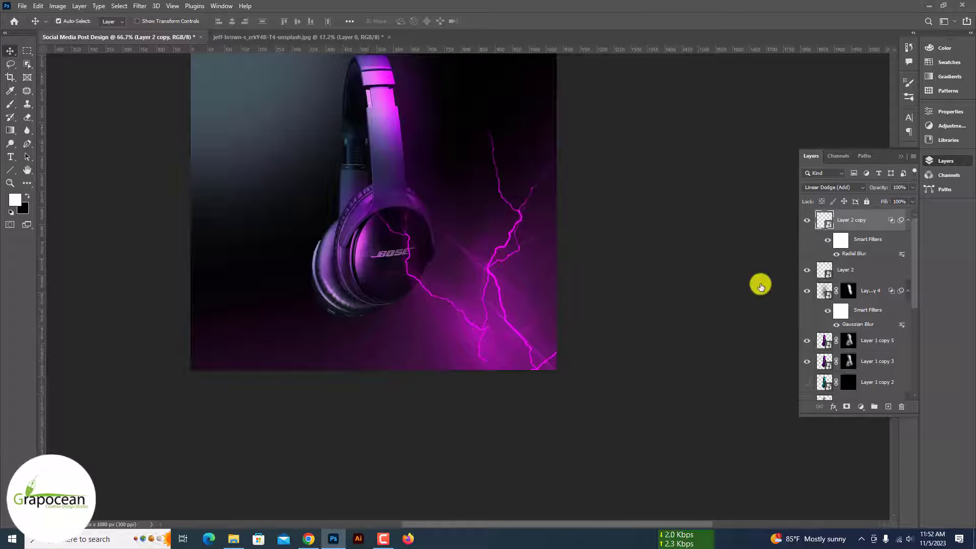
mouse_move(874, 270)
mouse_down()
mouse_move(863, 384)
mouse_move(861, 341)
mouse_up()
Rotate the lightning layer about -21°, enlarge it to roughly 190%, and shift it up-left
key(ctrl+0)
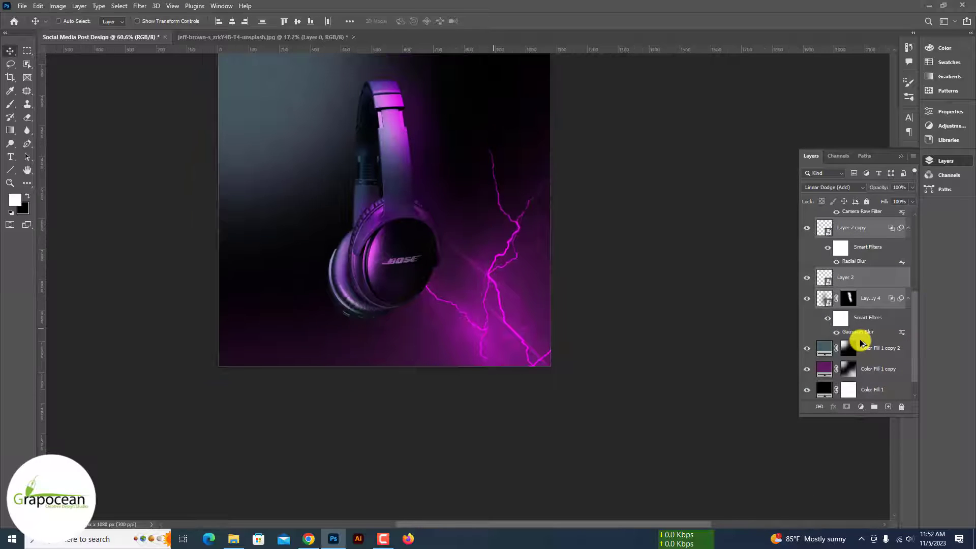
key(ctrl+t)
click(493, 208)
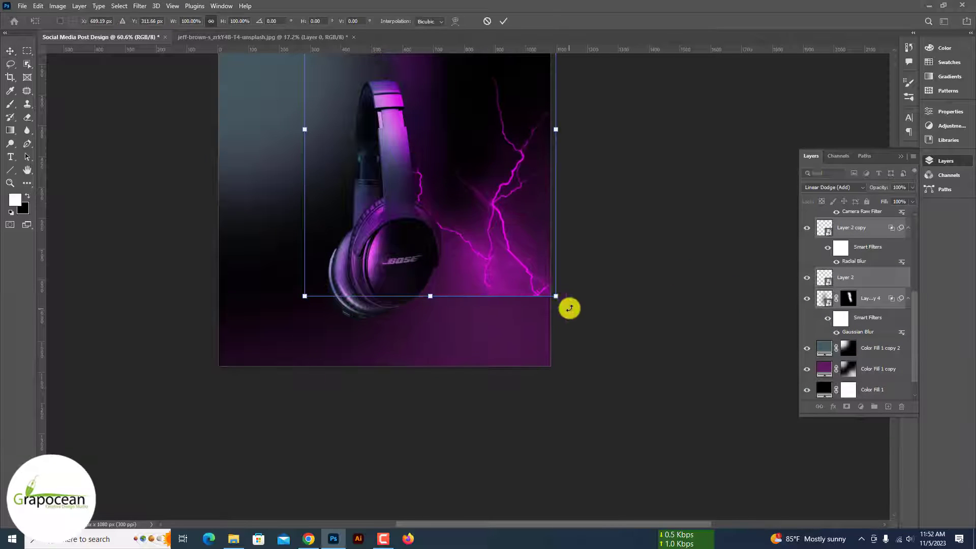
drag(568, 306, 656, 248)
mouse_move(542, 252)
mouse_down()
mouse_move(559, 283)
mouse_move(534, 350)
mouse_up()
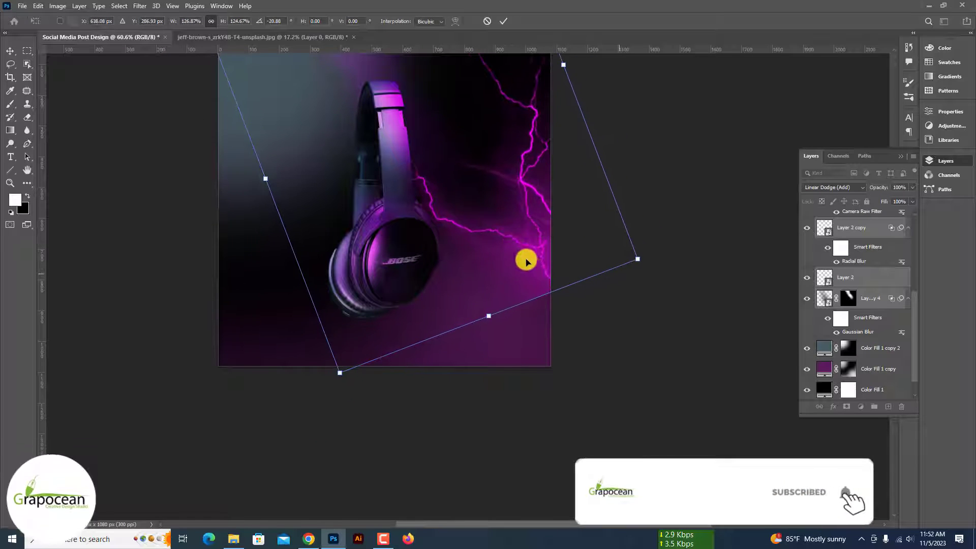
scroll(533, 349, down, 3)
mouse_move(592, 318)
mouse_down()
mouse_move(654, 337)
mouse_move(525, 310)
mouse_move(530, 318)
mouse_up()
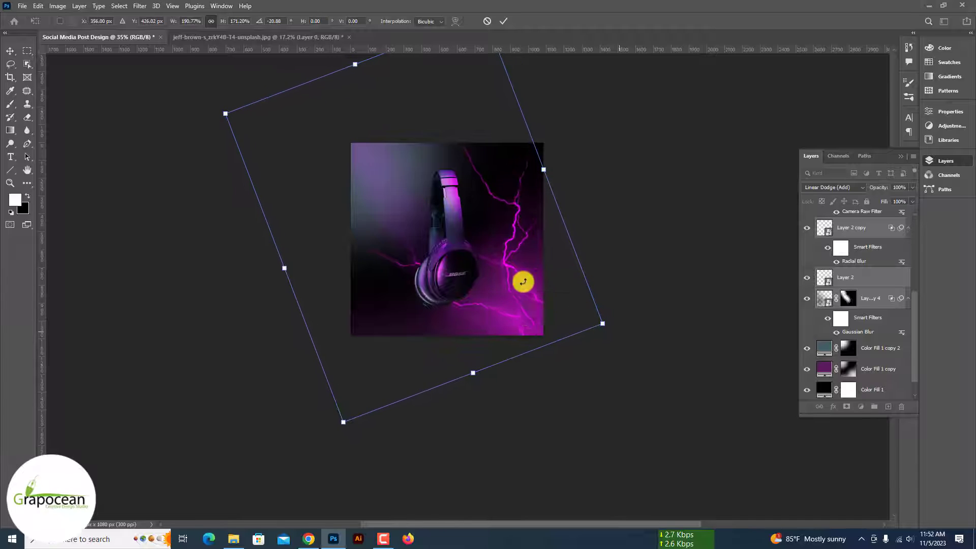
click(502, 22)
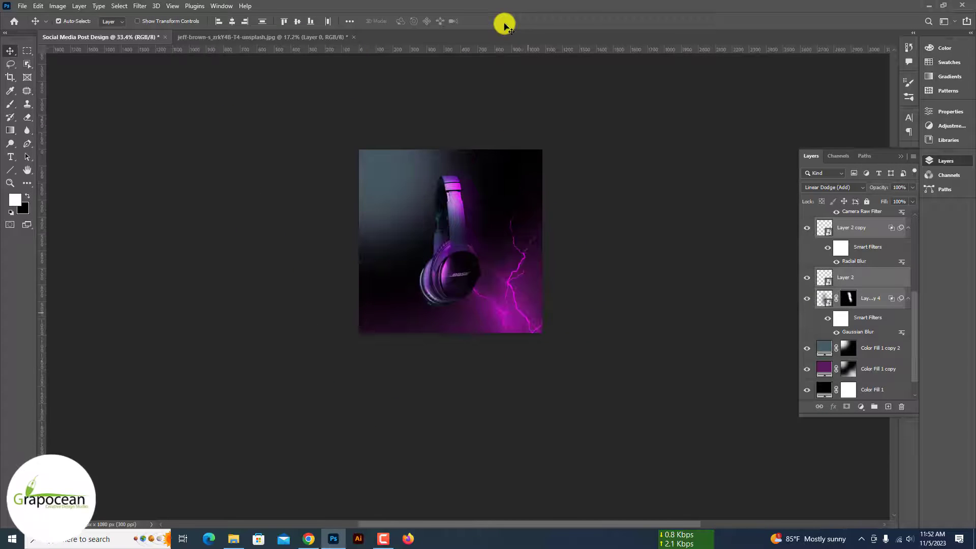
scroll(466, 281, up, 1)
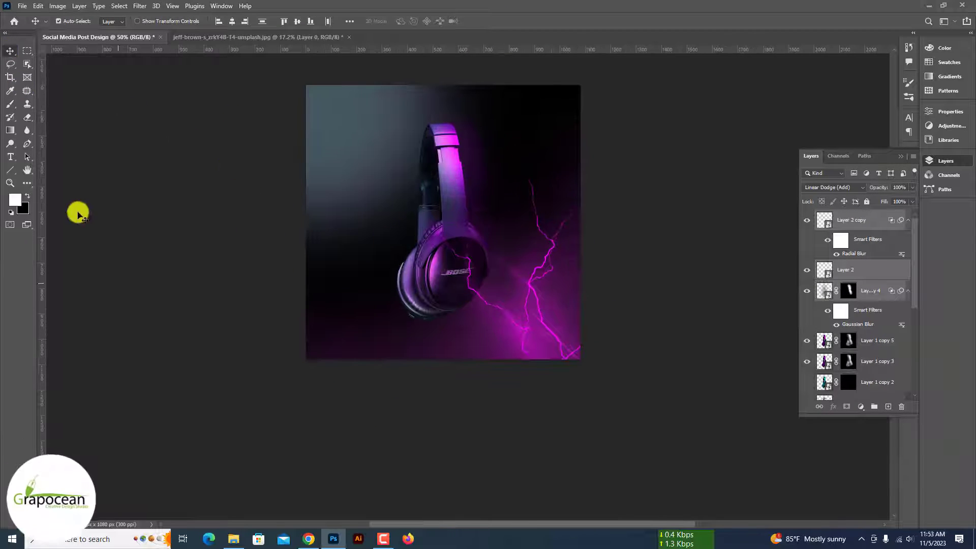
Set the lightning copy's blend mode to Linear Light
click(120, 309)
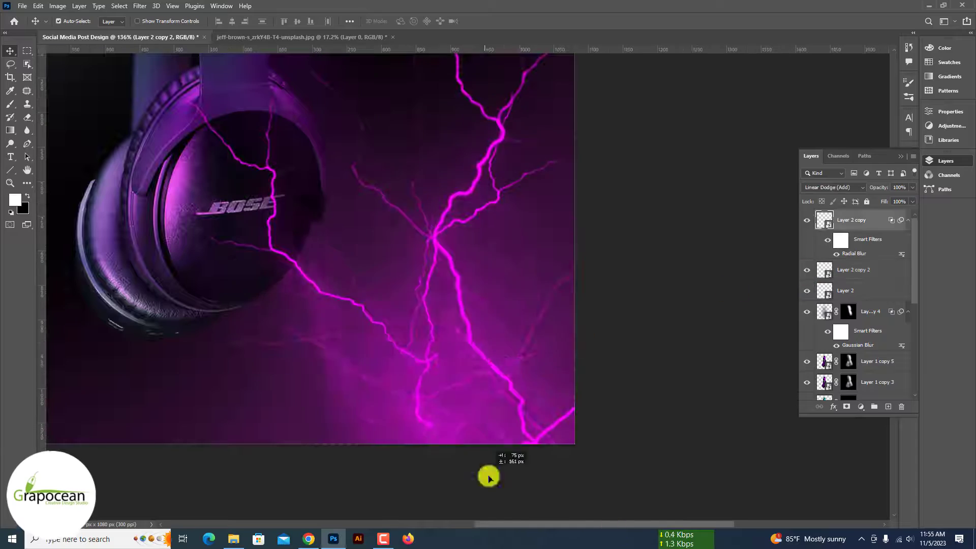
click(835, 188)
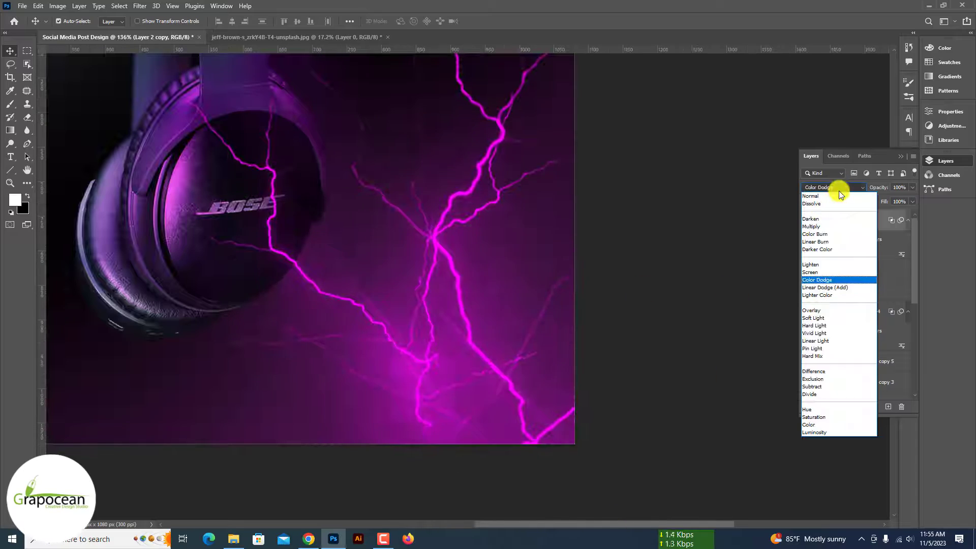
click(815, 341)
scroll(442, 287, down, 3)
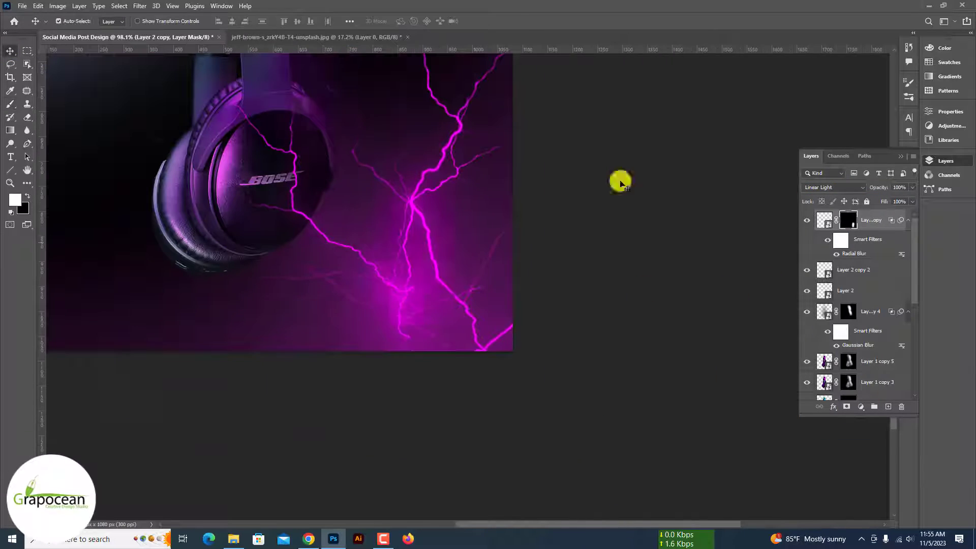
Add a Curves 1 adjustment layer and reshape its RGB curve to brighten the glow
click(849, 270)
click(861, 406)
click(885, 311)
drag(831, 257, 809, 273)
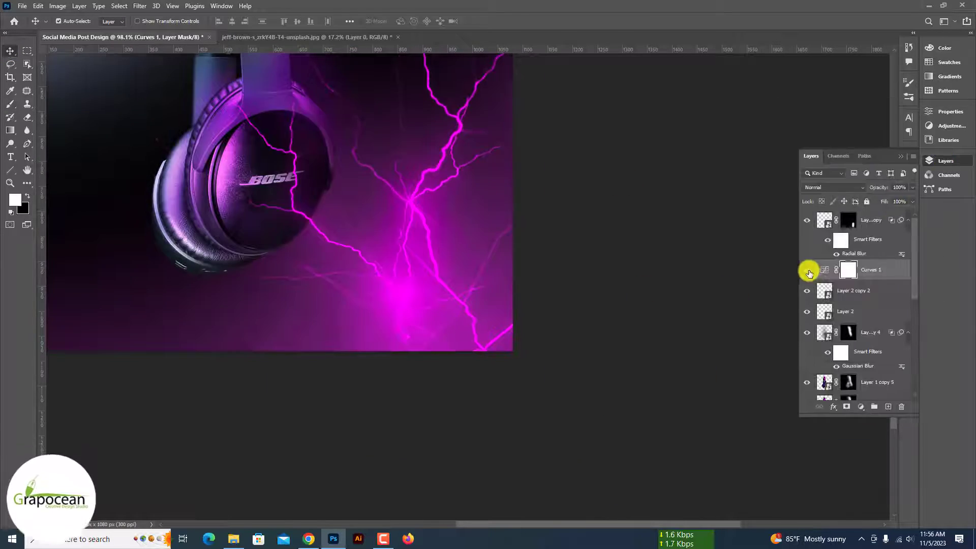
click(806, 270)
double_click(824, 270)
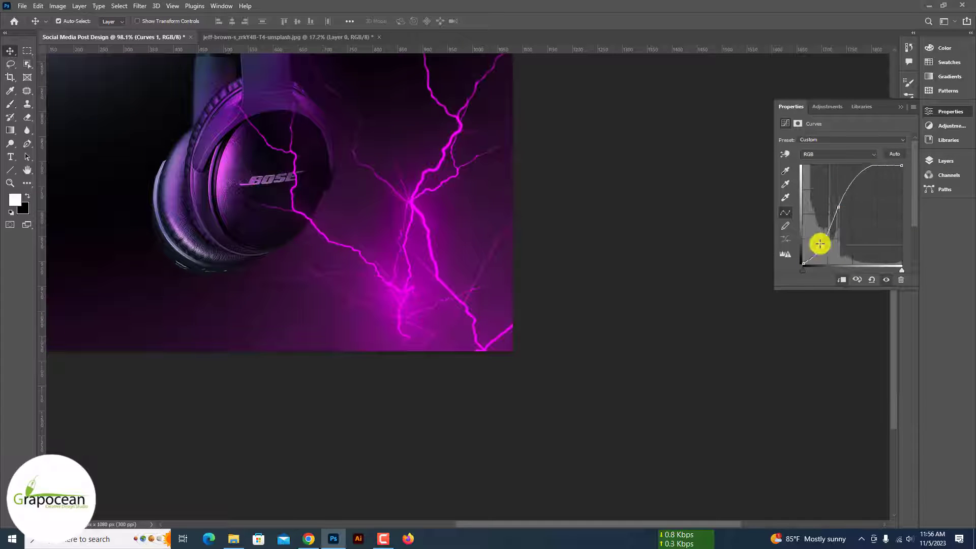
right_click(805, 263)
Open the blending options for the lightning layer
click(780, 17)
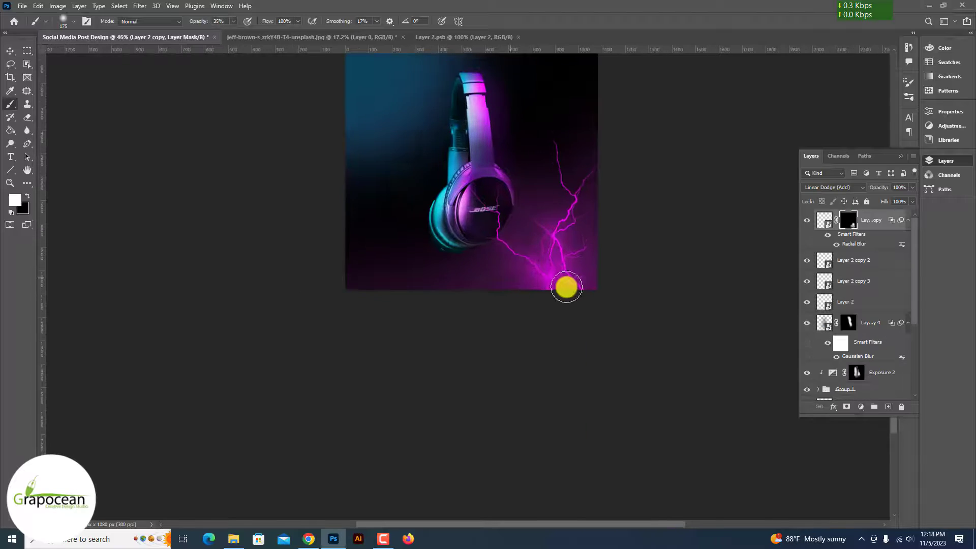
On a new layer, stamp faint bolts in the upper-left with an enlarged electric shock brush
key(x)
click(888, 406)
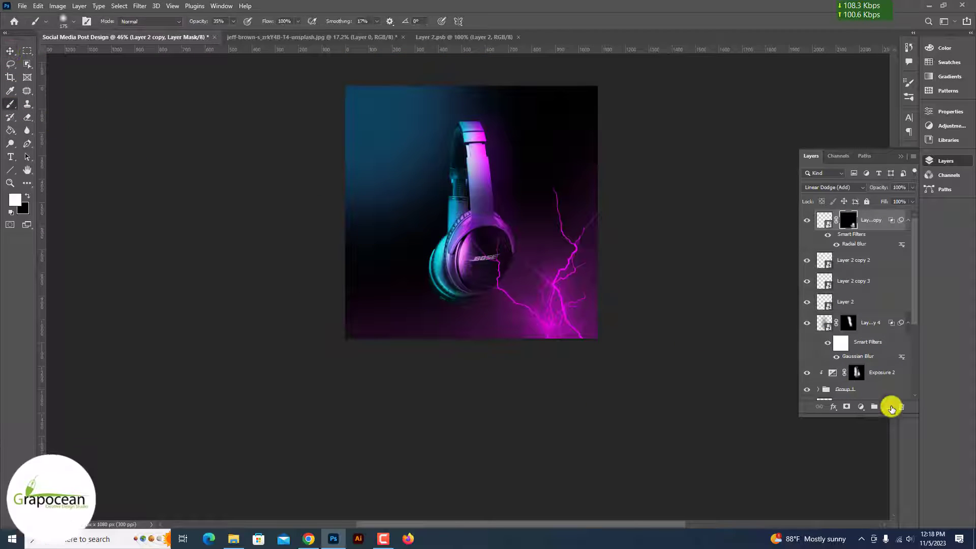
click(73, 22)
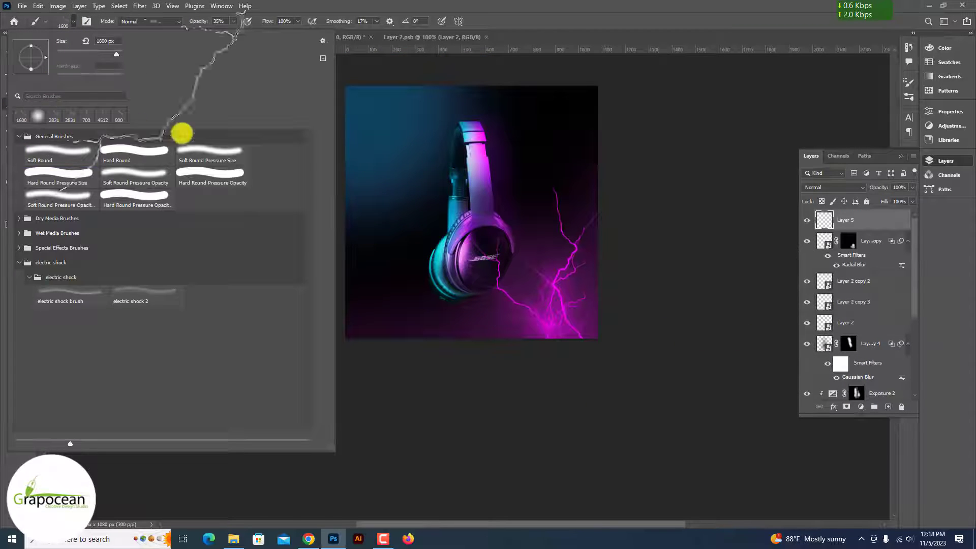
click(399, 159)
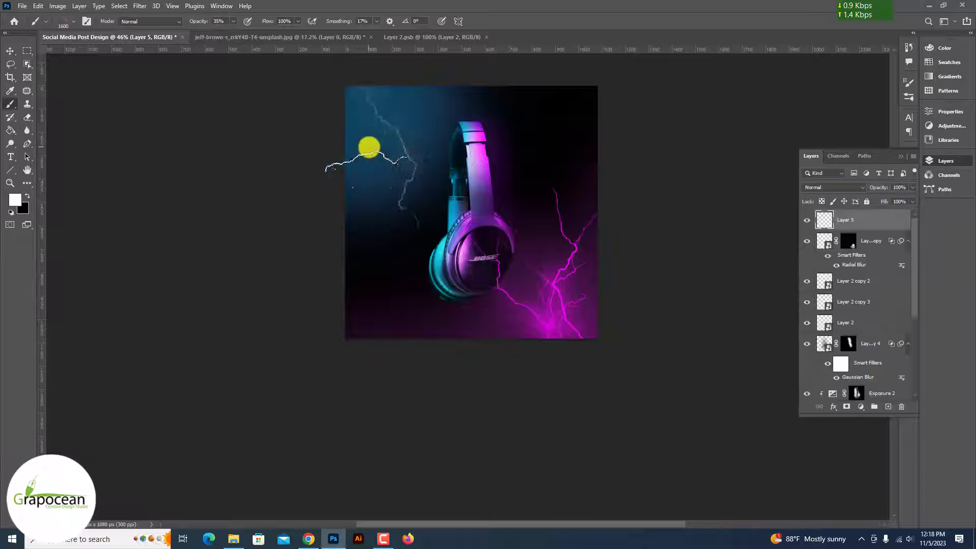
key(ctrl+z)
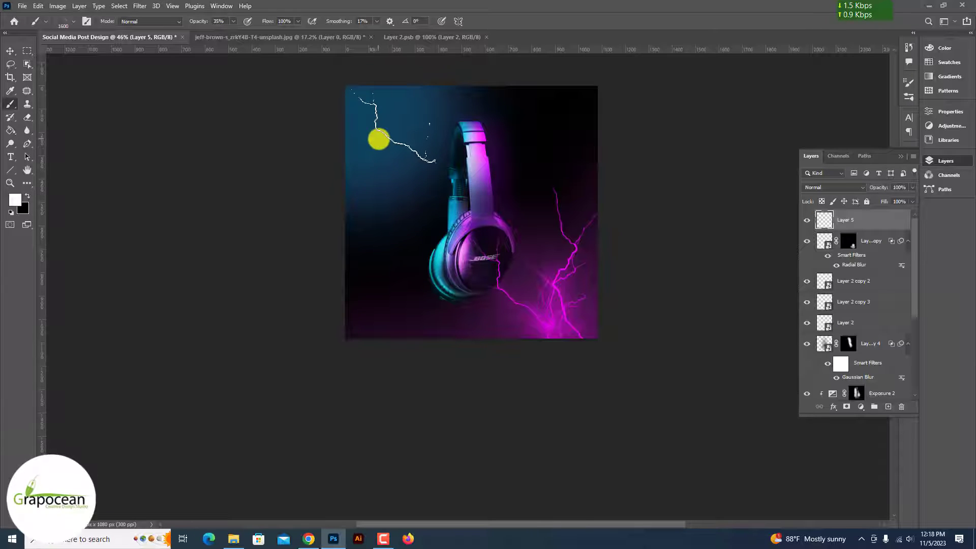
click(378, 139)
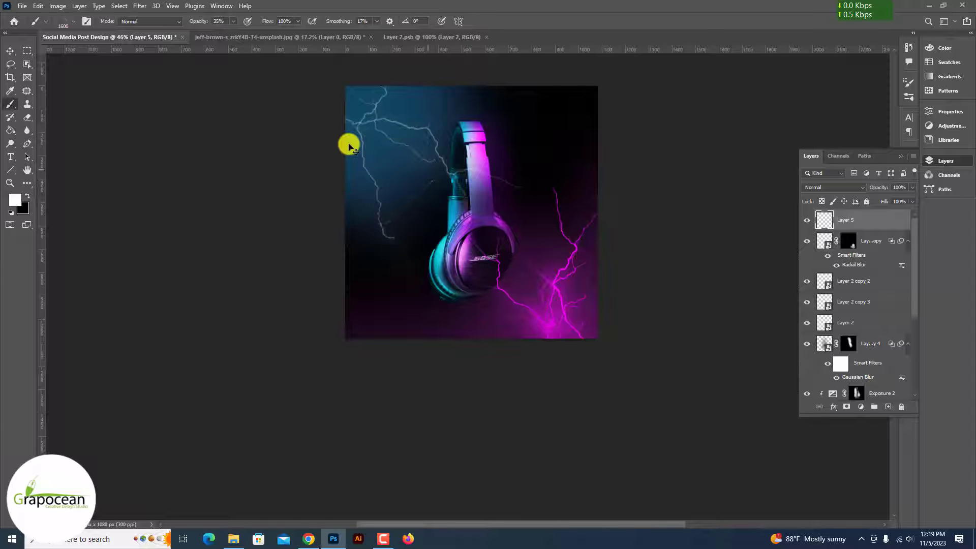
key(bracketright)
key(bracketright)
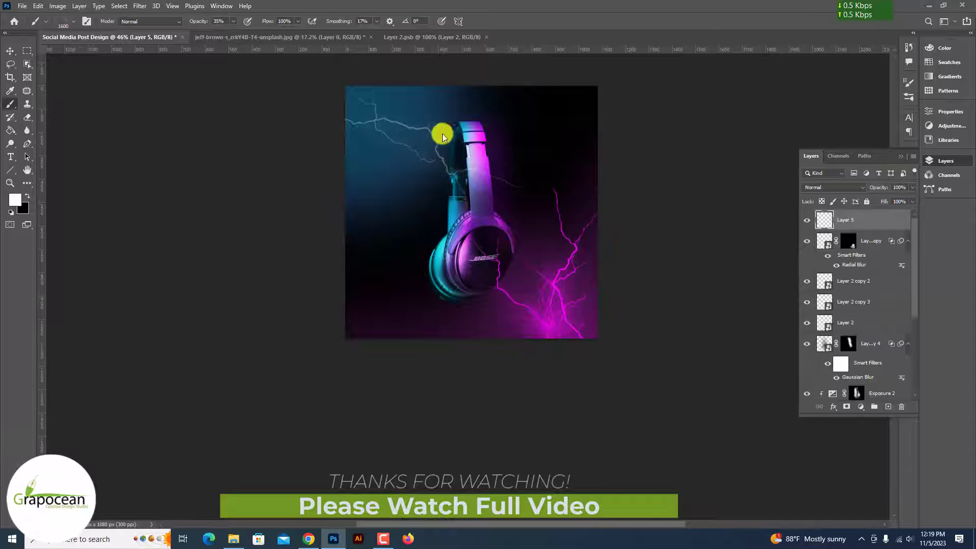
click(909, 84)
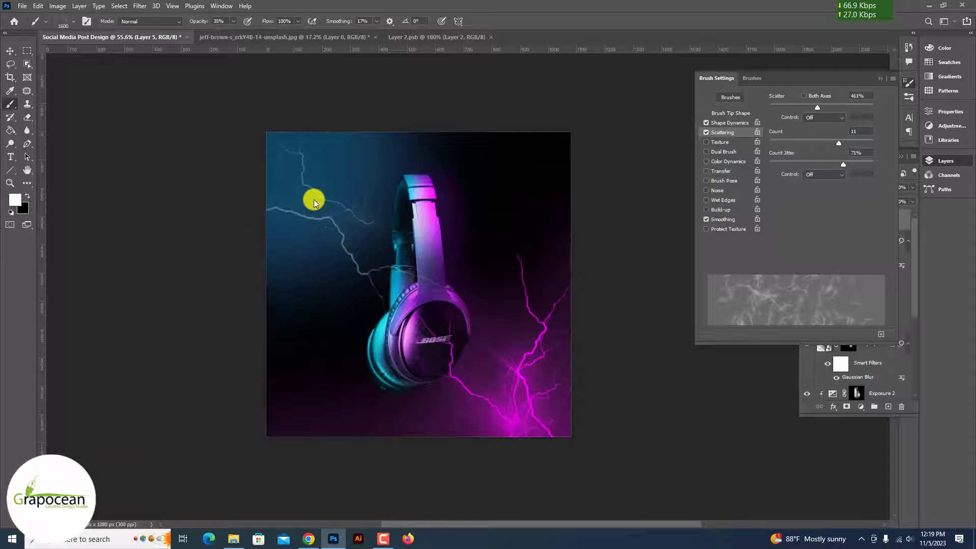
Close Brush Settings, cancel Blending Options, and delete the faint lightning Layer 5
click(19, 53)
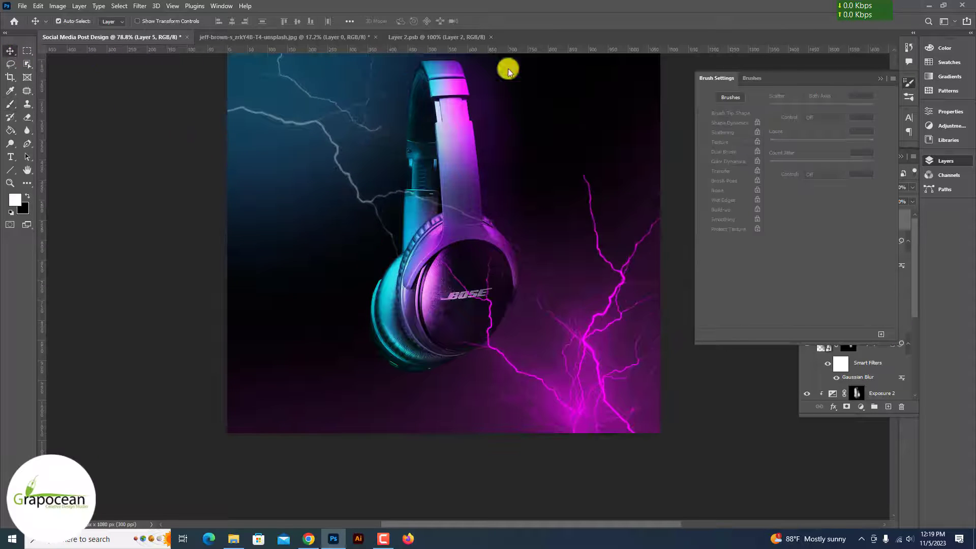
click(881, 78)
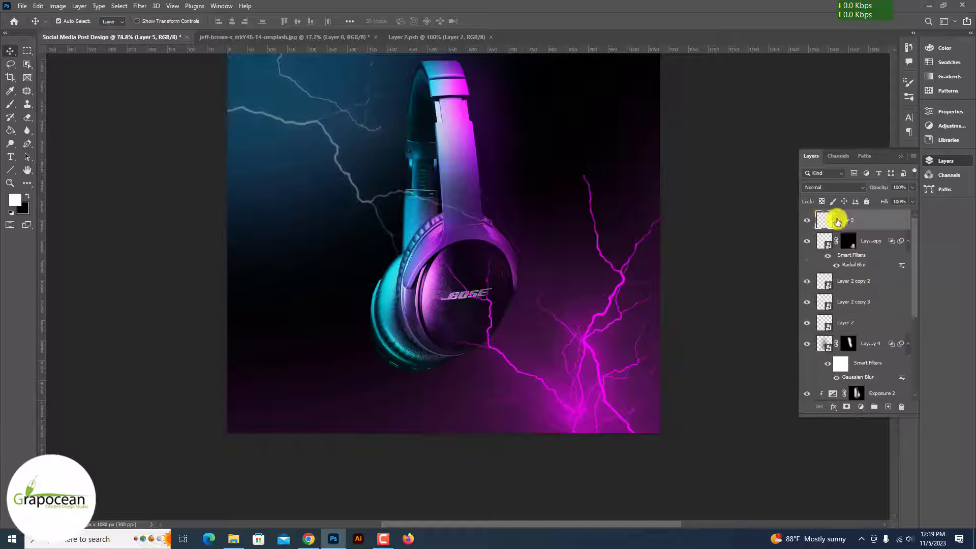
double_click(865, 221)
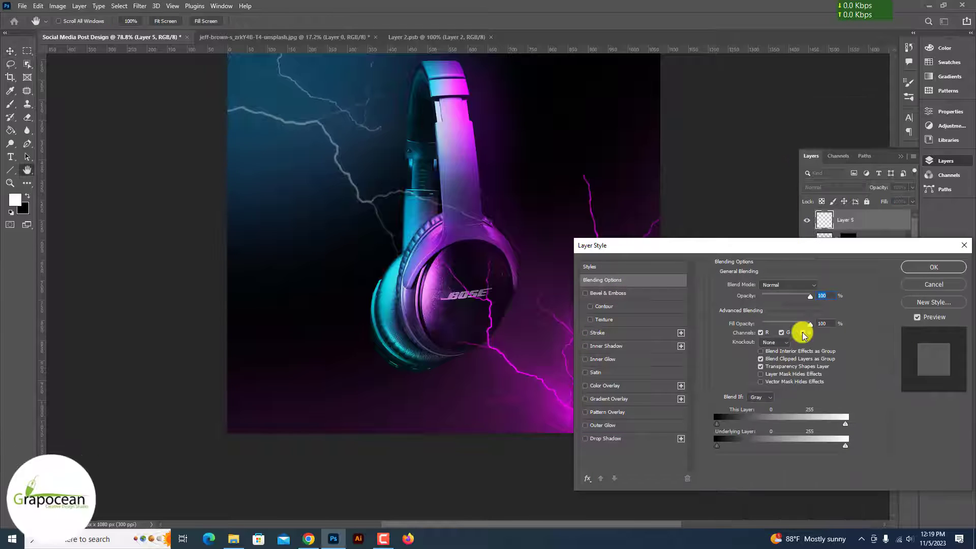
click(914, 290)
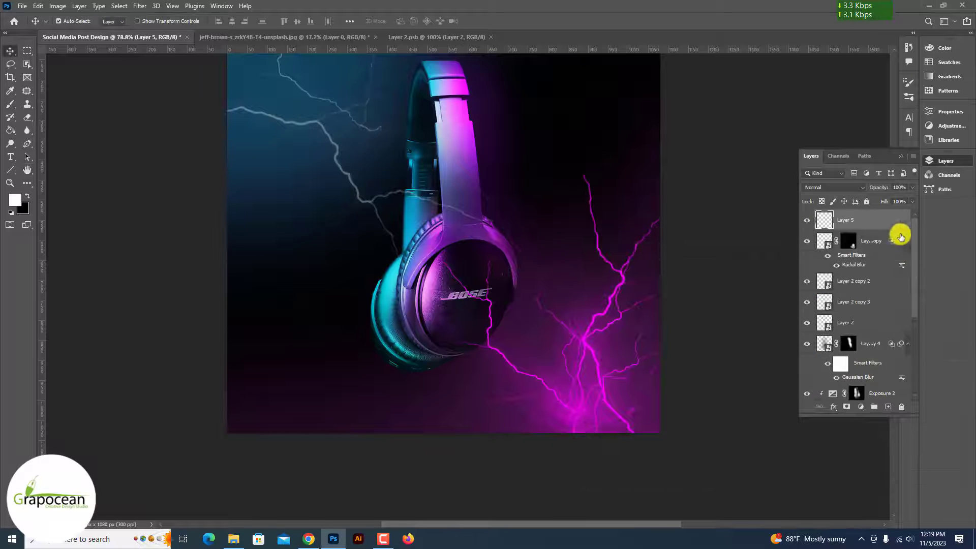
click(901, 407)
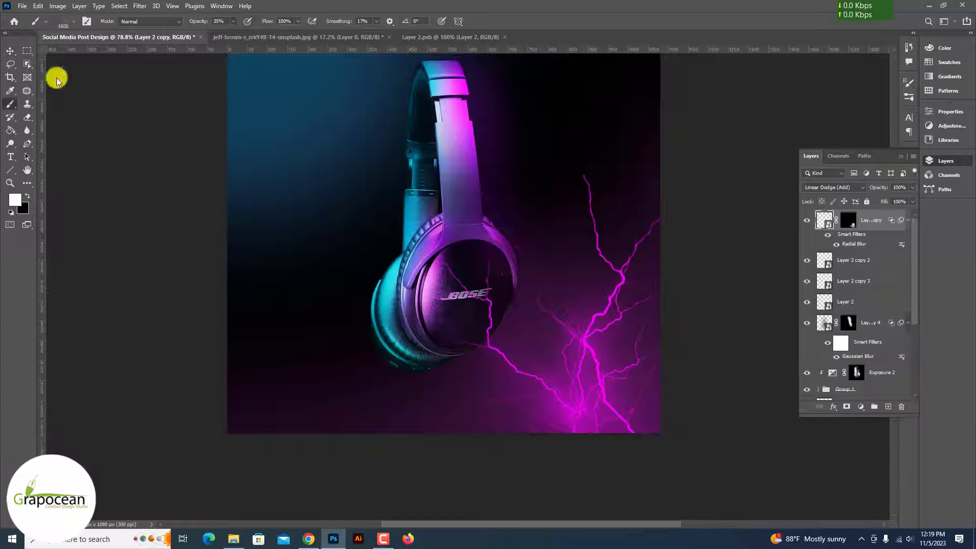
Restore Layer 5 and rotate the lightning brush tip to 92° in the canvas brush picker
key(ctrl+z)
mouse_move(749, 328)
mouse_down()
mouse_move(364, 113)
mouse_move(350, 156)
mouse_move(371, 124)
mouse_up()
scroll(323, 117, down, 2)
right_click(350, 156)
key(Escape)
right_click(334, 147)
key(Escape)
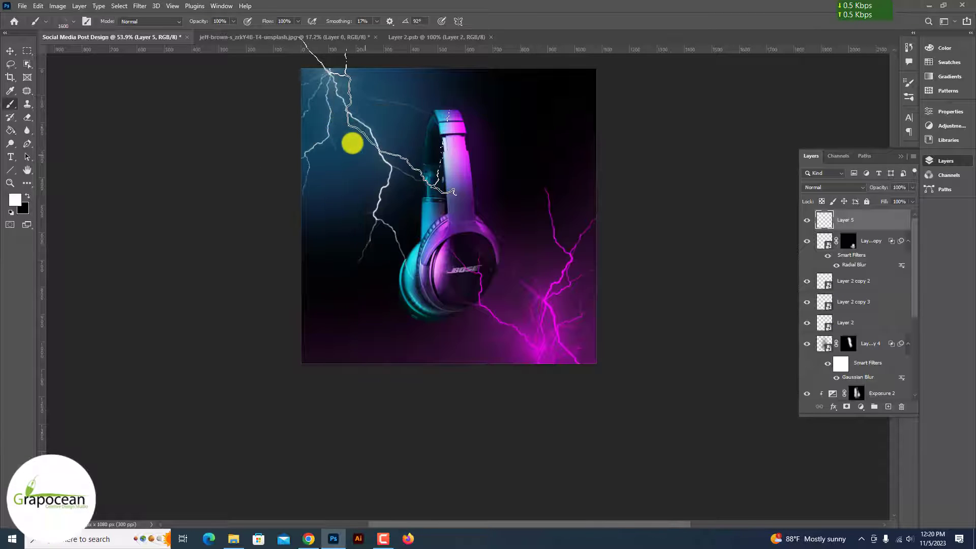
right_click(352, 144)
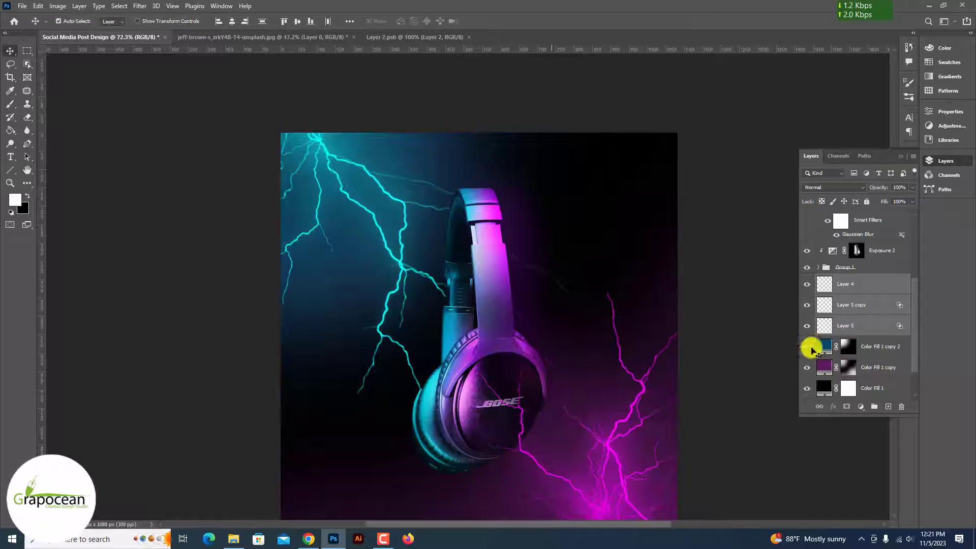
Scale the cyan lightning to about 70%, tilt it about -6.7° and tuck it top-left
drag(604, 453, 370, 250)
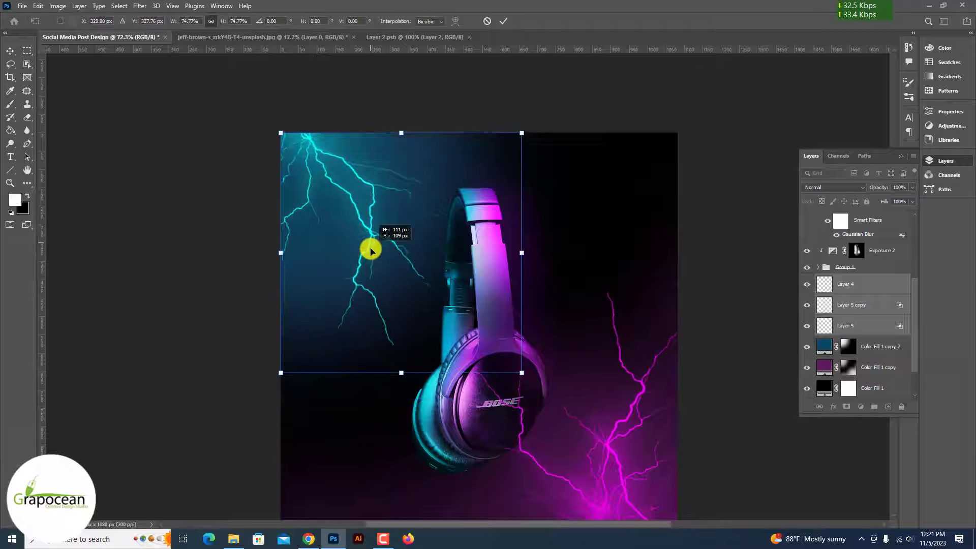
drag(533, 391, 549, 374)
drag(351, 259, 339, 245)
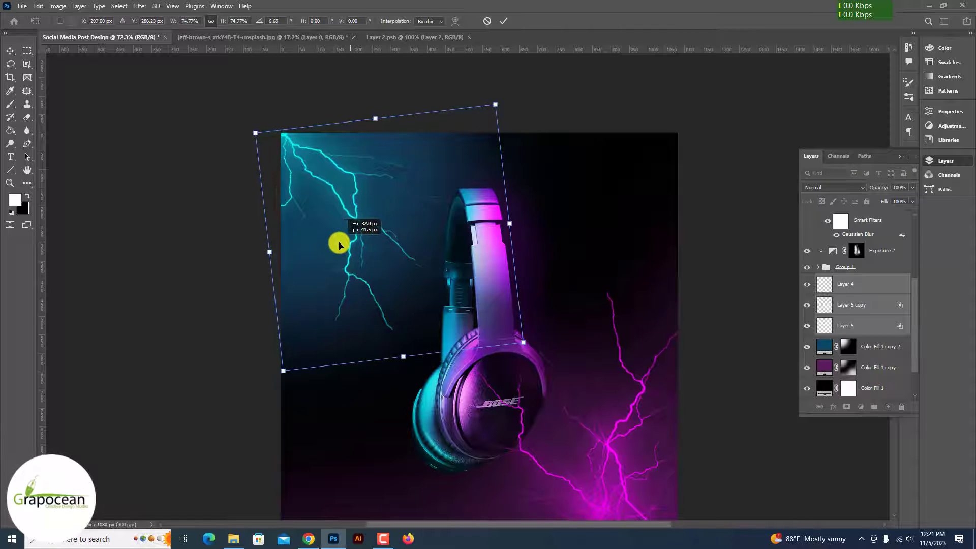
drag(521, 344, 455, 312)
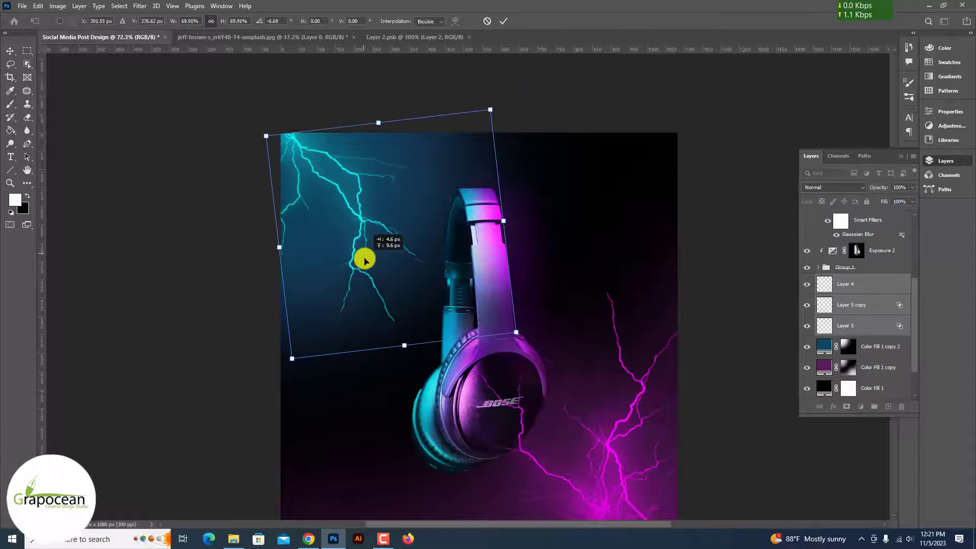
mouse_move(361, 259)
mouse_down()
mouse_move(373, 261)
mouse_move(369, 250)
mouse_up()
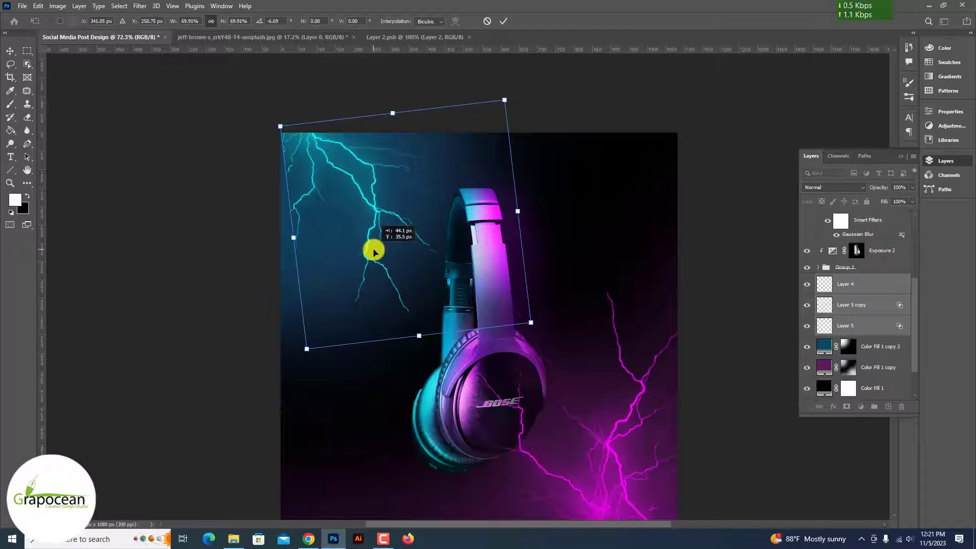
click(503, 21)
Drag the magenta lightning strands down toward the bottom edge, undoing a stray duplicate
scroll(498, 333, down, 3)
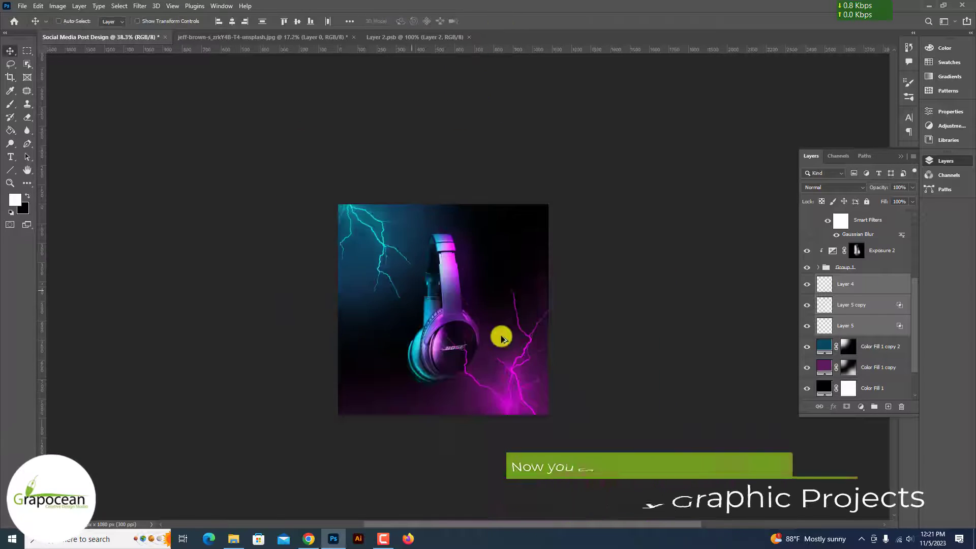
scroll(501, 338, up, 3)
scroll(499, 349, up, 2)
drag(496, 413, 525, 439)
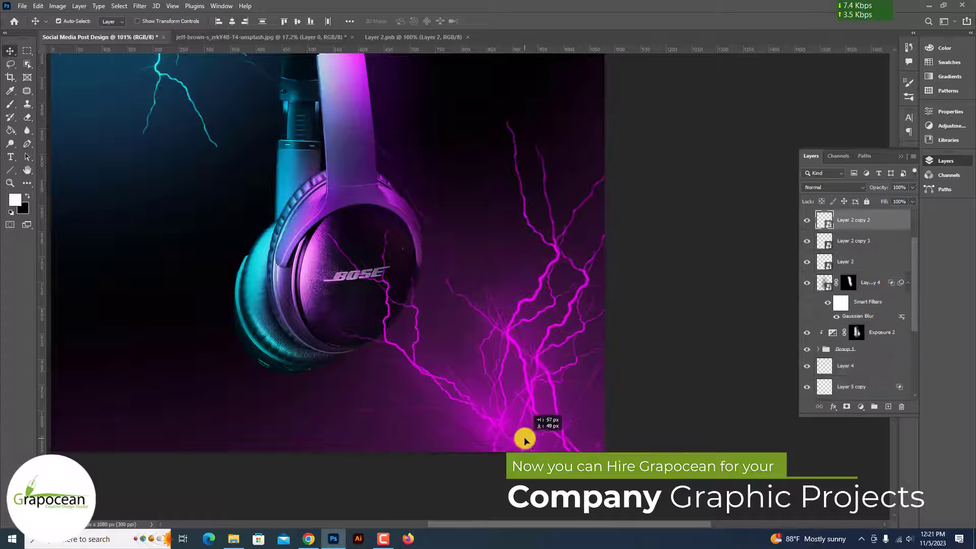
key(ctrl+z)
drag(520, 369, 472, 444)
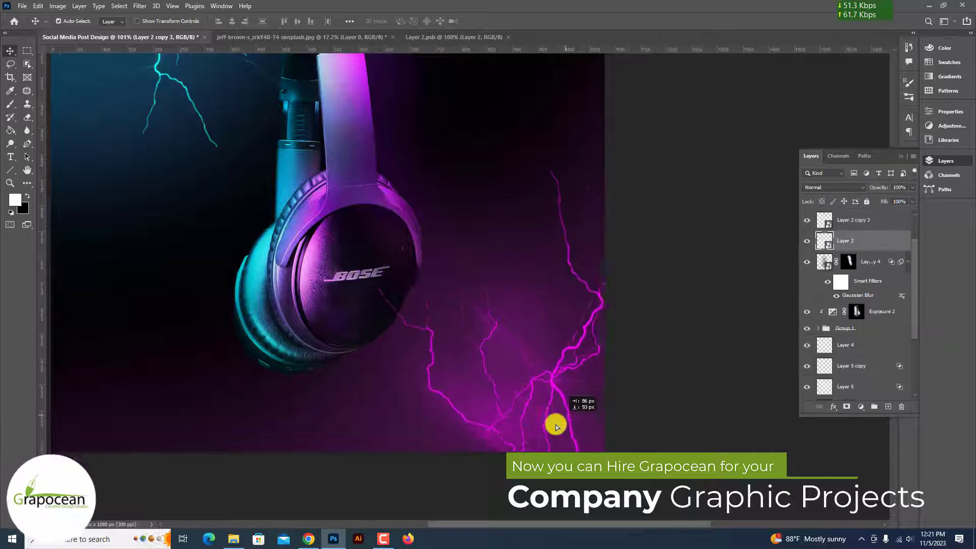
scroll(508, 420, down, 3)
click(627, 377)
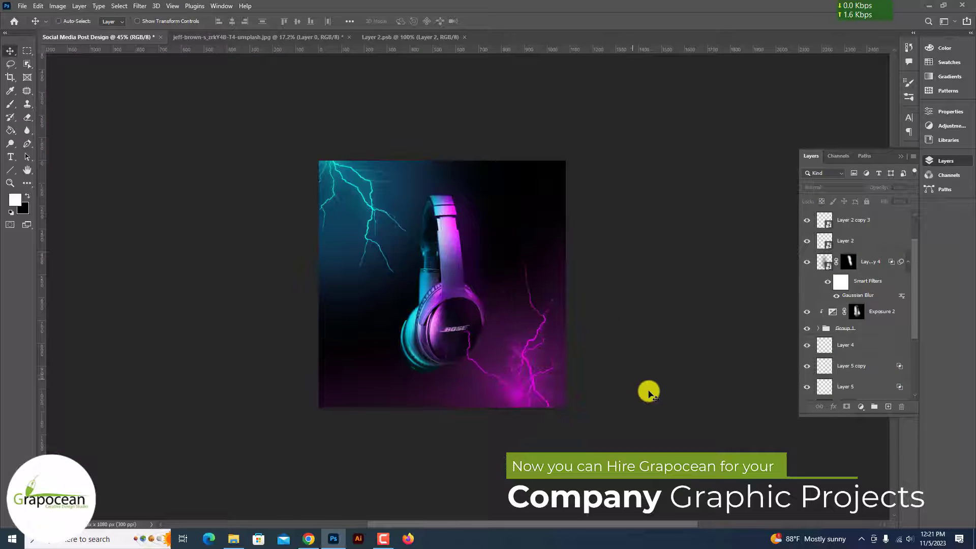
scroll(599, 403, up, 4)
drag(512, 429, 498, 467)
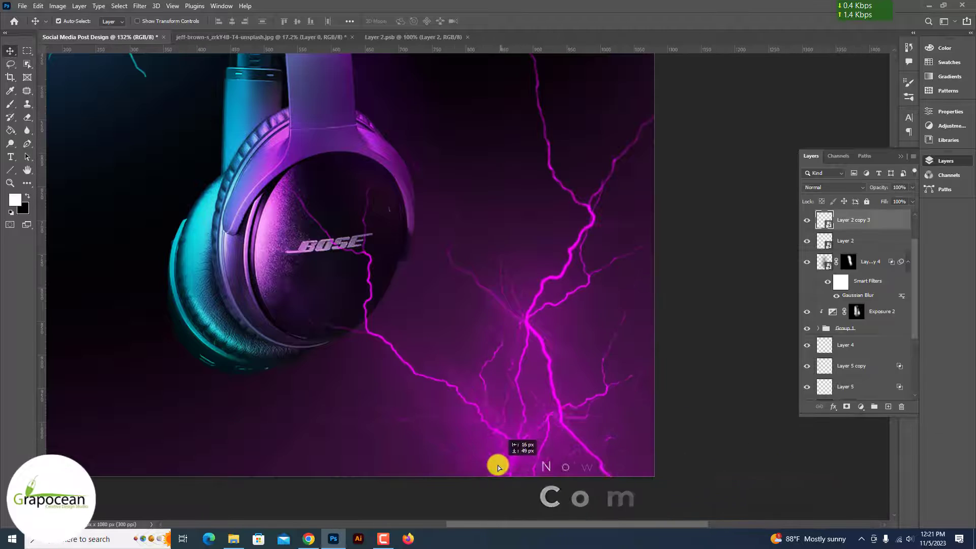
On a new layer, paint soft white glow along the magenta lightning fork
key(ctrl+shift+alt+n)
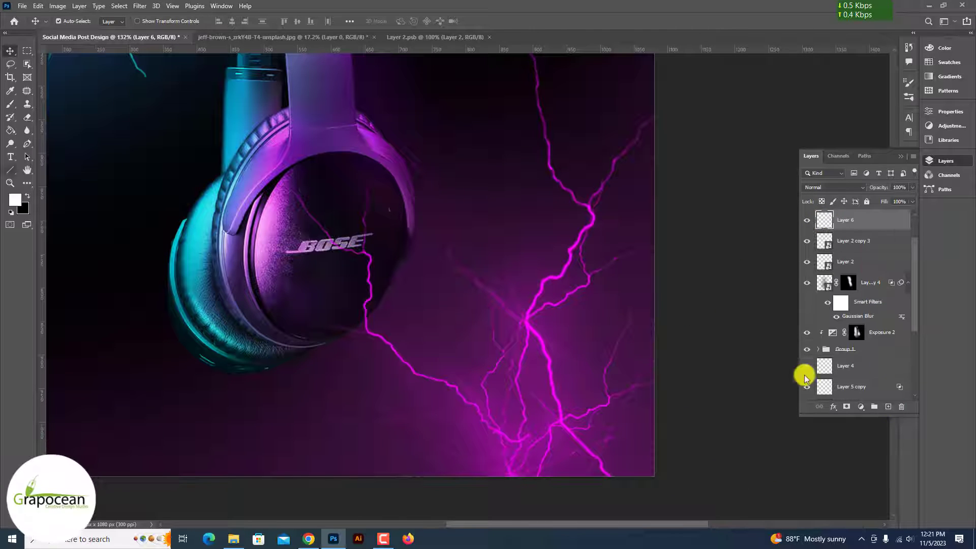
click(72, 23)
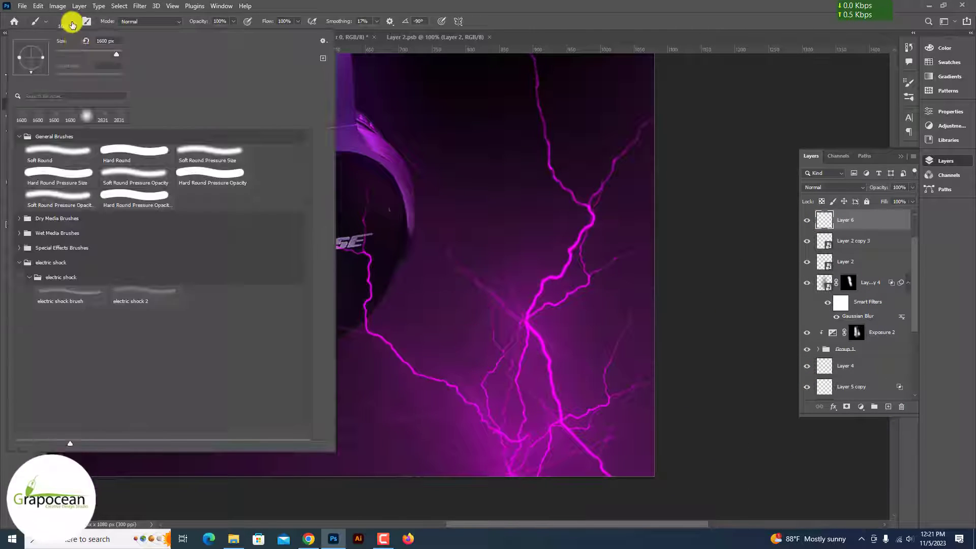
click(519, 305)
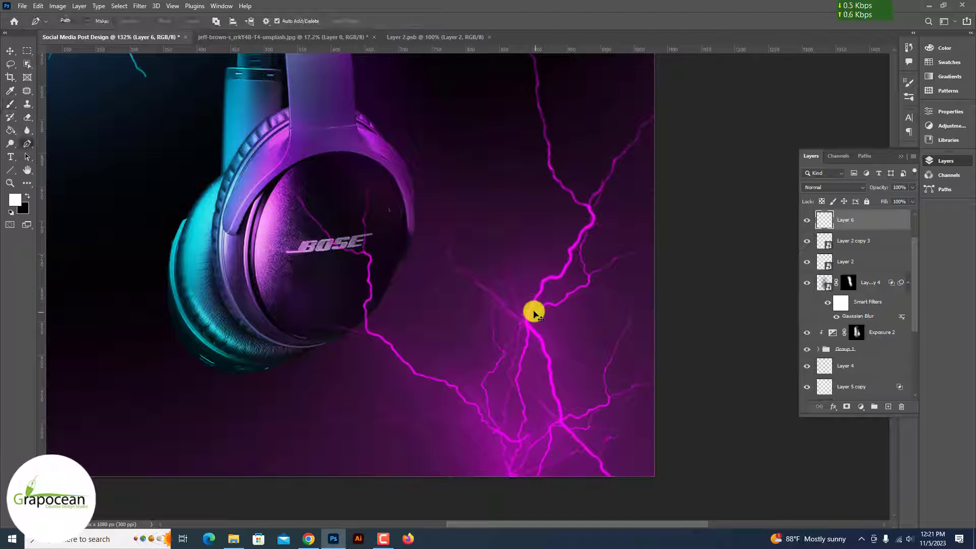
click(9, 104)
click(543, 309)
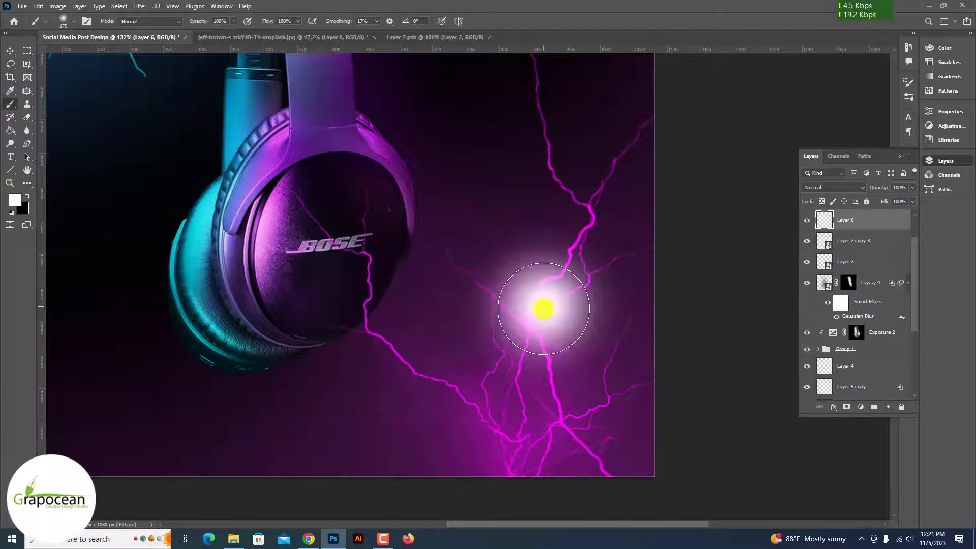
drag(535, 321, 519, 375)
Preview blend modes on the glow layer, then cancel back to Normal
click(831, 187)
key(Down)
key(Down)
key(Down)
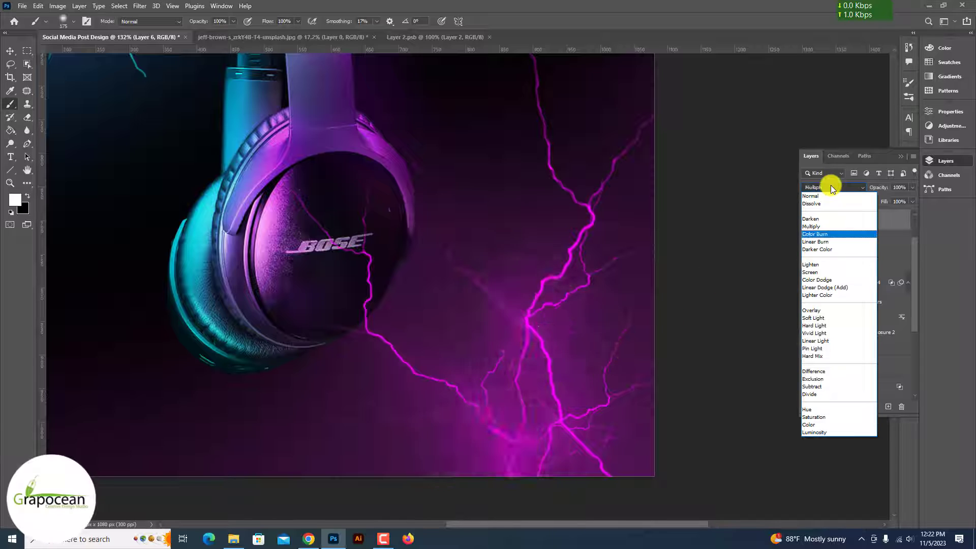
key(Down)
key(Down)
key(Down)
key(Down)
key(Down)
key(Down)
scroll(831, 189, down, 7)
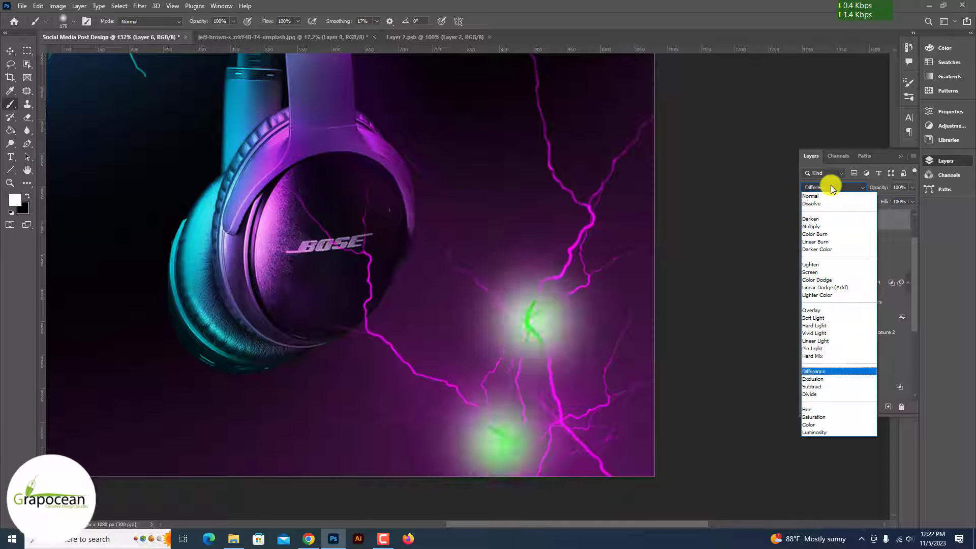
scroll(832, 189, down, 5)
scroll(832, 189, down, 2)
scroll(831, 189, up, 17)
scroll(831, 189, up, 4)
scroll(831, 189, down, 4)
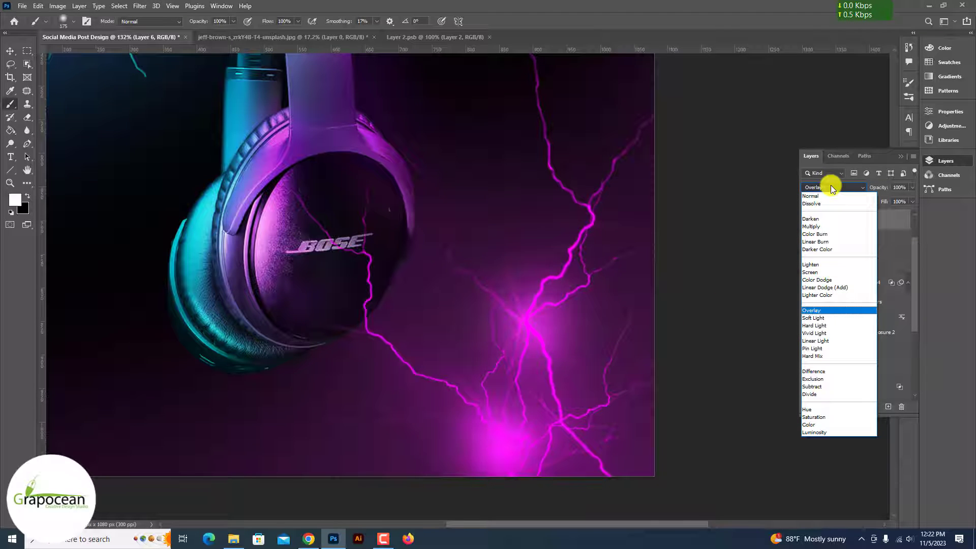
scroll(831, 189, up, 9)
scroll(832, 189, up, 1)
scroll(831, 189, down, 7)
scroll(831, 189, up, 3)
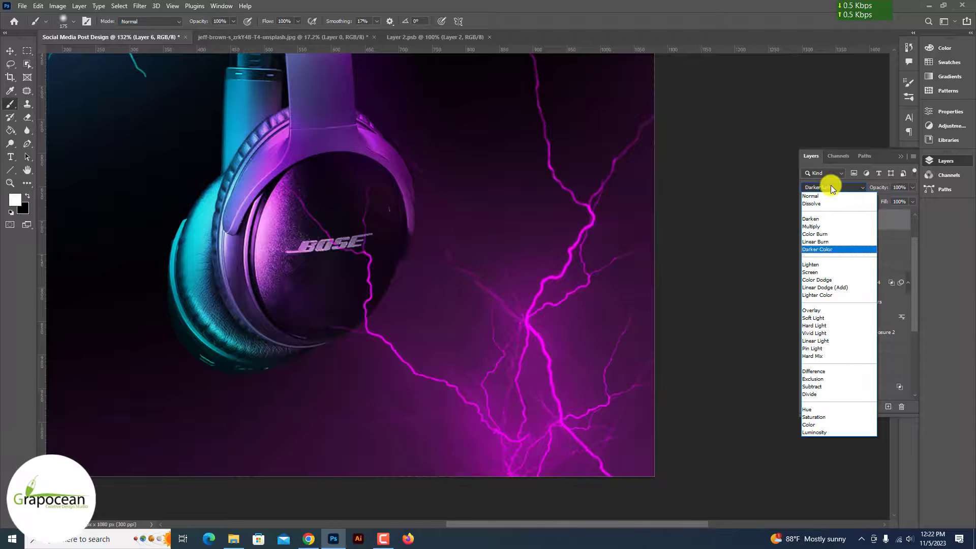
key(Escape)
Delete the old glow layer and dab three fresh soft white glows on a new layer
drag(884, 229, 903, 407)
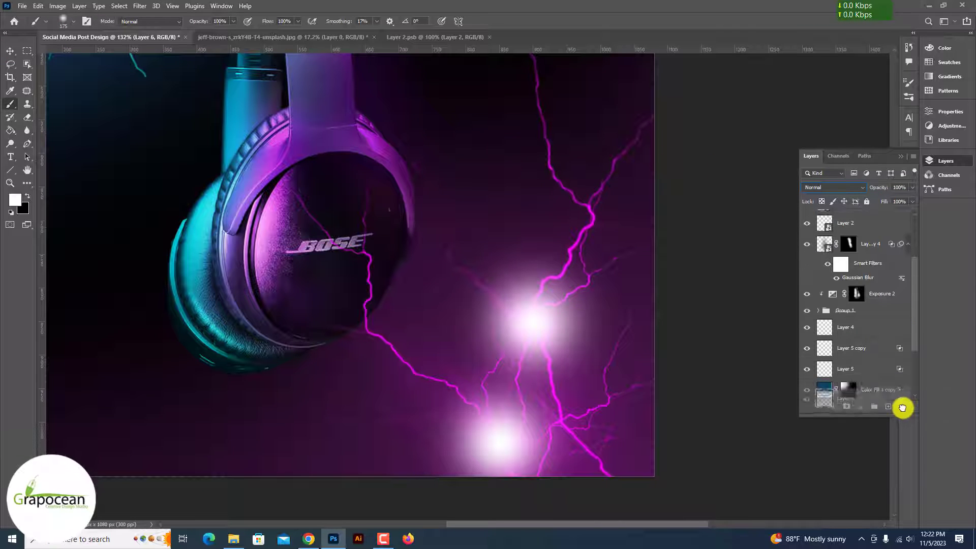
right_click(8, 105)
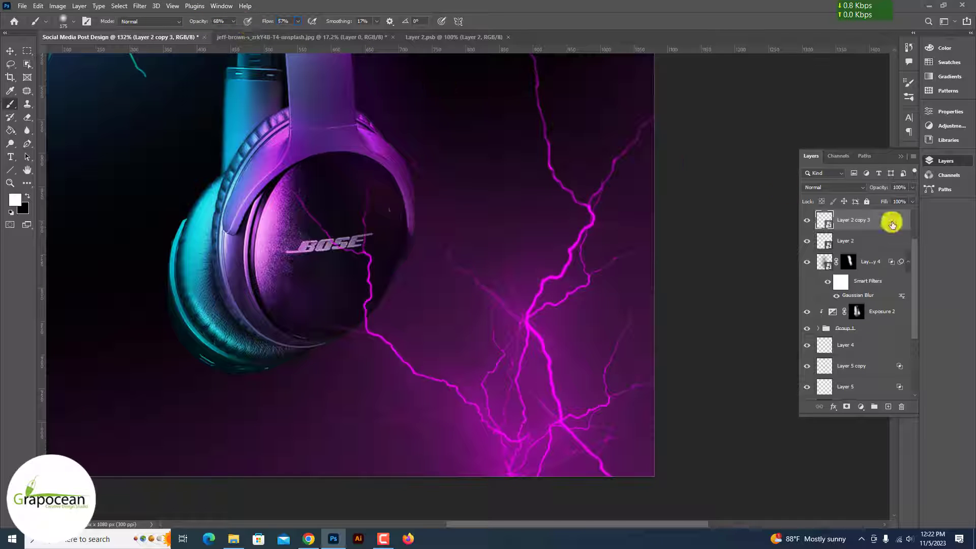
click(888, 406)
click(577, 222)
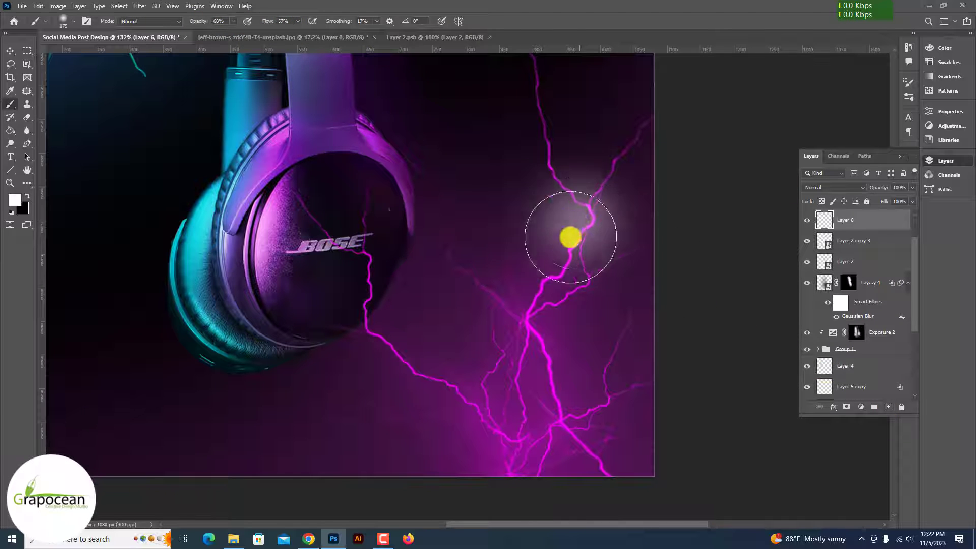
click(527, 319)
click(496, 436)
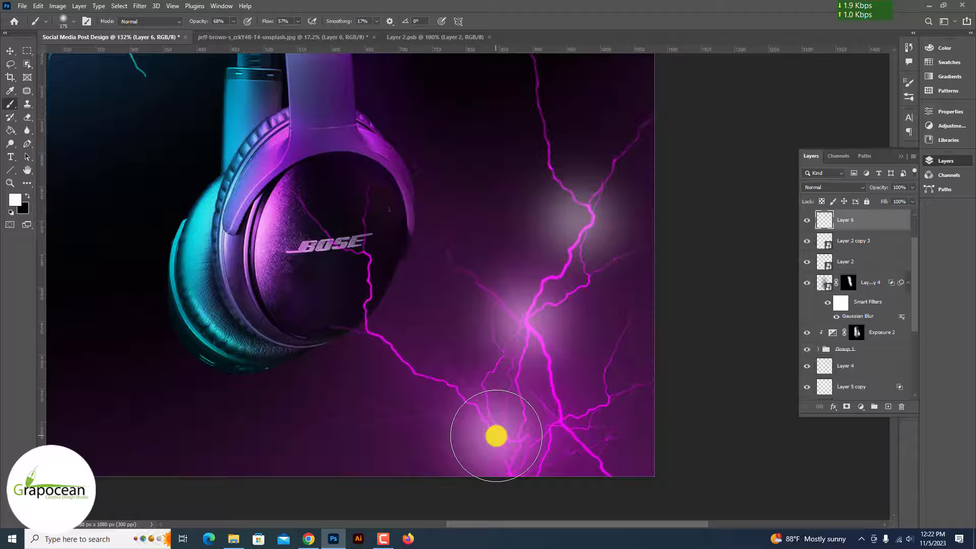
Set the fresh glow layer's blend mode to Overlay
click(849, 188)
scroll(850, 188, down, 4)
scroll(849, 188, down, 6)
scroll(849, 188, down, 6)
scroll(850, 188, down, 5)
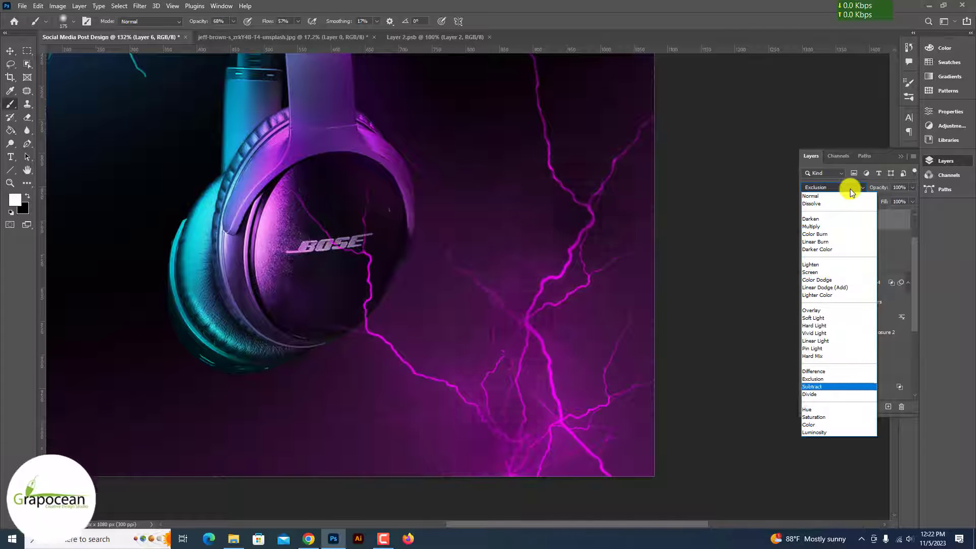
scroll(850, 188, down, 1)
scroll(849, 188, down, 4)
scroll(849, 188, up, 10)
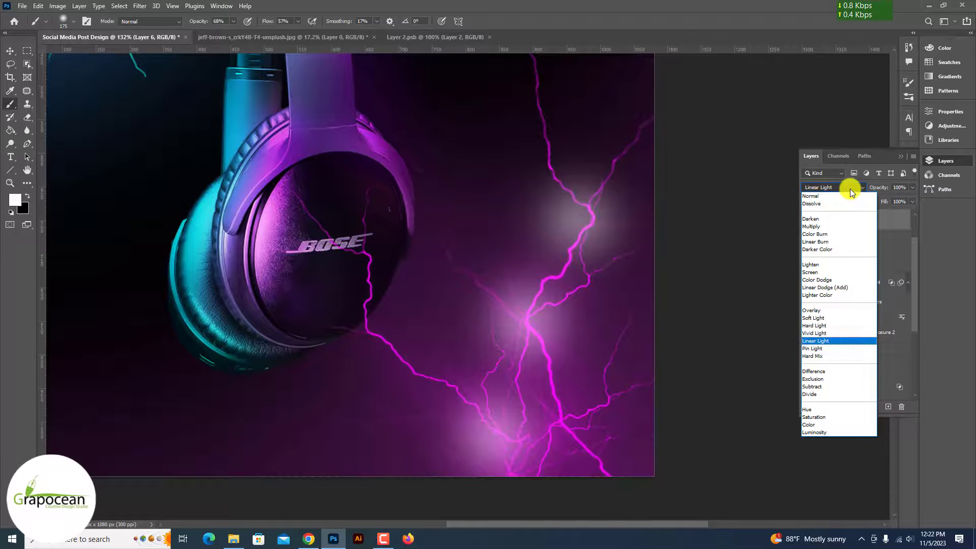
click(851, 310)
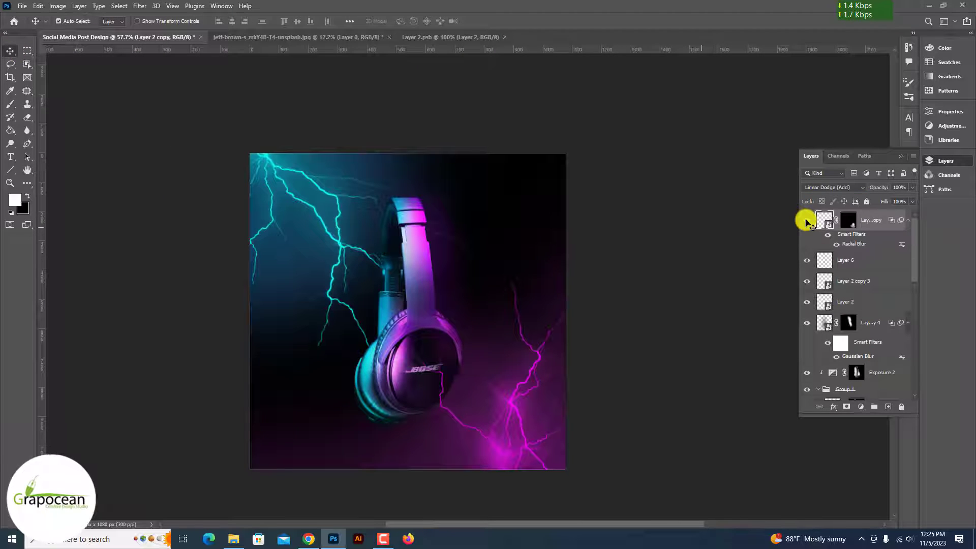
Draw a curved pen path up the right magenta lightning and add empty Layer 7 on top
drag(499, 410, 498, 416)
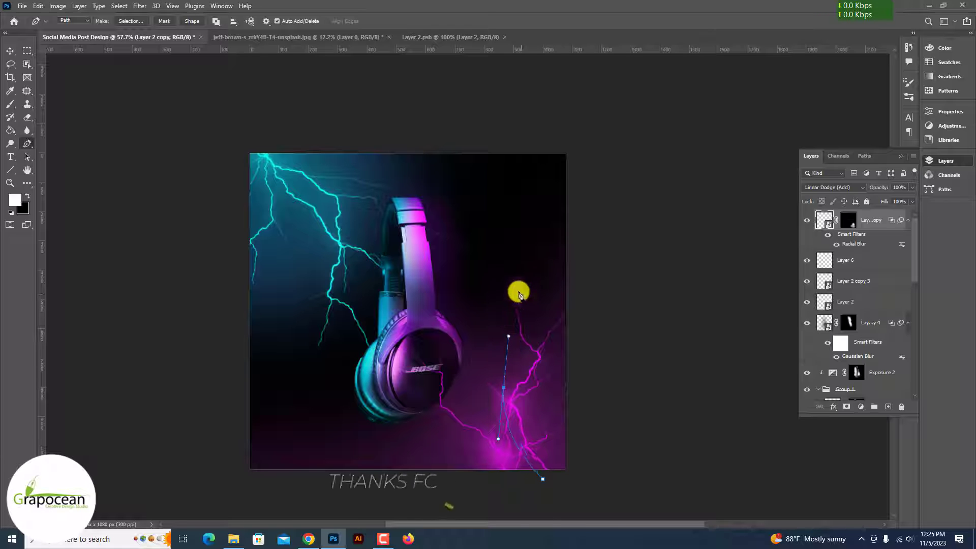
click(519, 293)
click(57, 6)
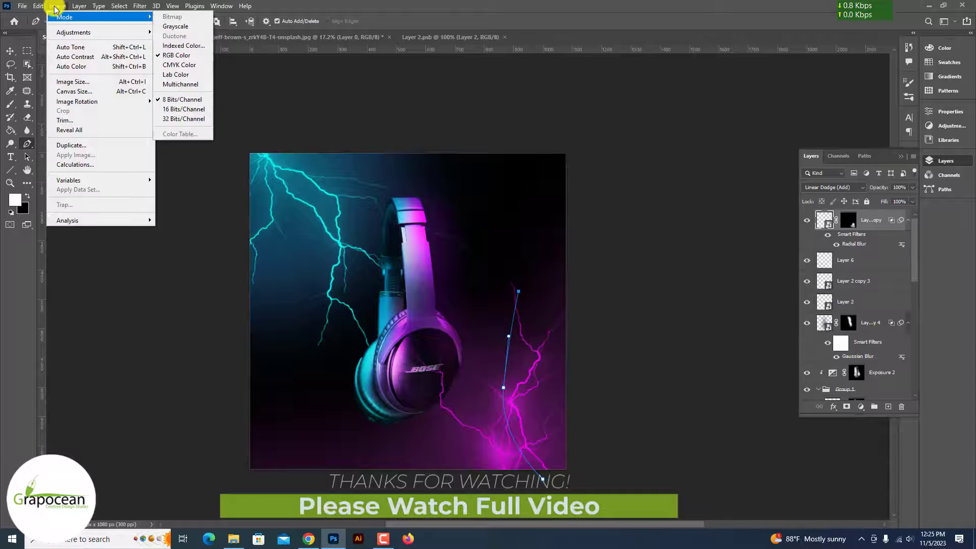
key(Left)
key(Right)
key(Right)
key(Right)
key(Right)
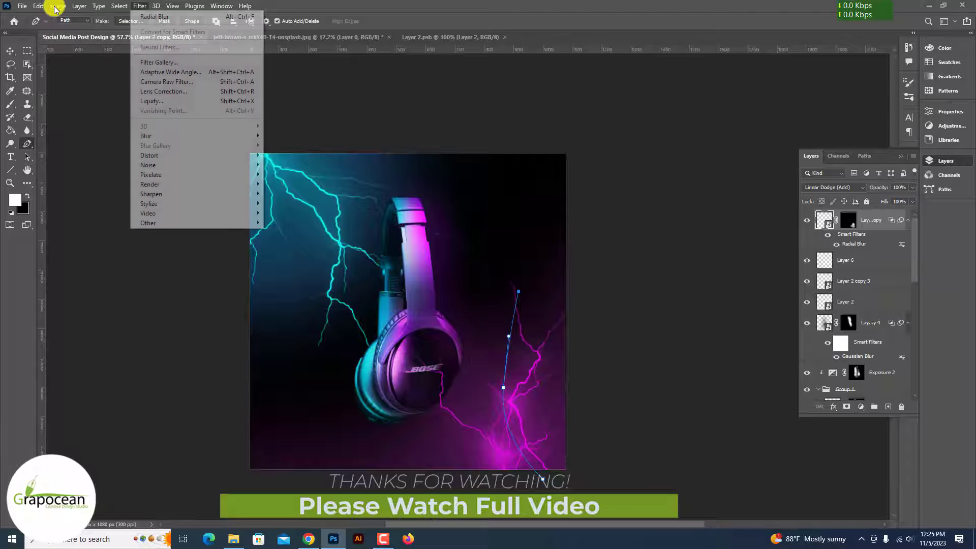
key(Right)
key(Escape)
key(Escape)
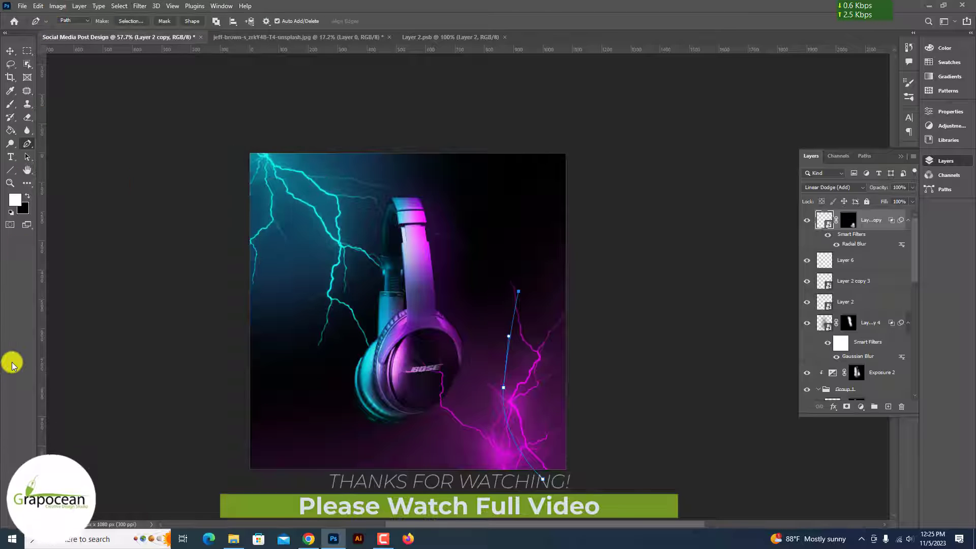
click(888, 407)
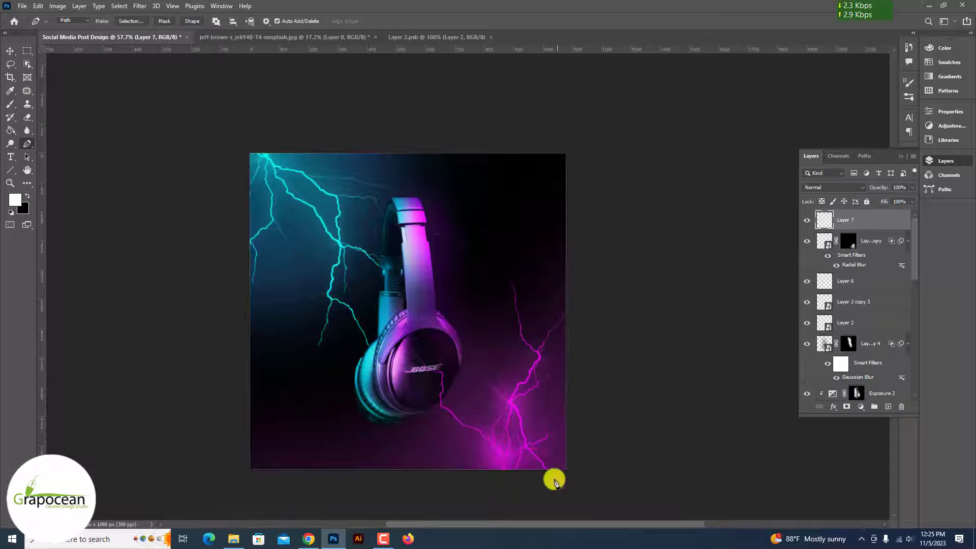
click(557, 481)
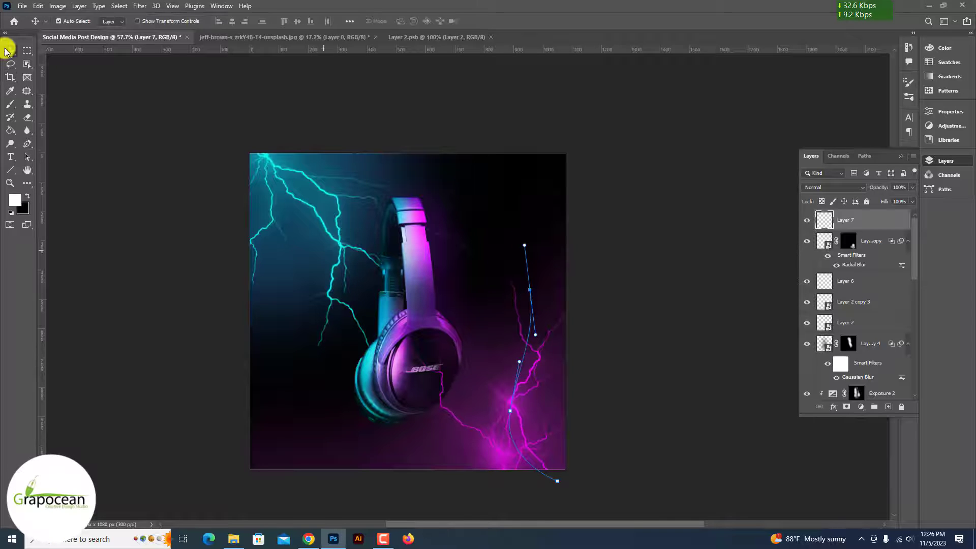
Render a Flame along the path, desaturate it into smoke and blend it Linear Light
click(136, 6)
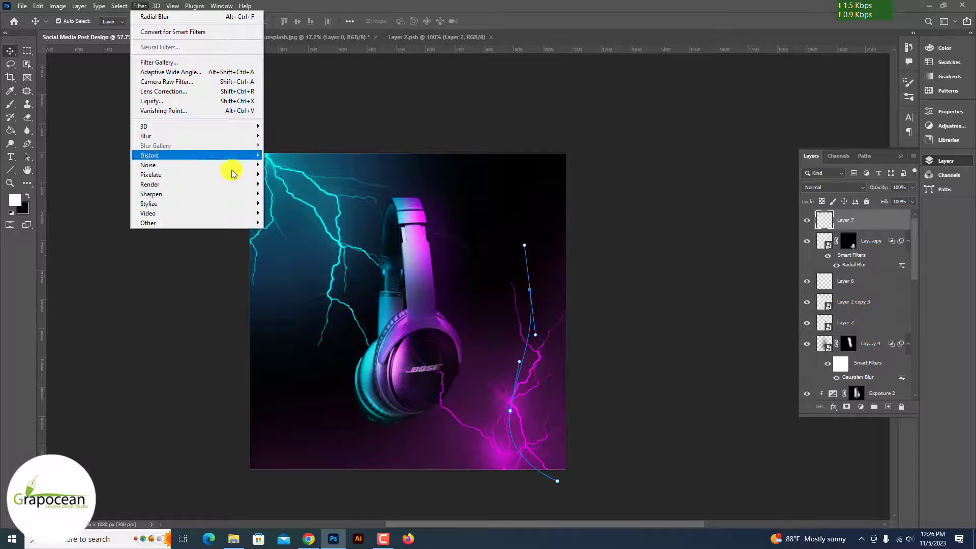
click(153, 16)
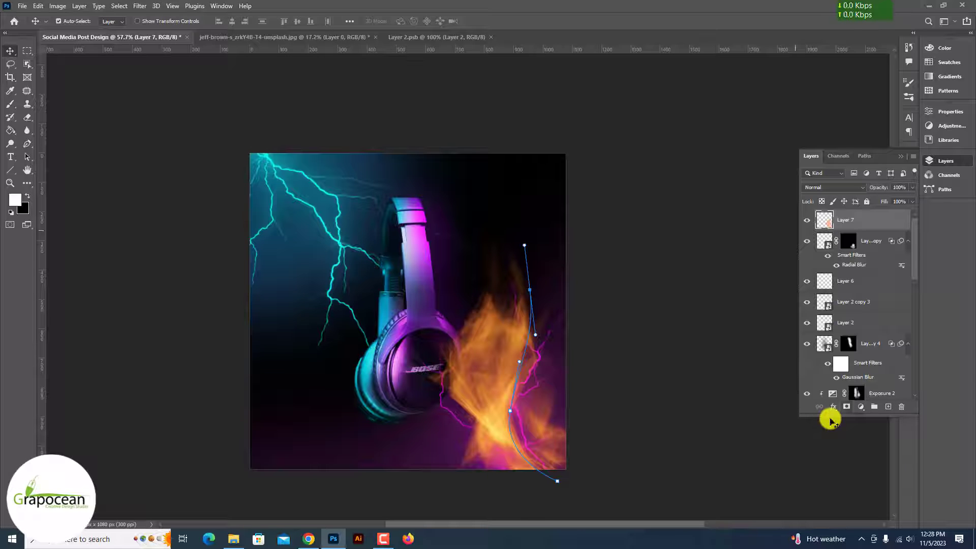
key(ctrl+shift+u)
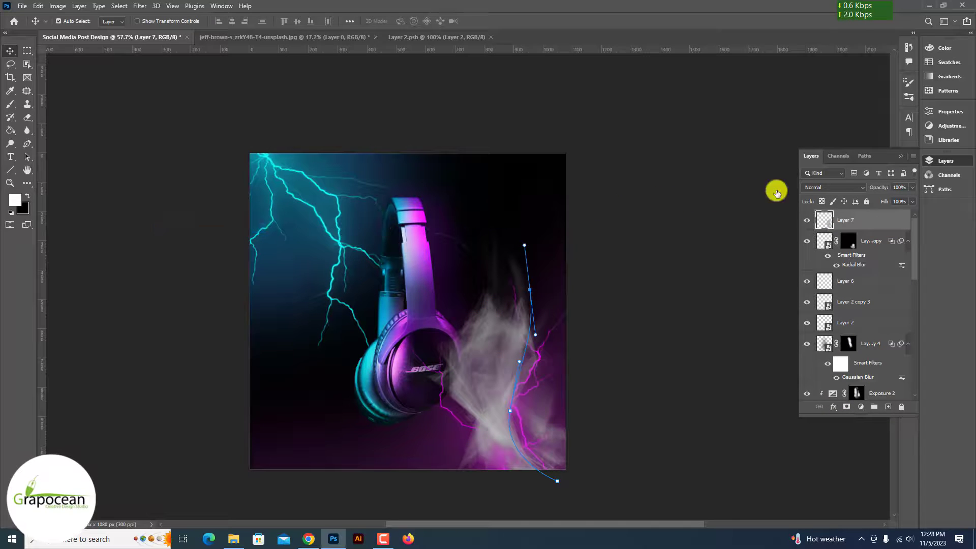
click(833, 187)
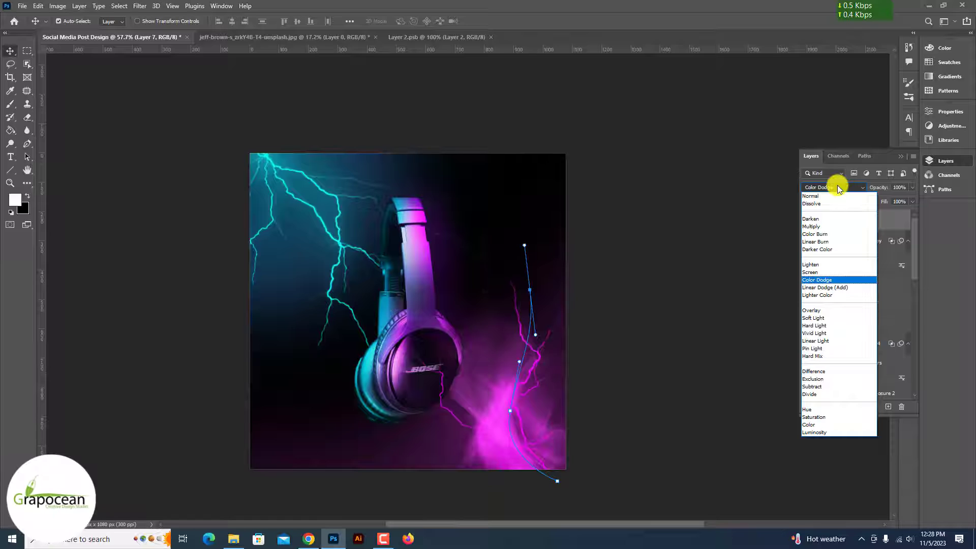
key(Down)
key(Down)
key(Down)
key(Down)
key(Return)
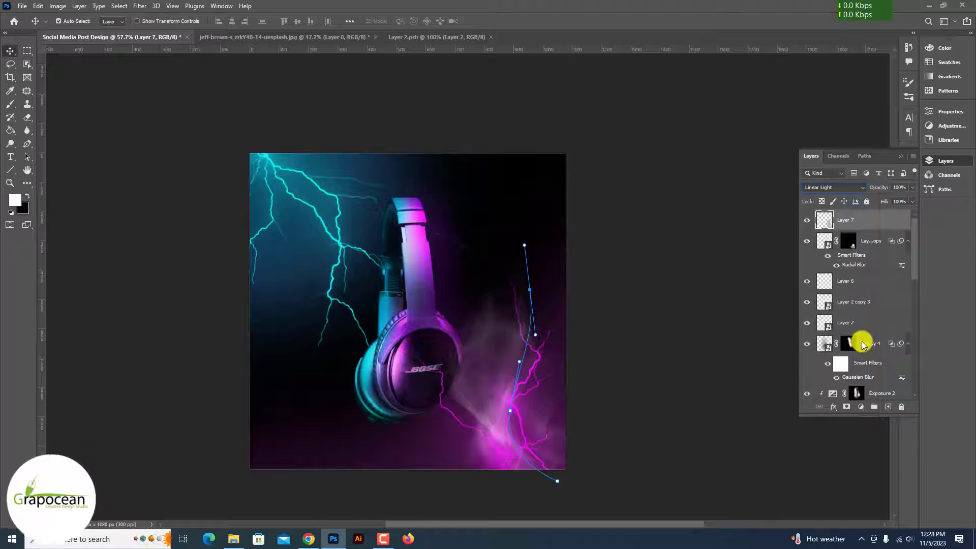
Move the smoke layer below Layer 2 and set its blending to Hard Light
drag(857, 281, 871, 251)
double_click(870, 250)
click(795, 283)
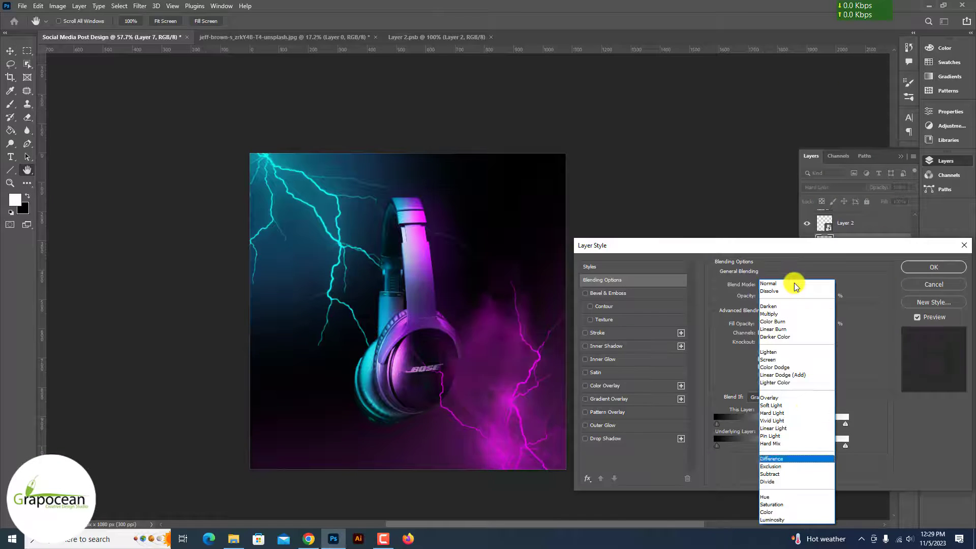
click(833, 187)
click(849, 337)
click(25, 55)
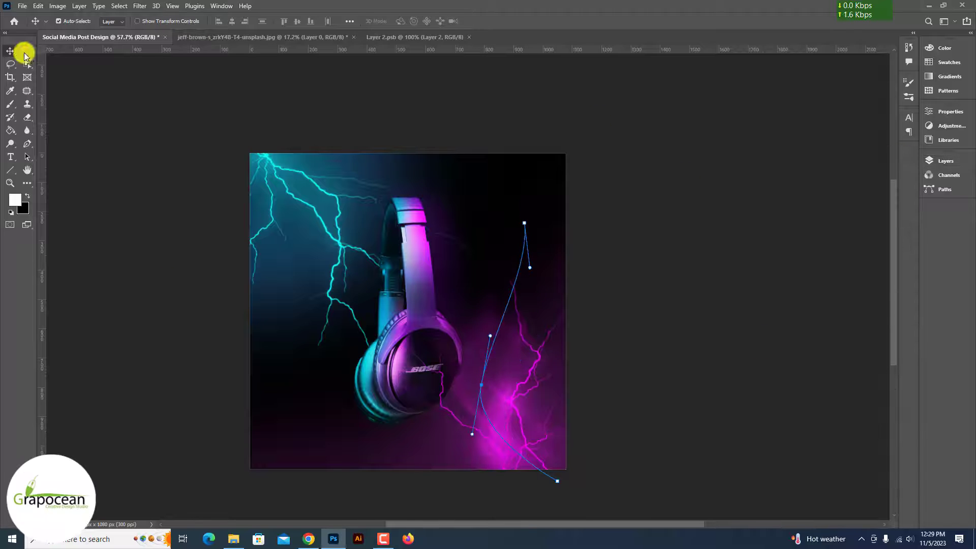
key(ctrl+t)
Rotate the smoke copy the other way and add an Exposure layer raised to +1.44
scroll(525, 403, down, 2)
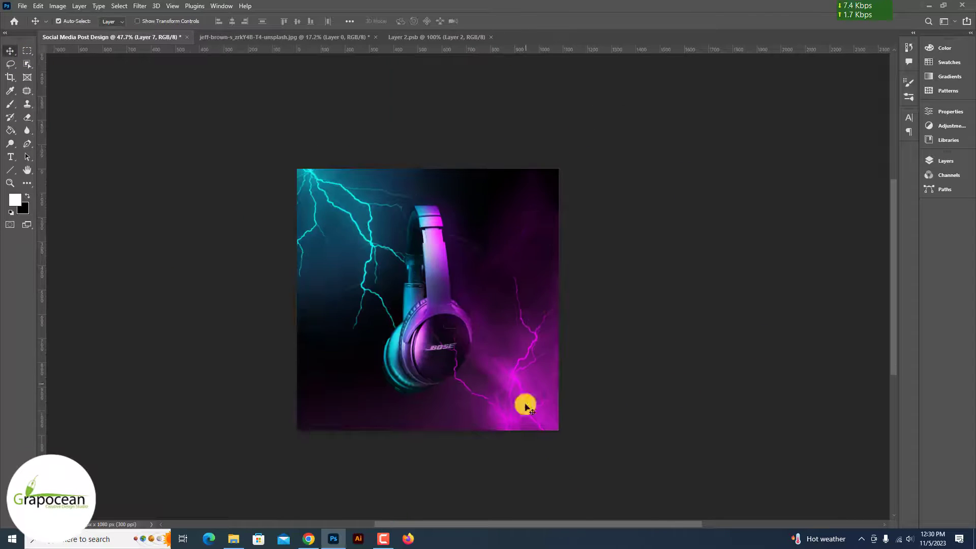
drag(525, 403, 211, 147)
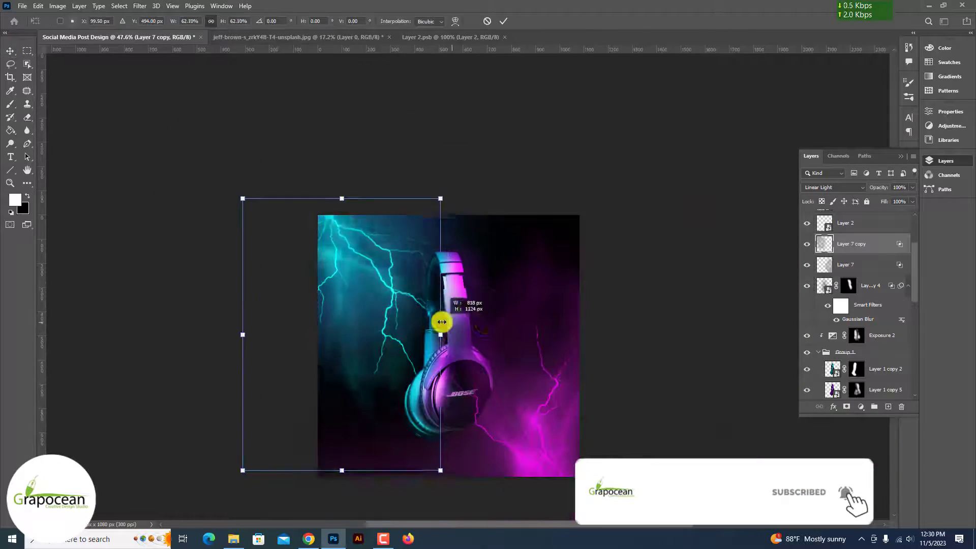
click(861, 406)
click(892, 286)
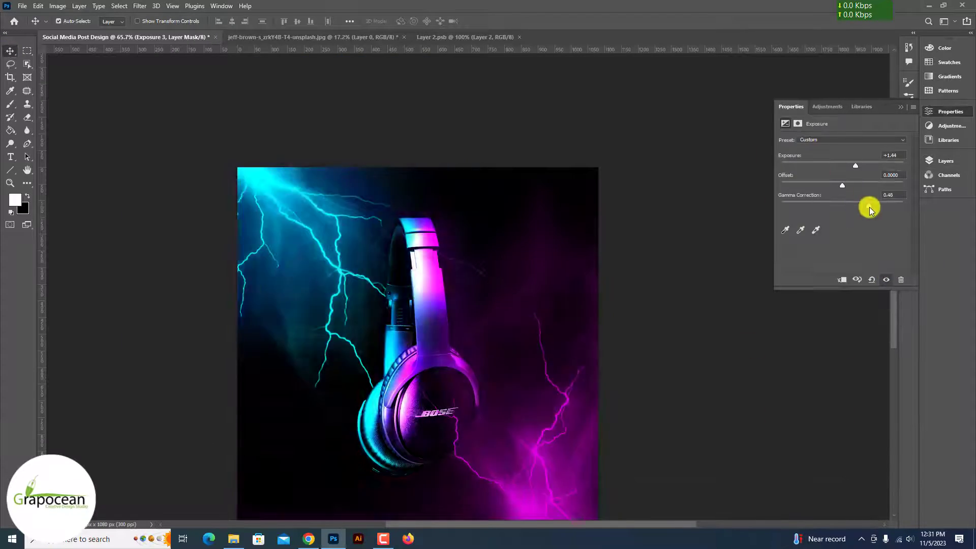
drag(869, 266, 858, 266)
scroll(344, 450, up, 2)
scroll(471, 408, up, 2)
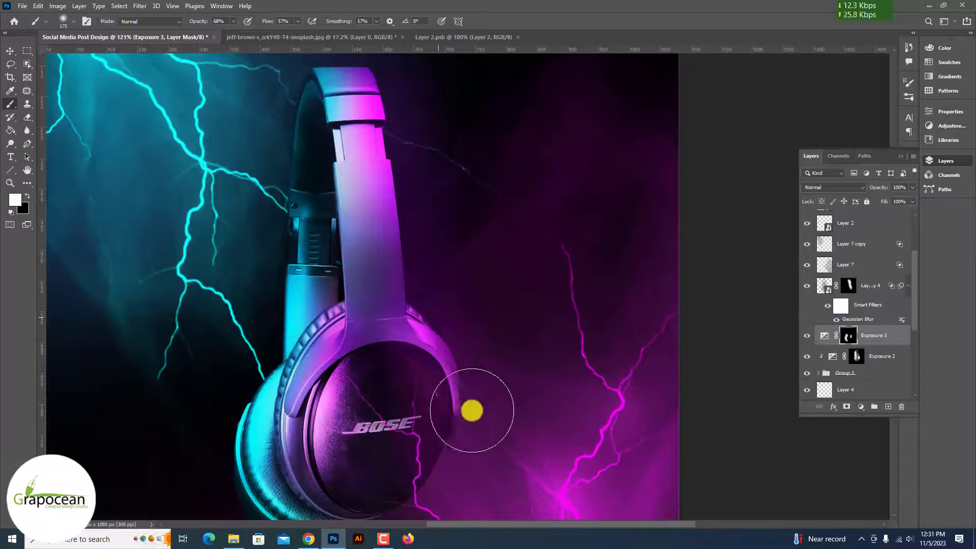
scroll(492, 427, down, 5)
scroll(355, 305, up, 5)
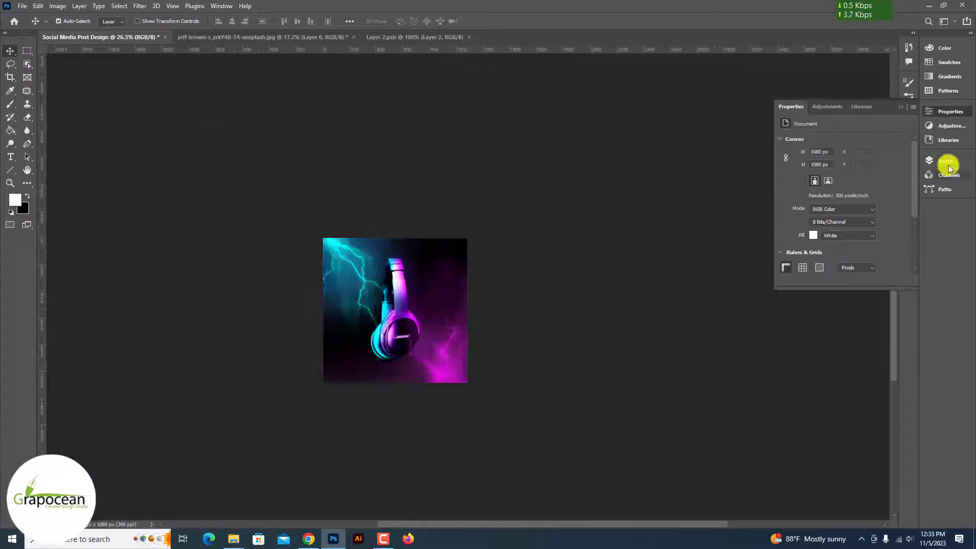
Hide the Exposure 3 adjustment and select Levels 1 for brushing
click(948, 165)
click(806, 273)
click(824, 292)
key(b)
scroll(436, 316, up, 5)
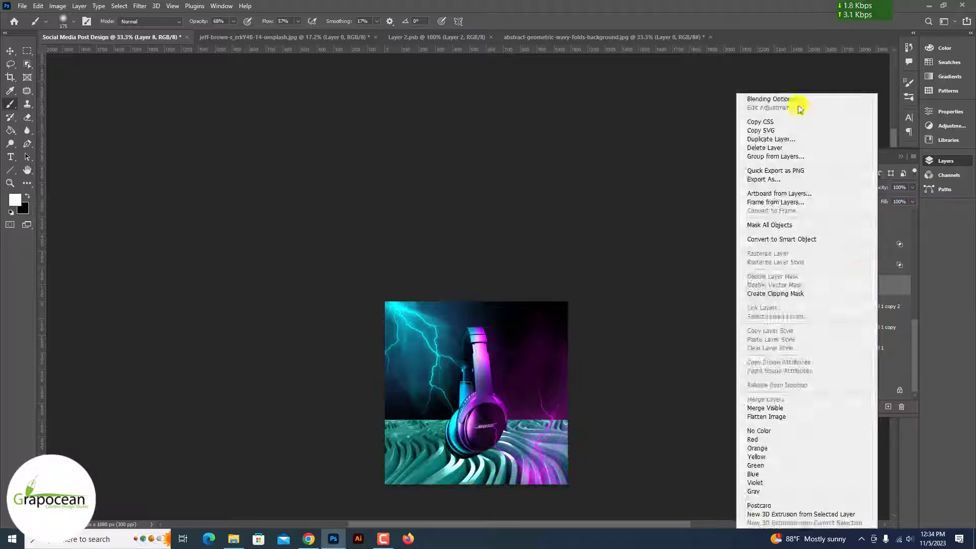
Untick colour channels in the wavy layer's Blending Options and add Hue/Saturation
click(783, 99)
click(780, 333)
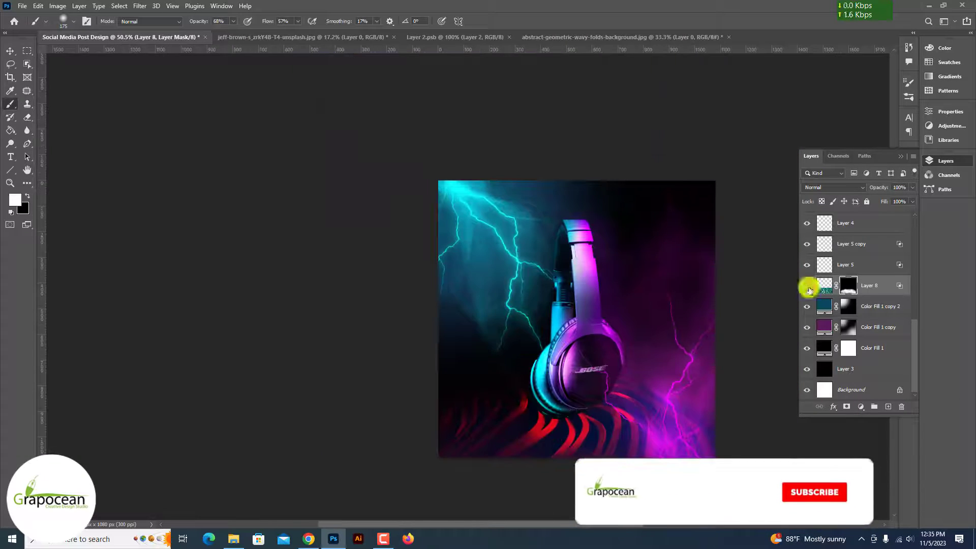
click(861, 407)
click(871, 248)
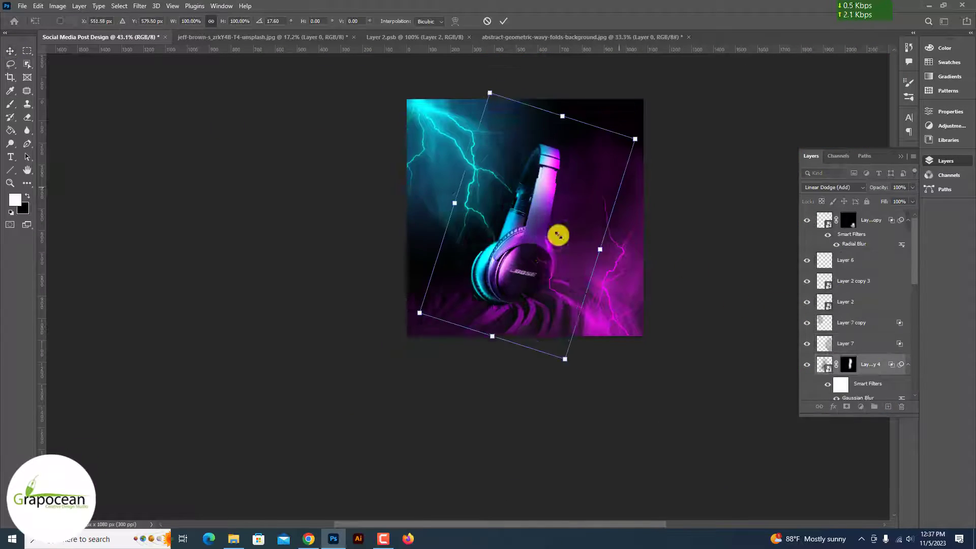
Rotate the layer over the headphones to tilt it slightly
click(518, 207)
drag(641, 117, 649, 131)
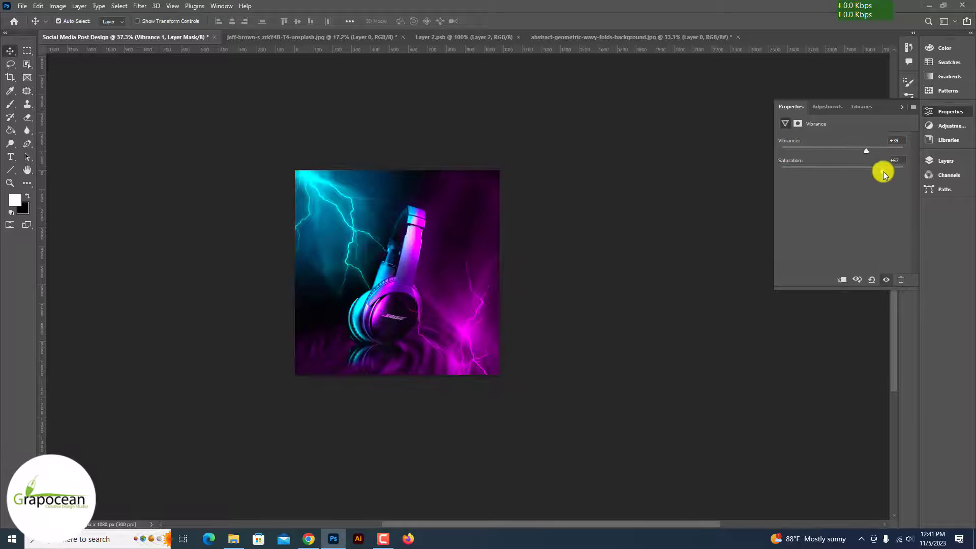
Open 1280px-Bose_logo.svg.png from the Desktop folder
click(14, 5)
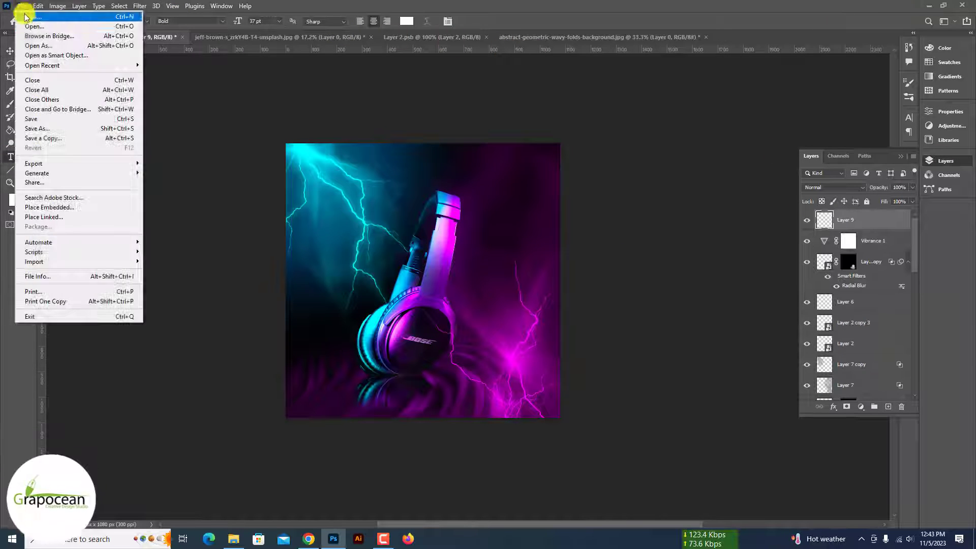
click(28, 28)
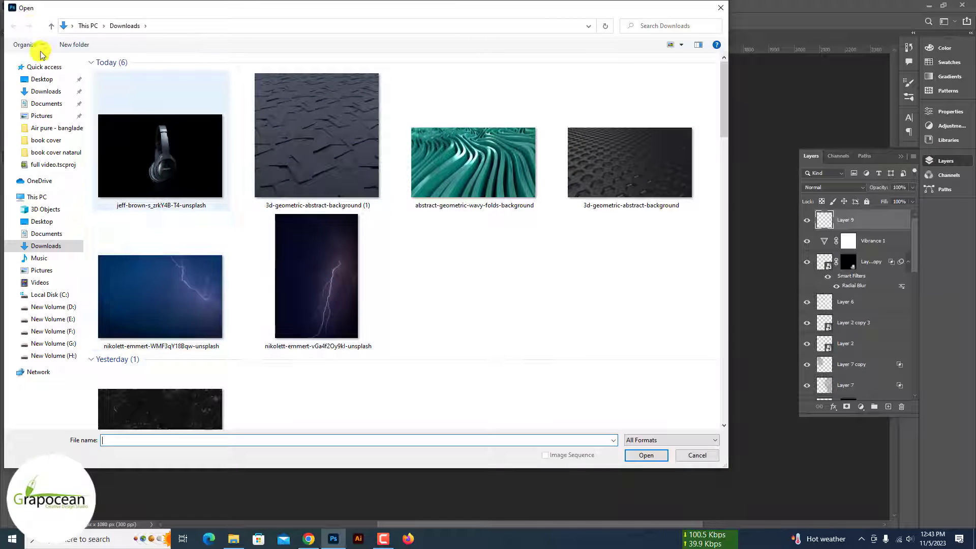
click(51, 103)
click(44, 79)
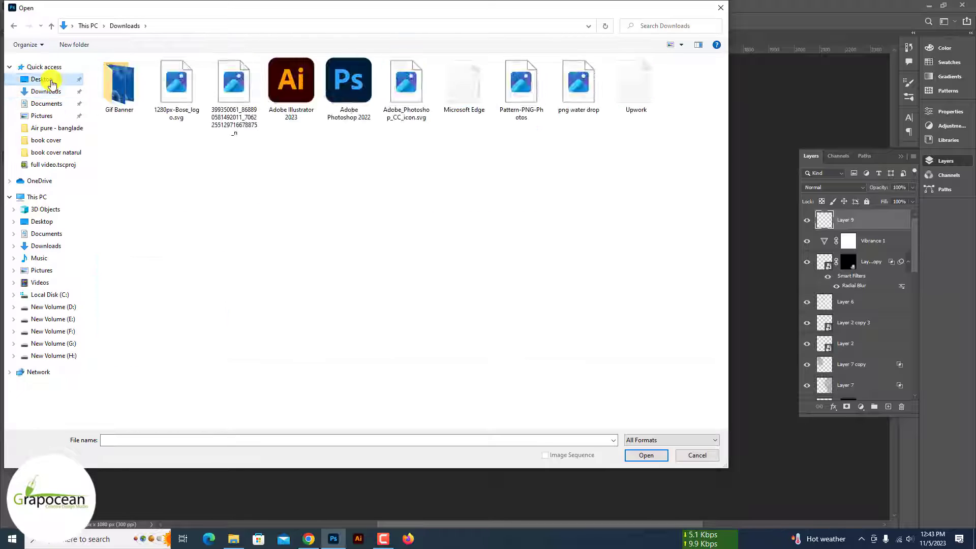
click(171, 86)
click(646, 455)
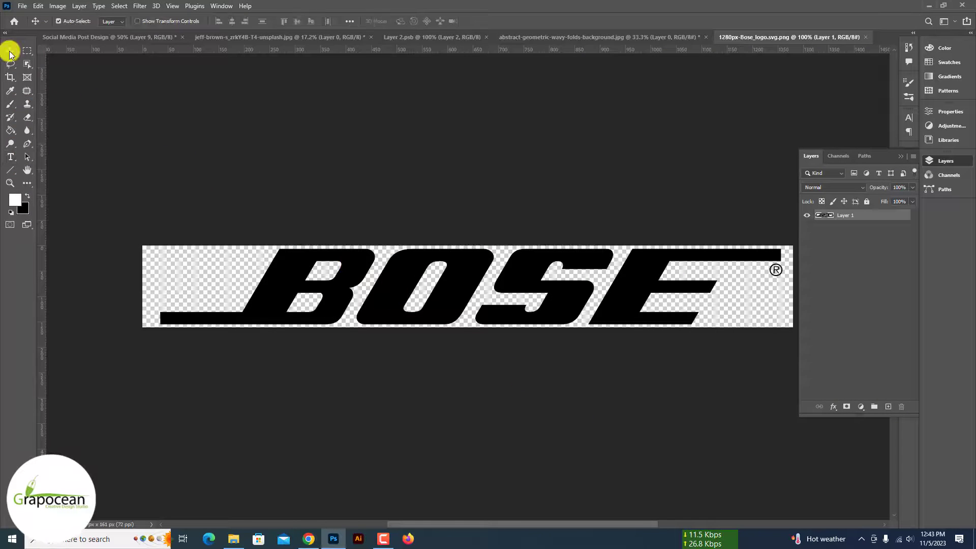
Drag the BOSE logo into the post and give it a white Color Overlay
drag(92, 38, 406, 279)
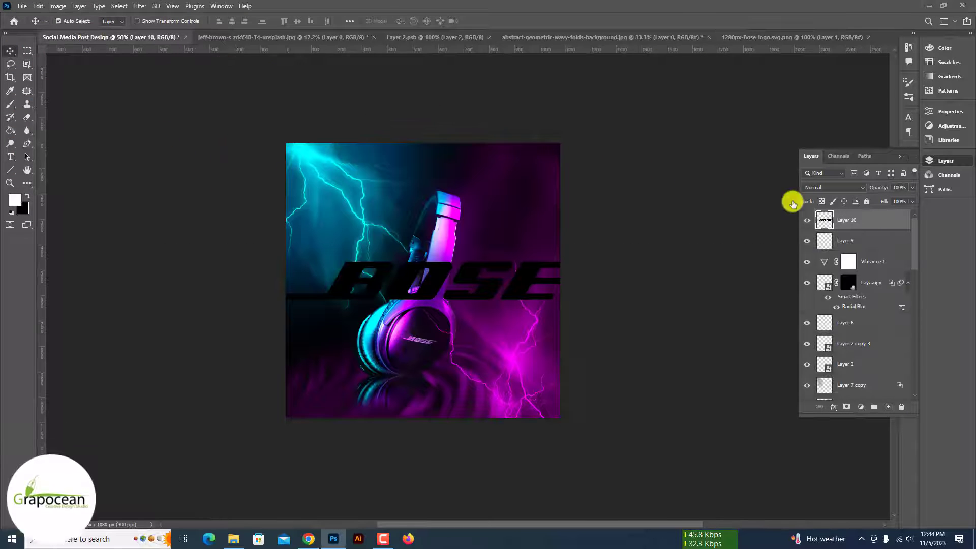
right_click(838, 180)
click(774, 100)
click(584, 265)
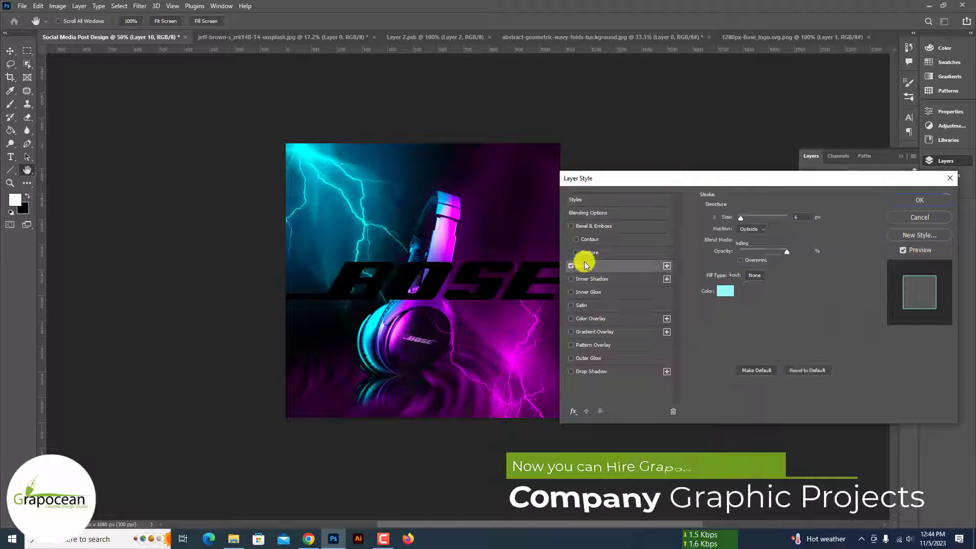
click(571, 266)
click(598, 319)
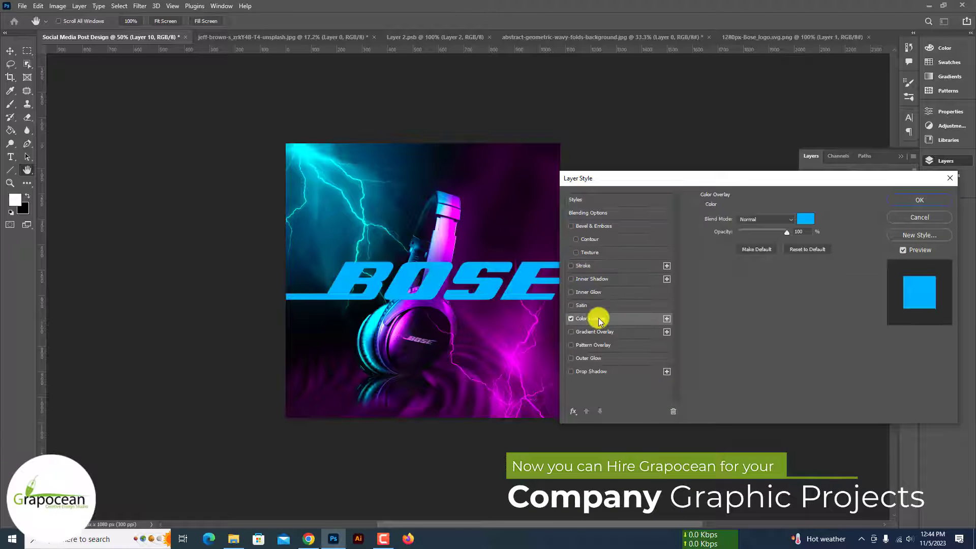
click(804, 220)
drag(696, 371, 570, 499)
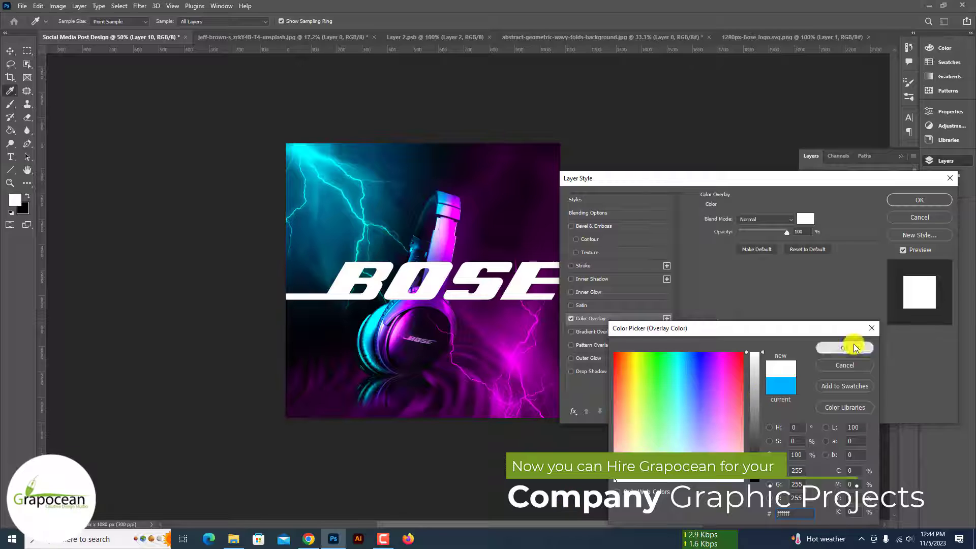
click(853, 348)
click(919, 200)
Convert the logo to a smart object and shrink it into the top-right corner
right_click(868, 219)
click(788, 240)
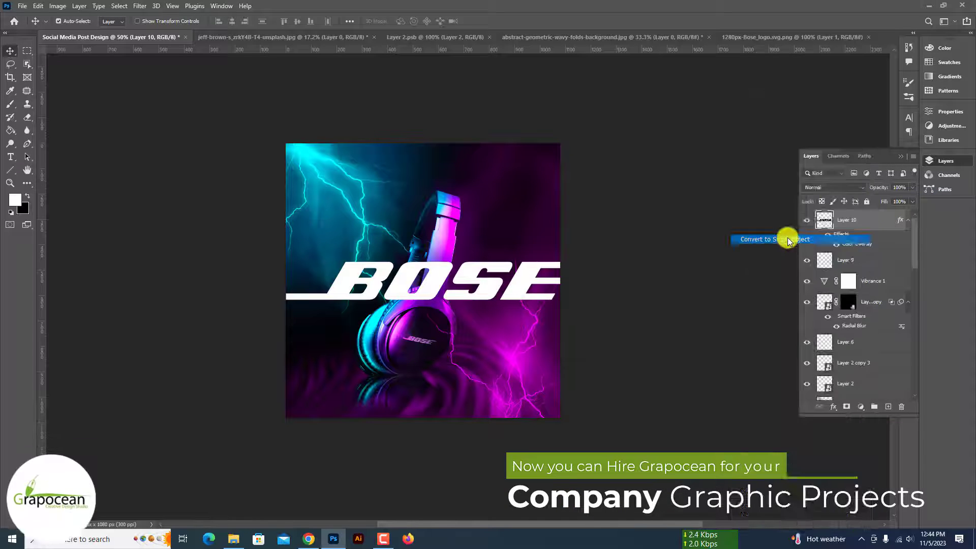
key(ctrl+t)
drag(636, 283, 479, 293)
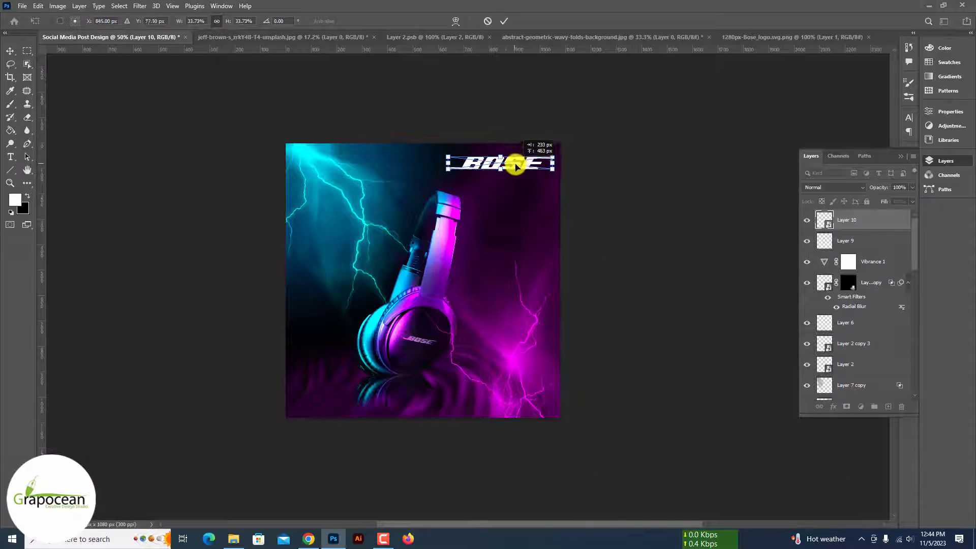
drag(516, 166, 536, 172)
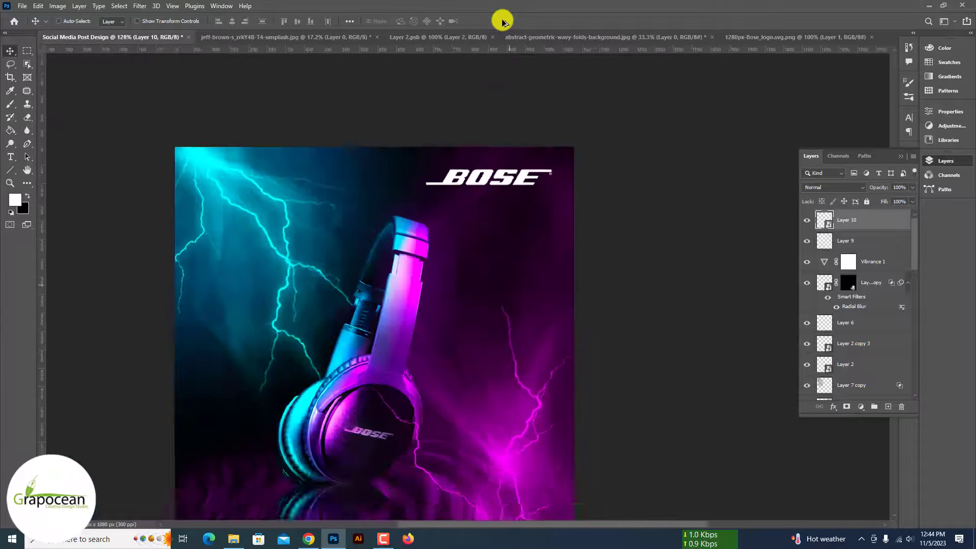
Zoom in and back out to inspect the logo on the post
key(ctrl+0)
key(ctrl+plus)
key(ctrl+minus)
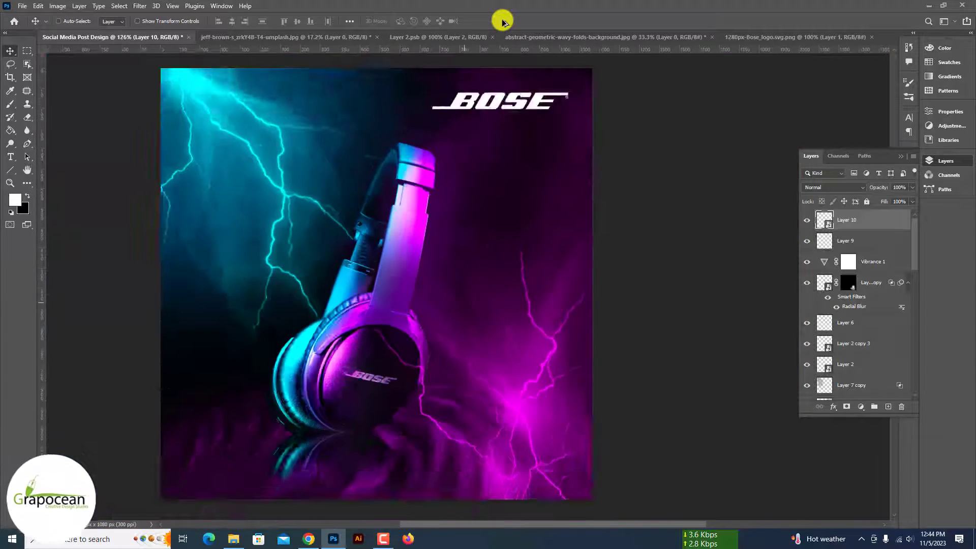
key(ctrl+minus)
key(ctrl+minus)
key(ctrl+plus)
key(ctrl+plus)
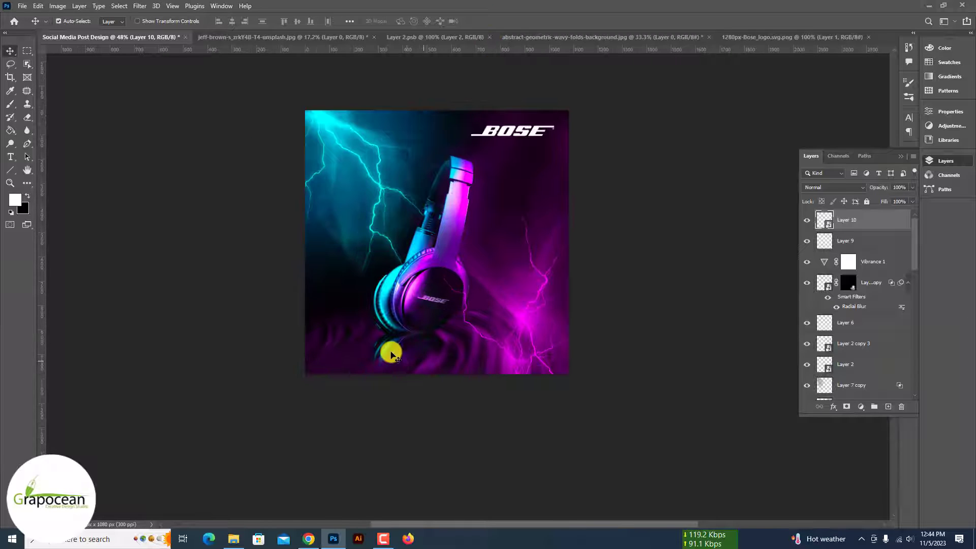
Apply a different blend mode to Layer 1 copy 6; the artwork shows no visible change
ctrl+click(390, 349)
click(840, 188)
scroll(840, 188, down, 6)
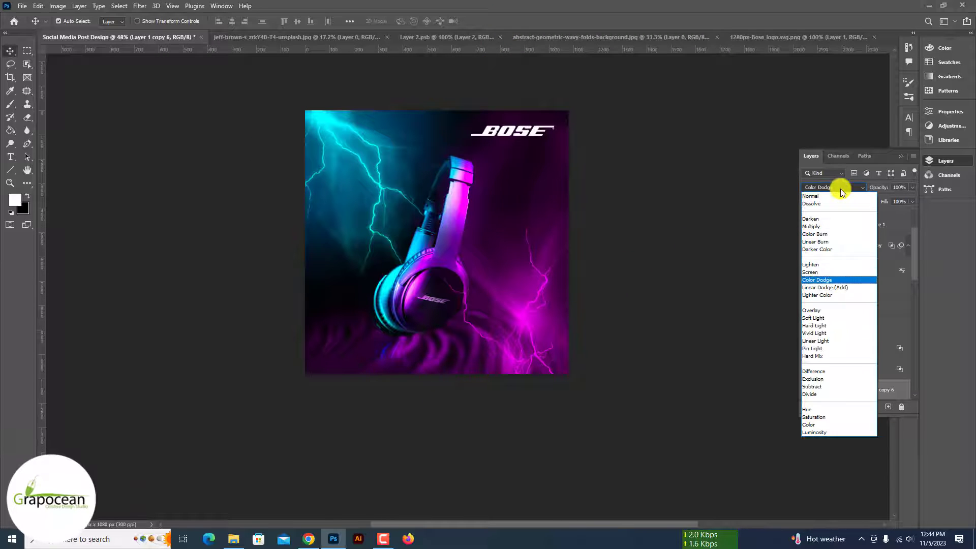
scroll(840, 188, down, 7)
scroll(839, 188, down, 6)
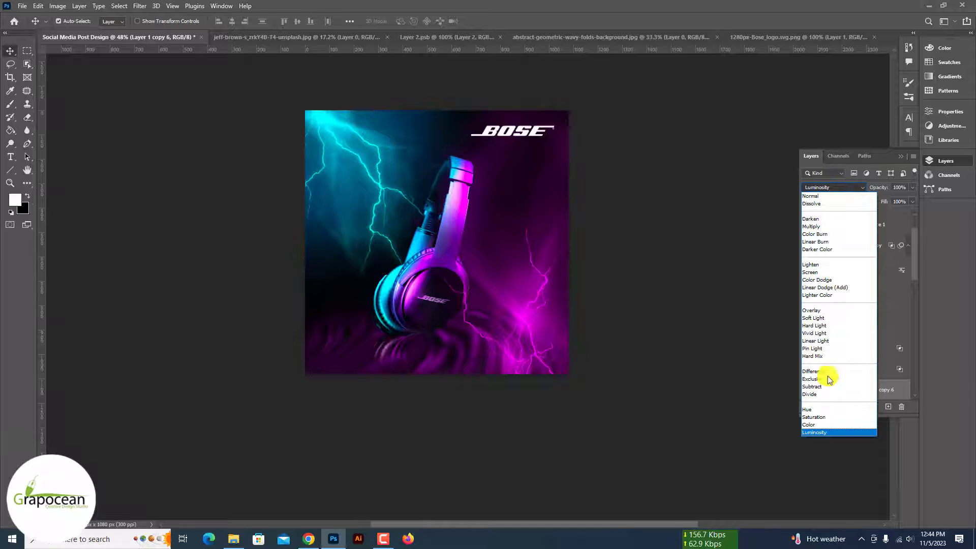
click(821, 432)
click(568, 429)
scroll(549, 431, down, 4)
scroll(529, 433, up, 2)
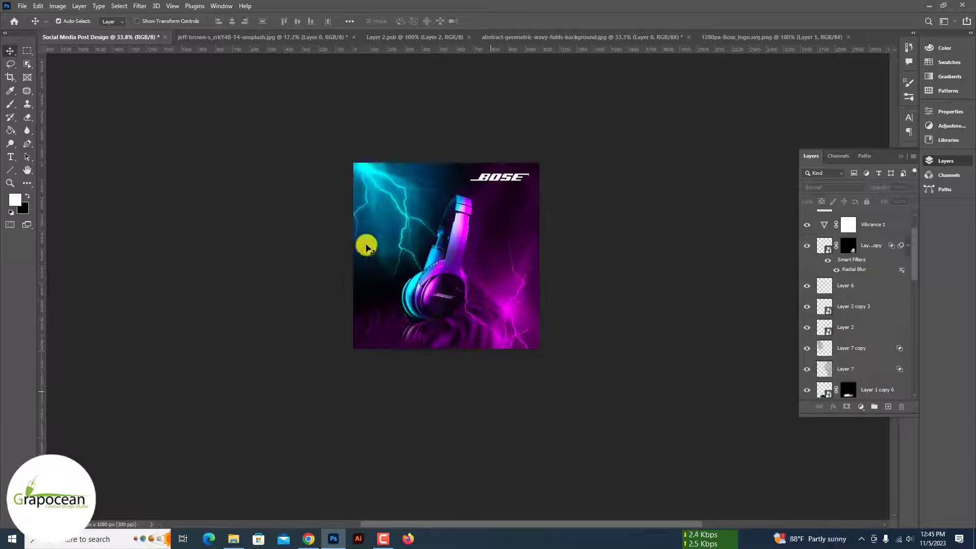
Add a smaller text line reading 'Sound Quality: Bose is known for its high-quality sound.'
click(441, 263)
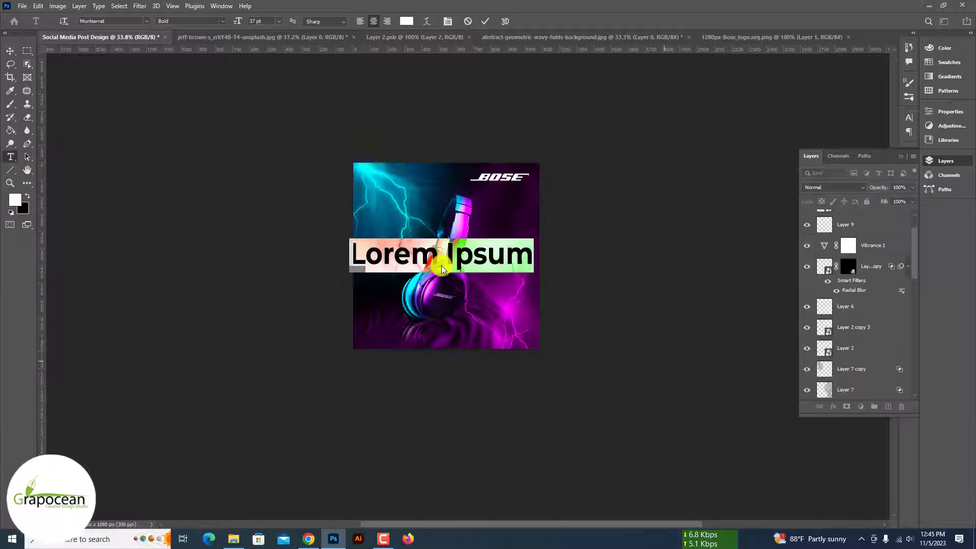
key(BackSpace)
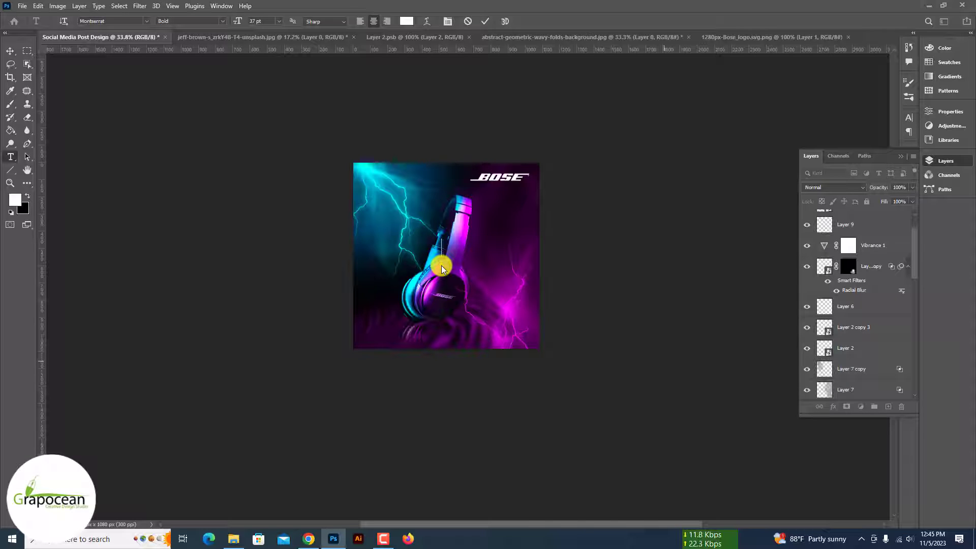
text(Head)
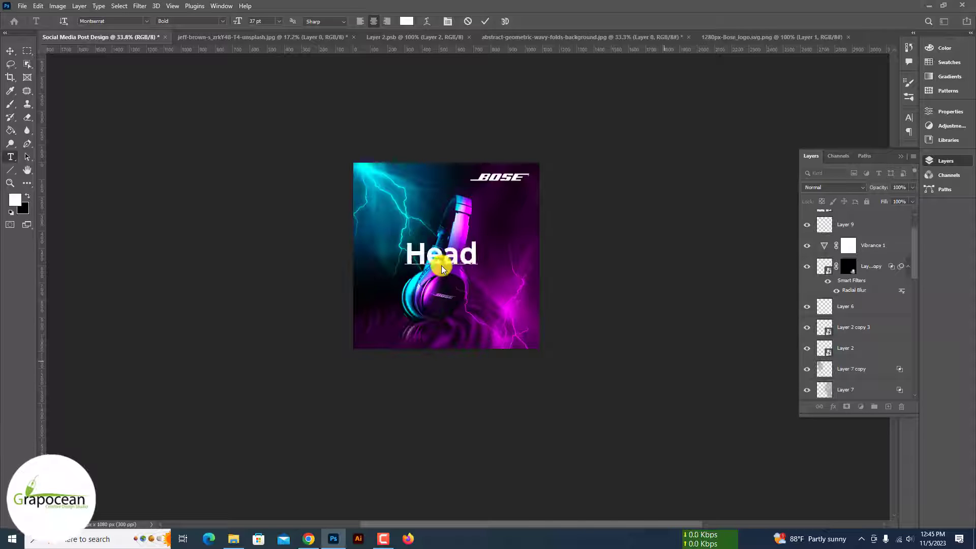
text(P)
key(BackSpace)
text(hone)
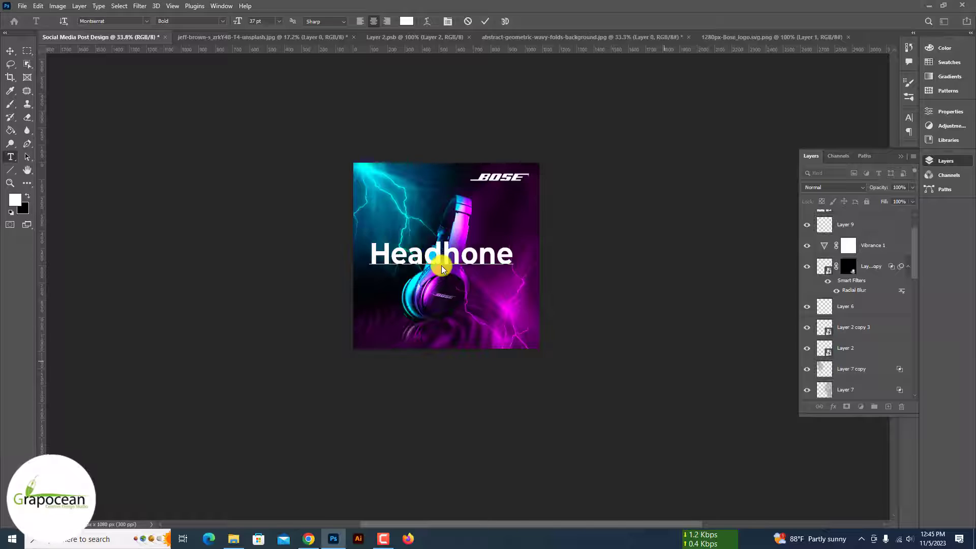
key(BackSpace)
key(ctrl+a)
key(ctrl+v)
key(ctrl+a)
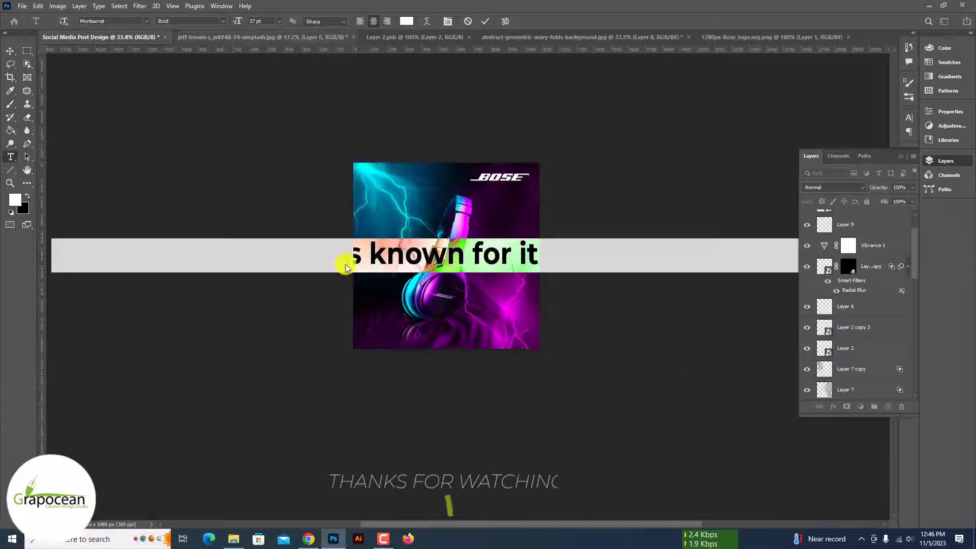
drag(239, 22, 226, 26)
key(ctrl+plus)
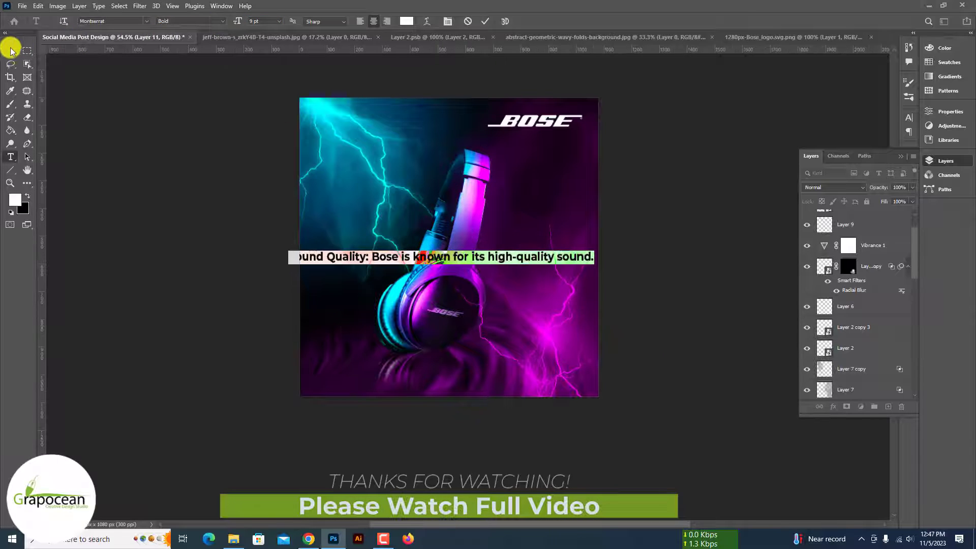
key(ctrl+Return)
Move the text up, break it after 'Sound Quality:', and make line two Light
key(v)
drag(393, 259, 417, 166)
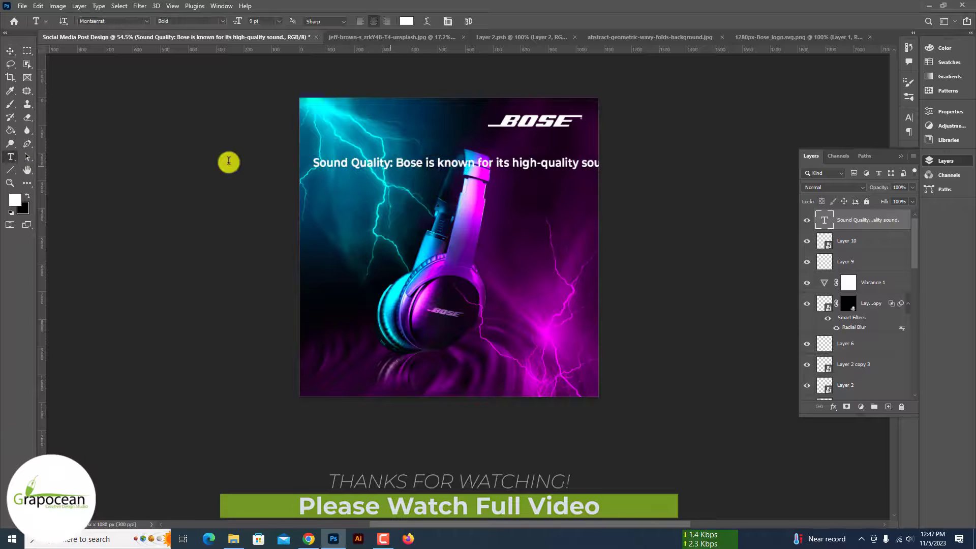
key(Return)
drag(579, 176, 298, 175)
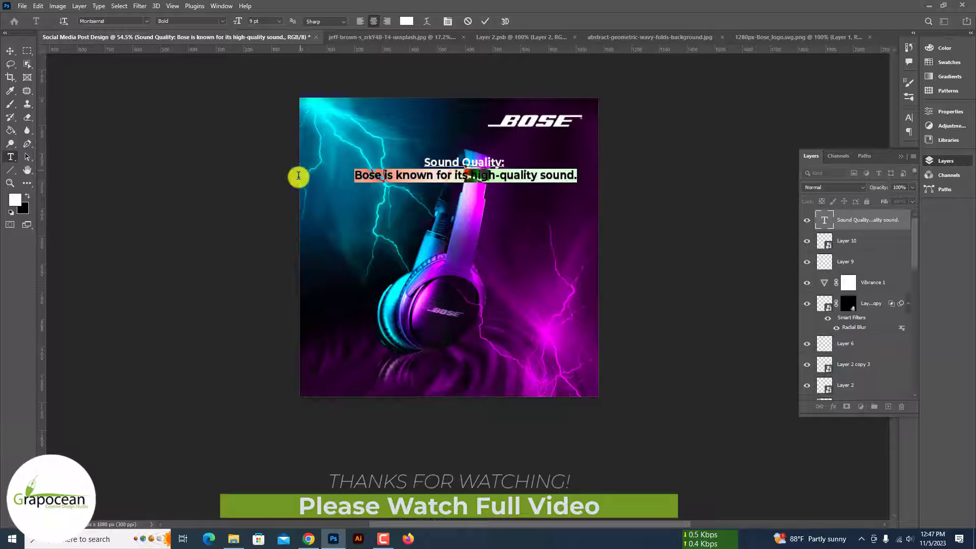
click(222, 21)
click(188, 91)
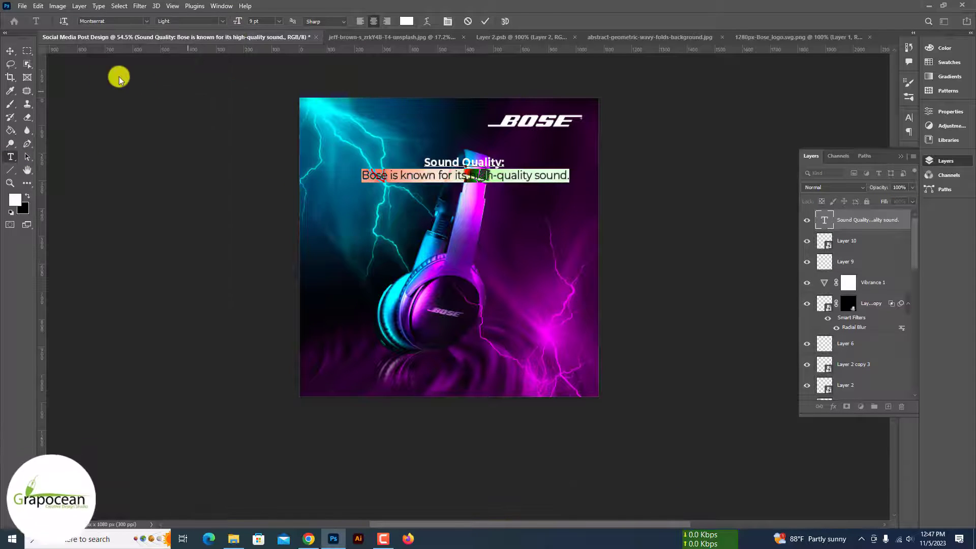
click(9, 52)
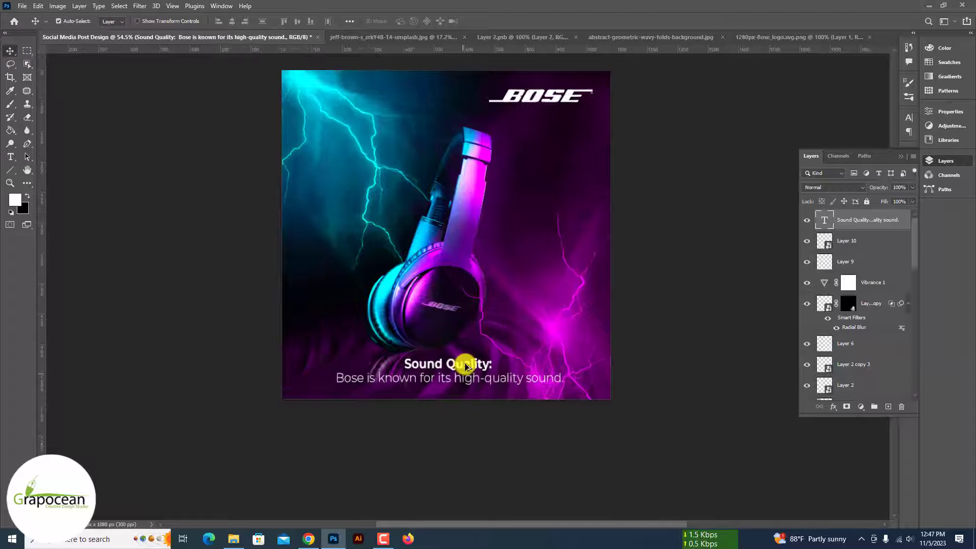
Set the description line to 5 pt with Optical kerning
scroll(466, 366, up, 3)
drag(619, 380, 223, 374)
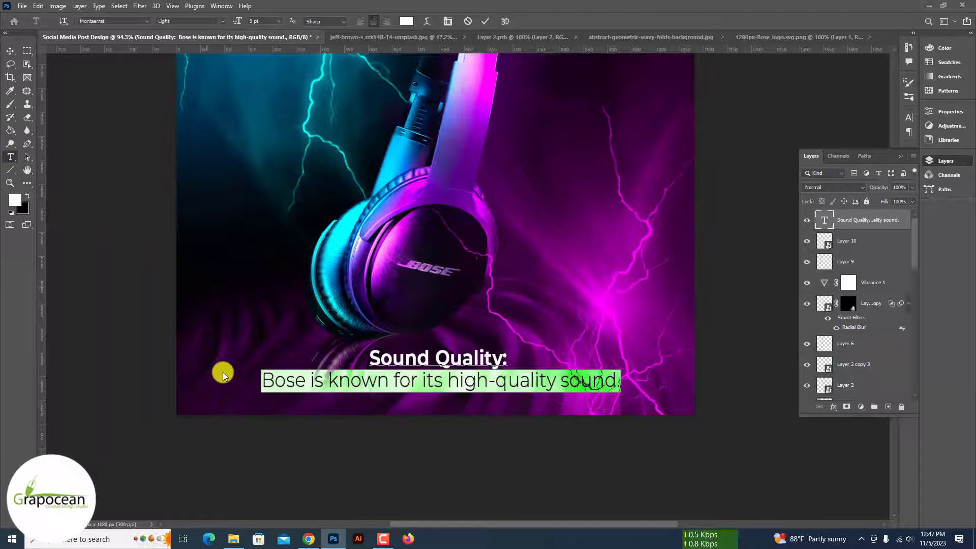
drag(239, 21, 238, 20)
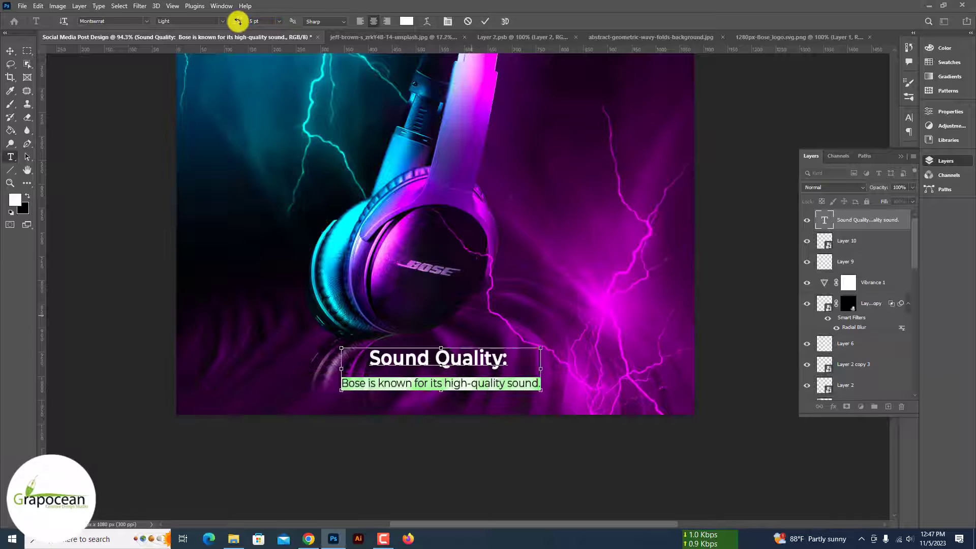
click(899, 156)
click(909, 117)
click(835, 155)
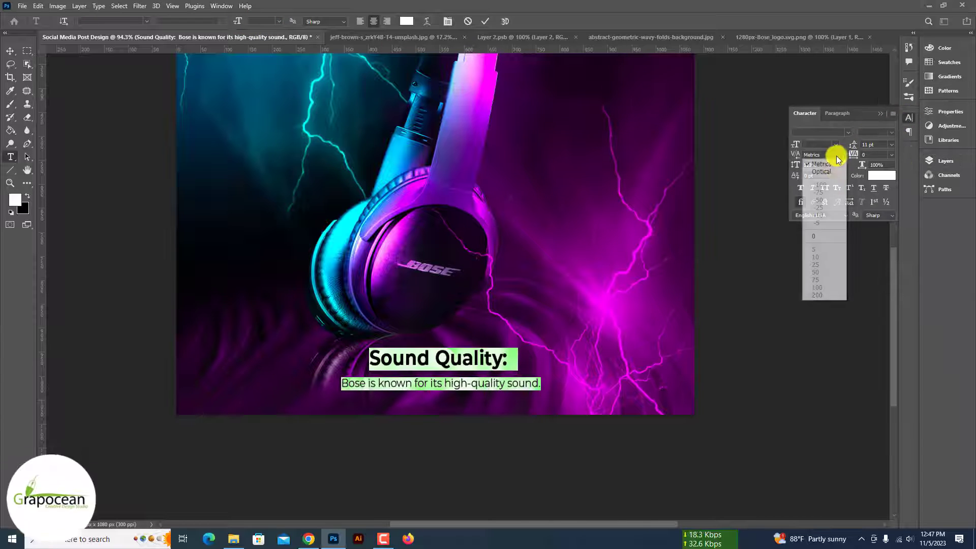
click(832, 175)
click(526, 384)
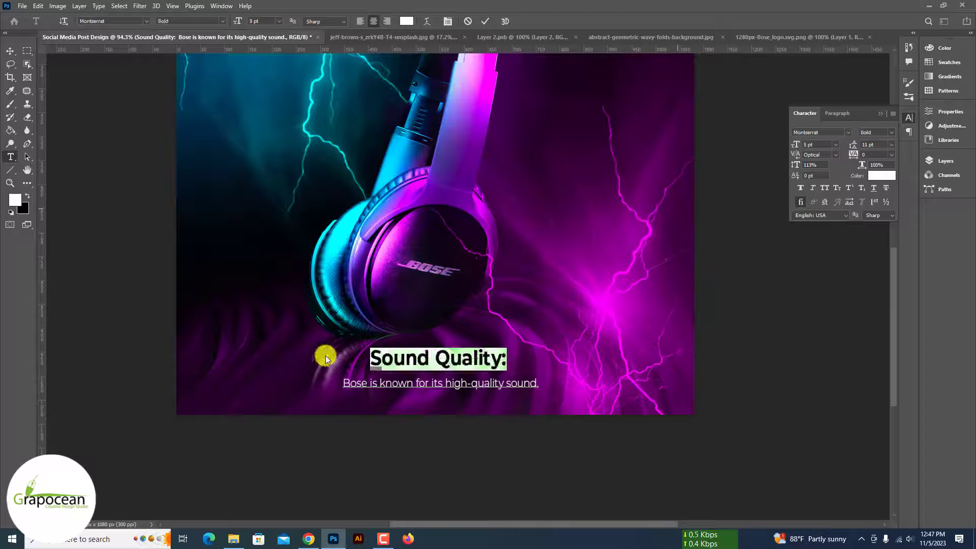
Make the SOUND QUALITY heading all caps and move the block to the top
click(825, 191)
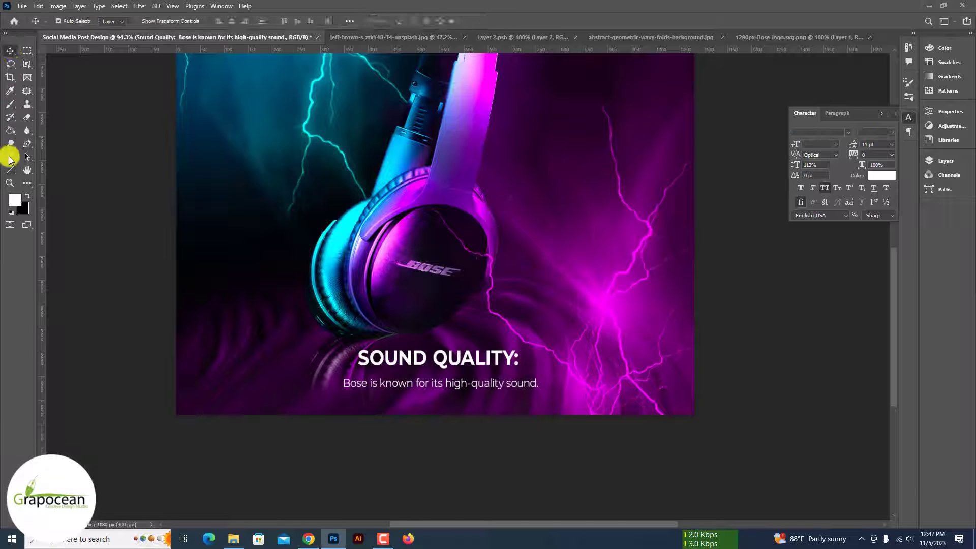
drag(349, 379, 276, 377)
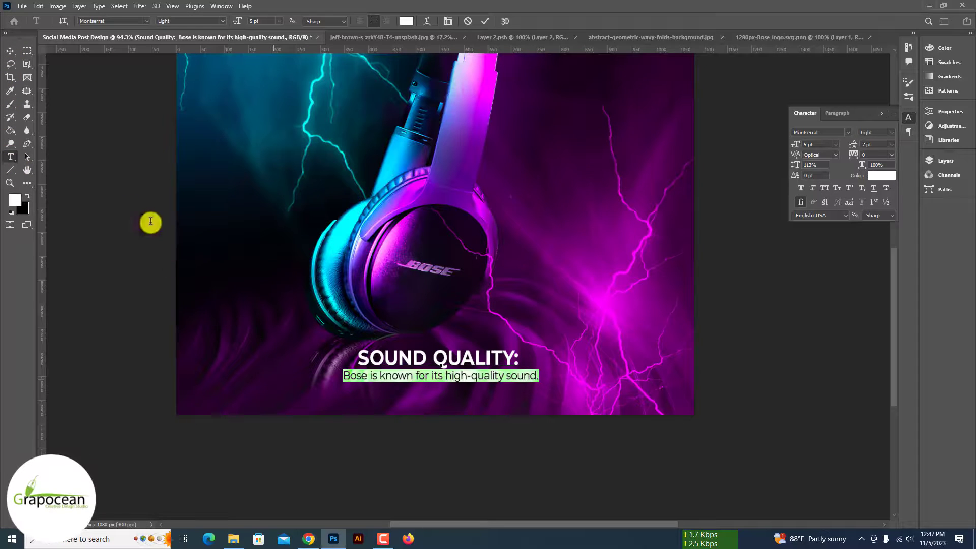
click(8, 49)
key(ctrl+minus)
key(ctrl+minus)
mouse_move(433, 187)
mouse_down()
mouse_move(407, 156)
mouse_move(386, 153)
mouse_up()
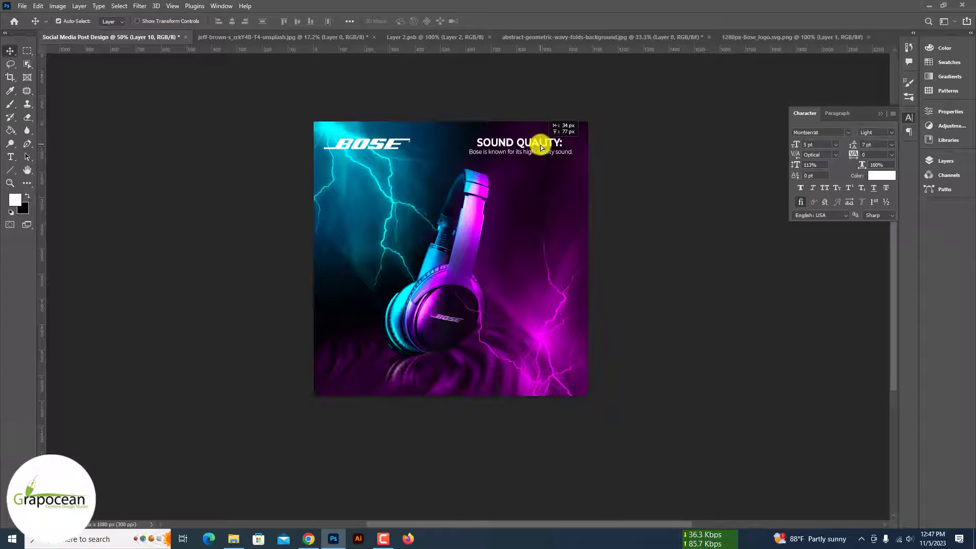
Move the text block to the lower left and left-align the SOUND QUALITY text
drag(545, 148, 400, 375)
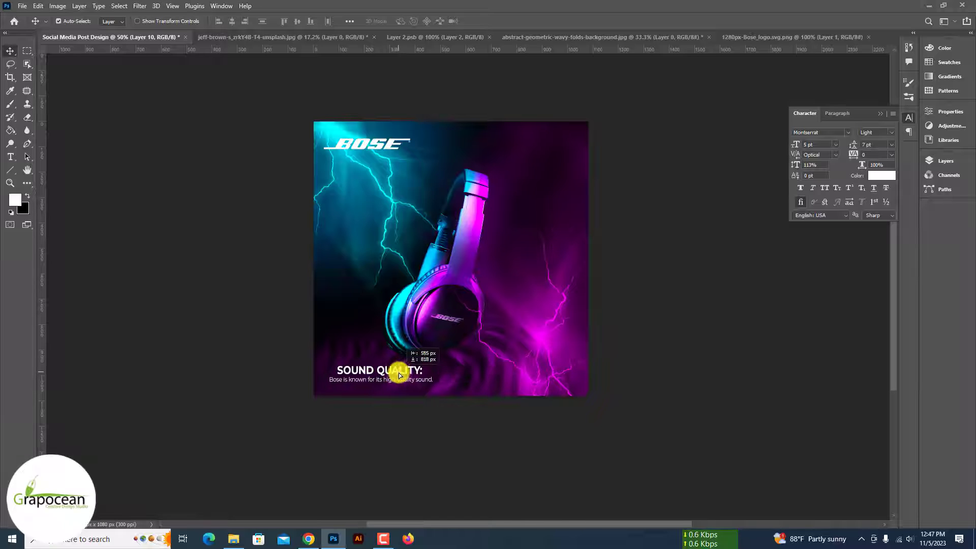
click(10, 157)
key(ctrl+plus)
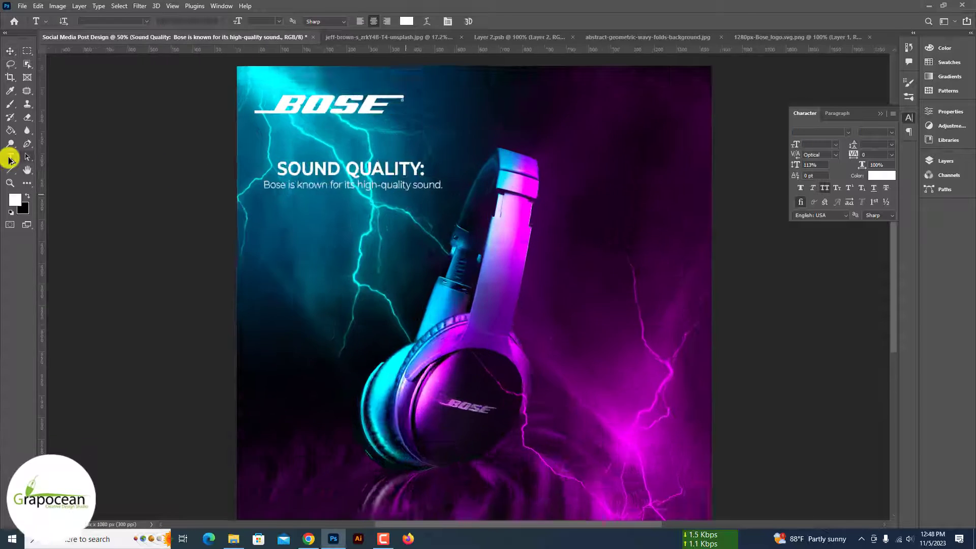
key(ctrl+a)
click(360, 21)
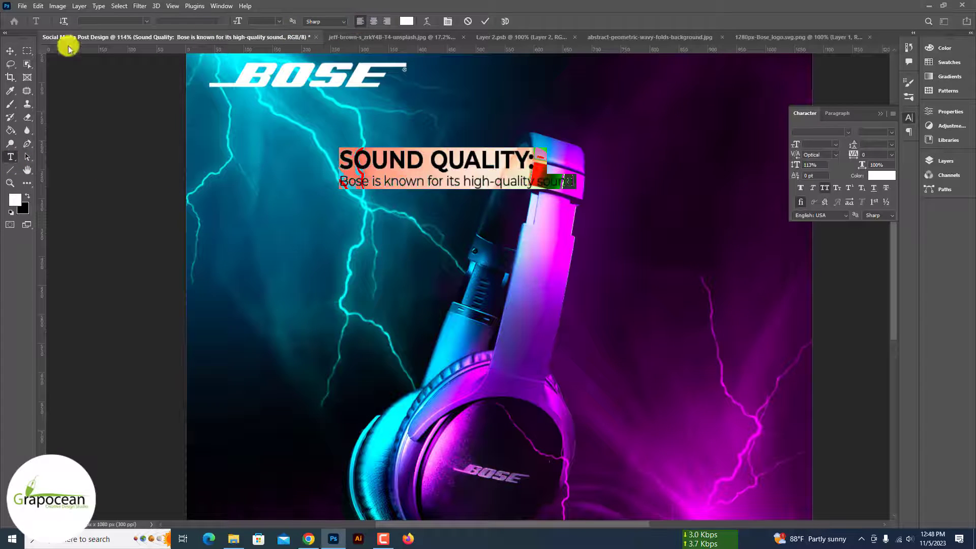
click(10, 51)
Position the SOUND QUALITY block beside the headphones
drag(330, 163, 316, 167)
scroll(316, 167, down, 5)
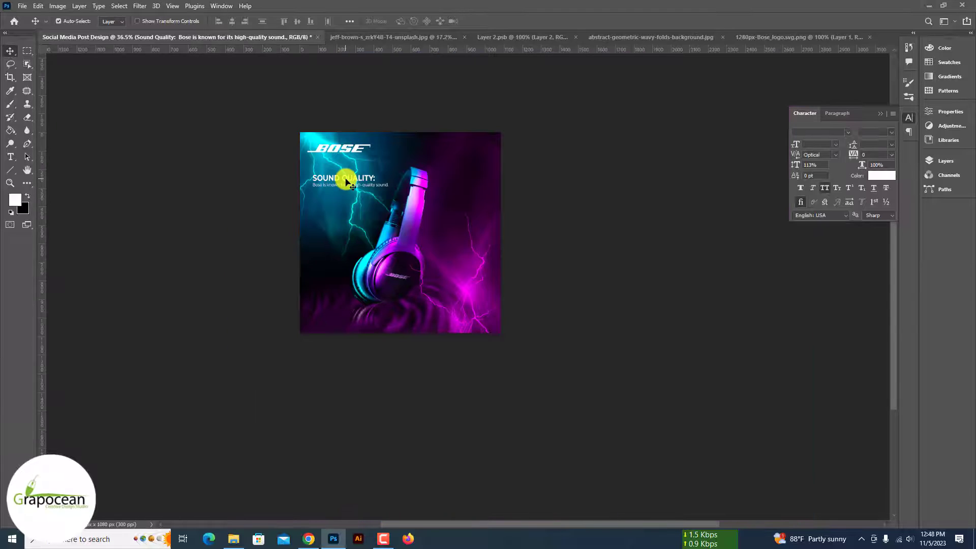
drag(453, 152, 455, 227)
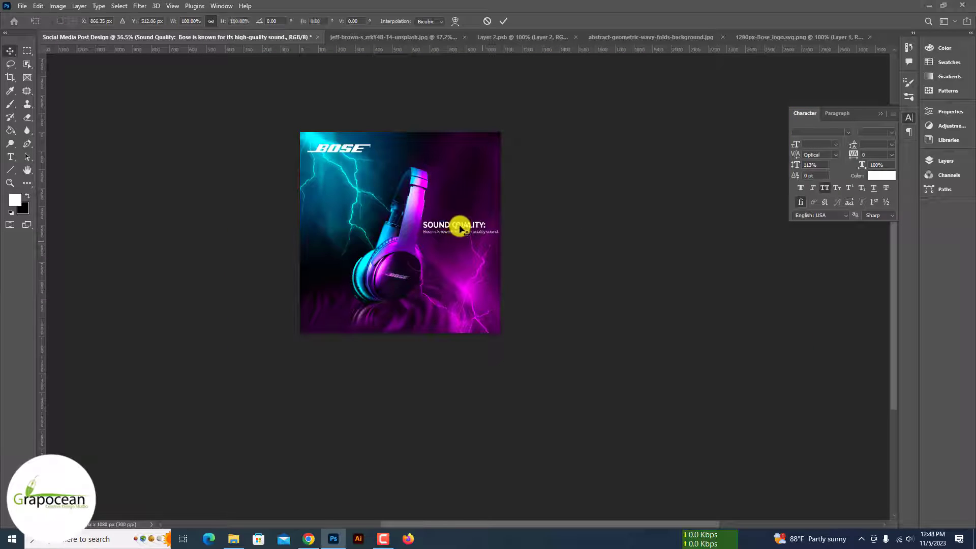
scroll(503, 228, up, 5)
drag(455, 222, 421, 163)
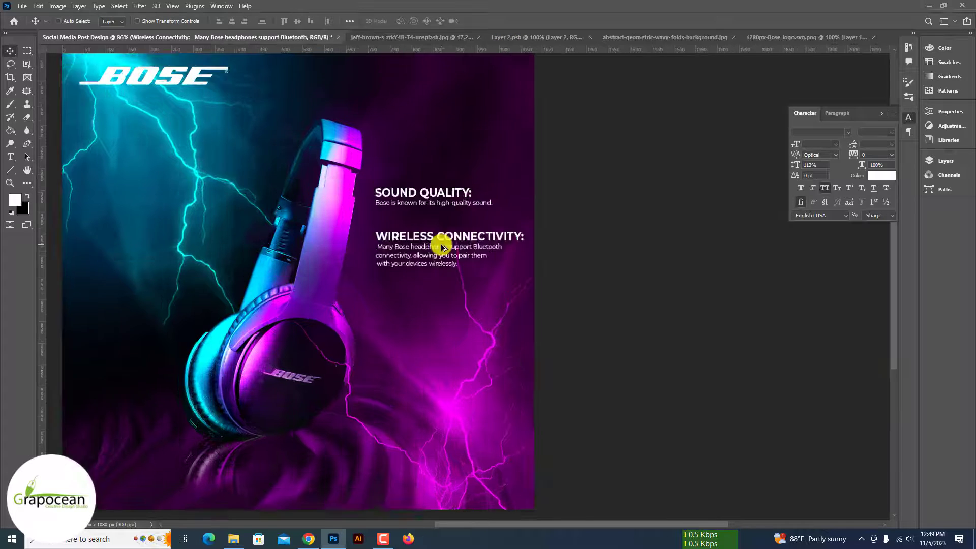
scroll(603, 279, down, 3)
scroll(603, 279, up, 5)
scroll(564, 274, down, 1)
scroll(564, 274, up, 1)
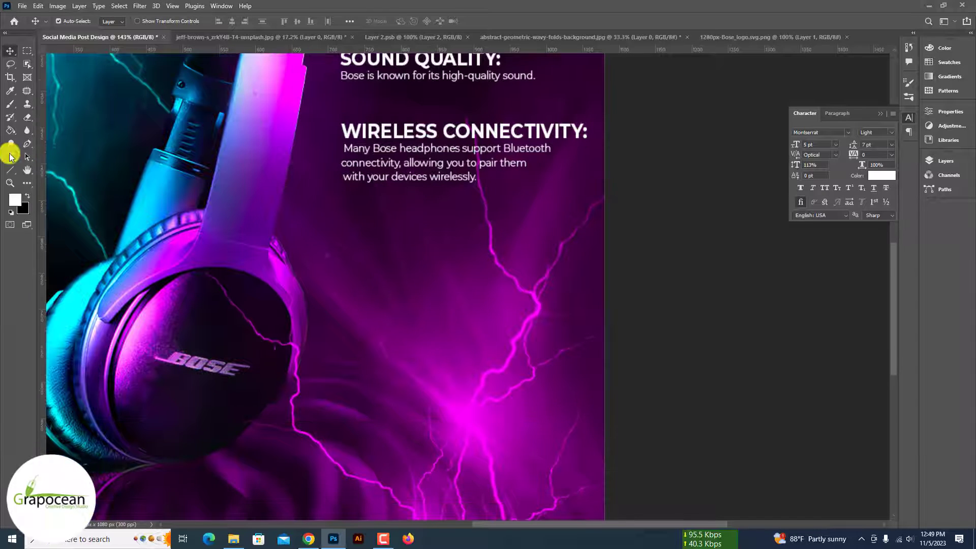
Edit the Bluetooth description paragraph and increase its line spacing
click(11, 157)
scroll(87, 148, up, 1)
click(322, 141)
key(Escape)
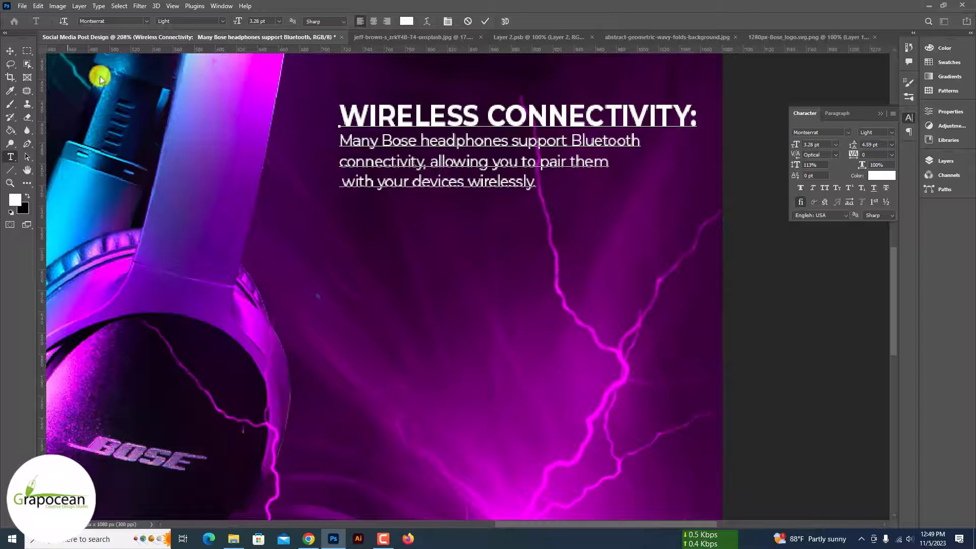
click(11, 51)
scroll(11, 102, down, 3)
click(13, 155)
scroll(497, 189, up, 2)
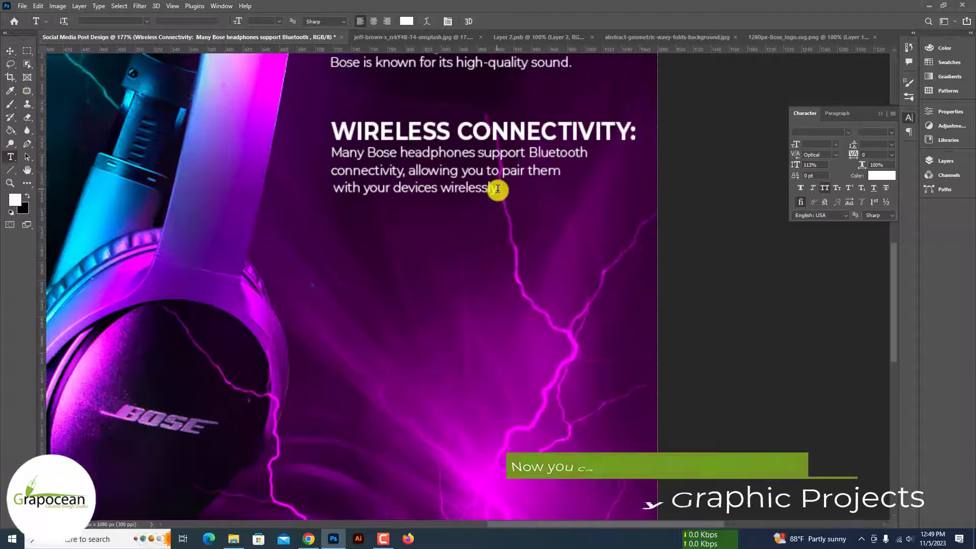
drag(496, 190, 304, 152)
key(alt+Down)
key(alt+Down)
key(alt+Down)
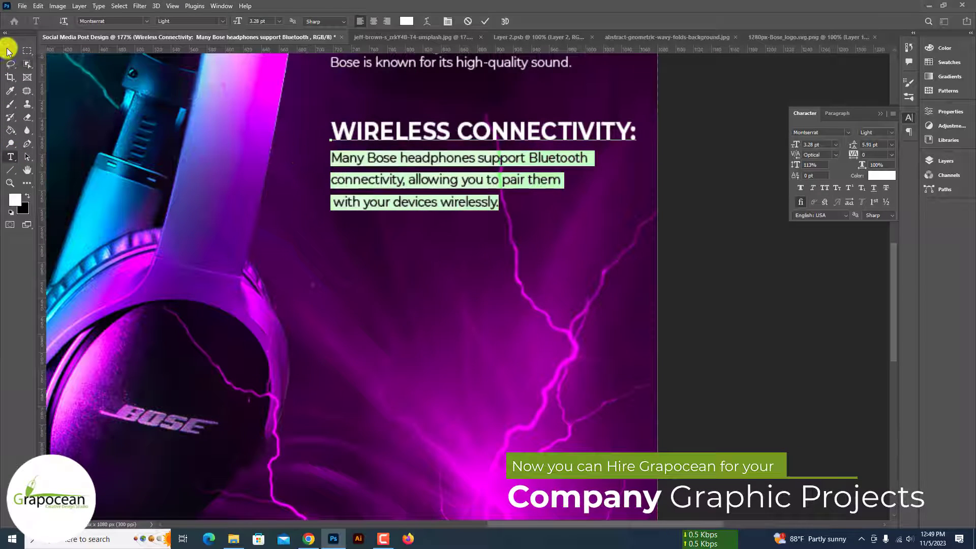
click(9, 51)
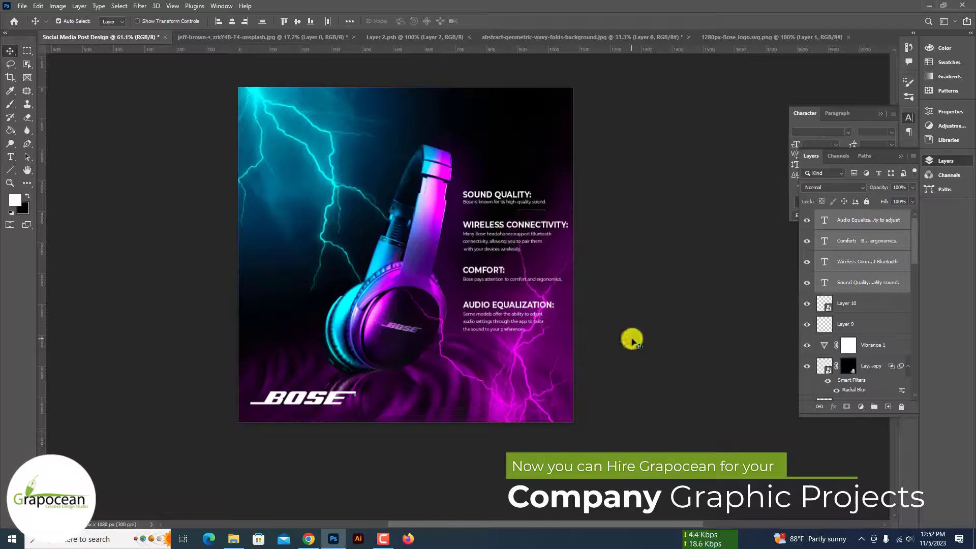
Add a 31 pt headline near the top and set it in BigNoodleTitling
click(10, 156)
click(358, 136)
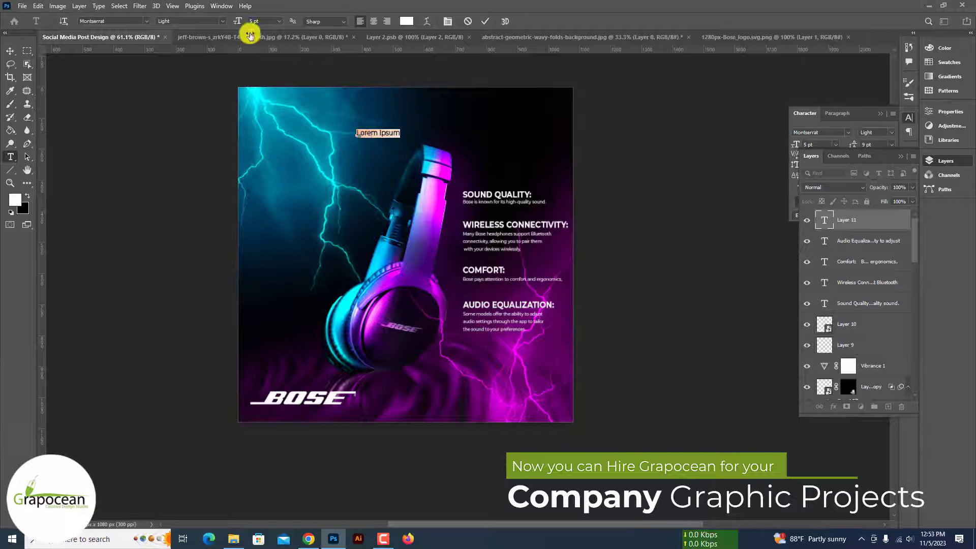
drag(249, 35, 251, 26)
text(Headphone)
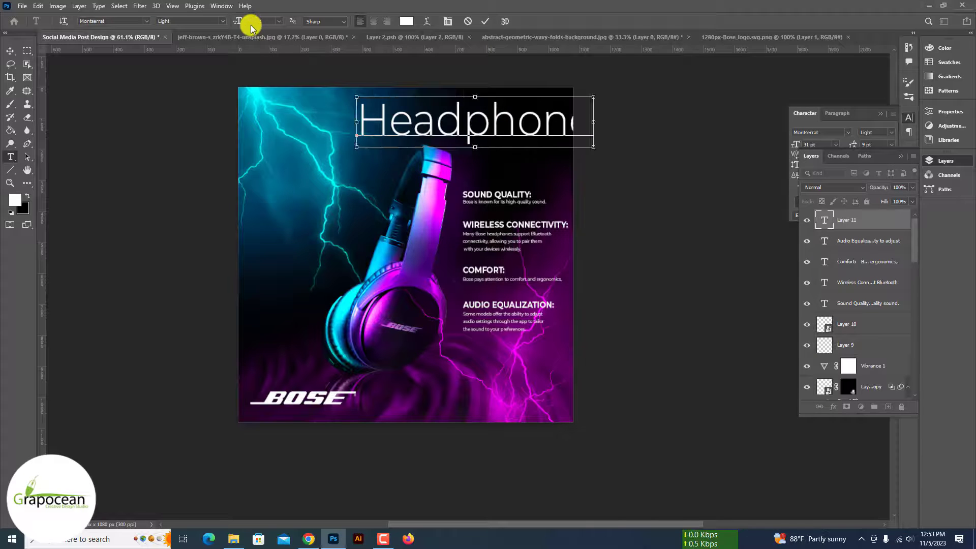
key(ctrl+a)
click(146, 20)
key(Down)
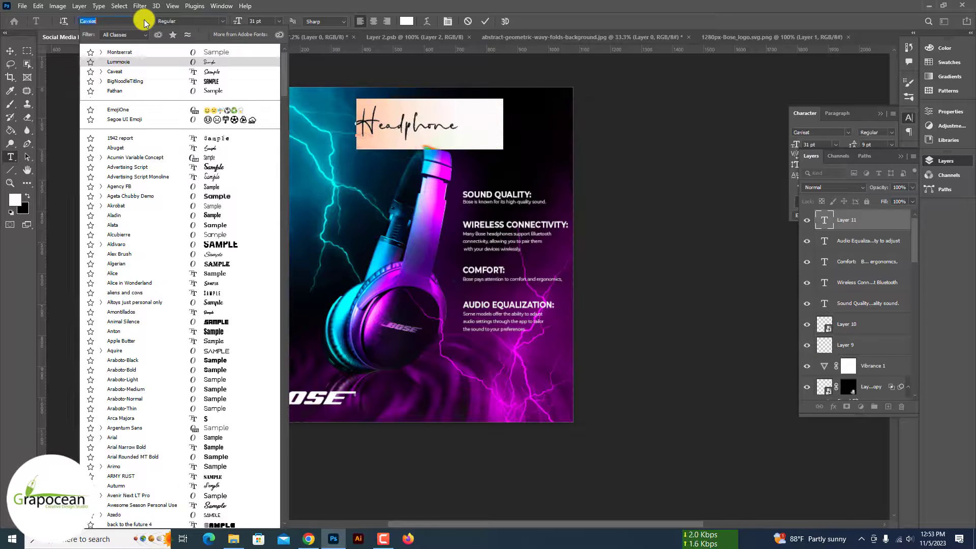
key(Down)
click(173, 80)
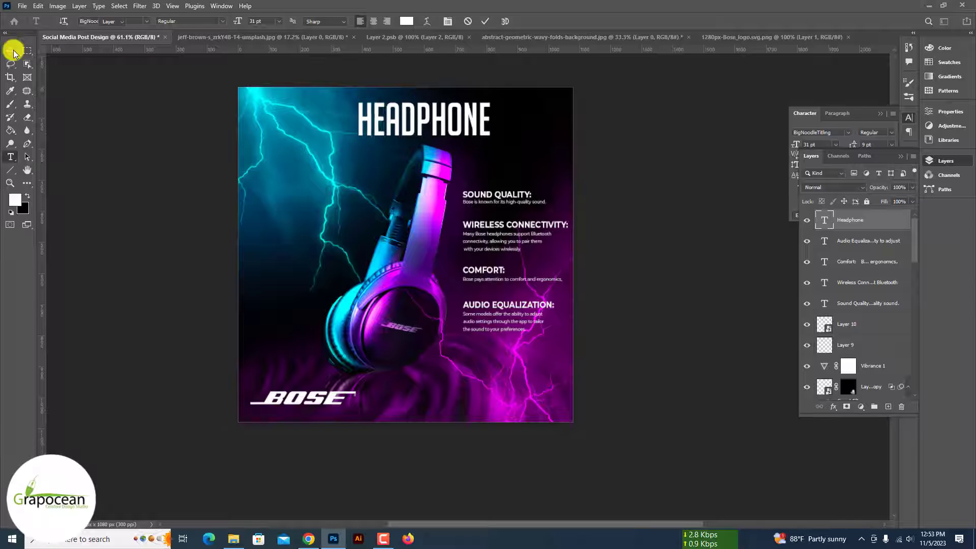
click(10, 51)
Shift the HEADPHONE headline lower and to the right, then reselect its text
mouse_move(406, 127)
mouse_down()
mouse_move(435, 228)
mouse_move(445, 145)
mouse_up()
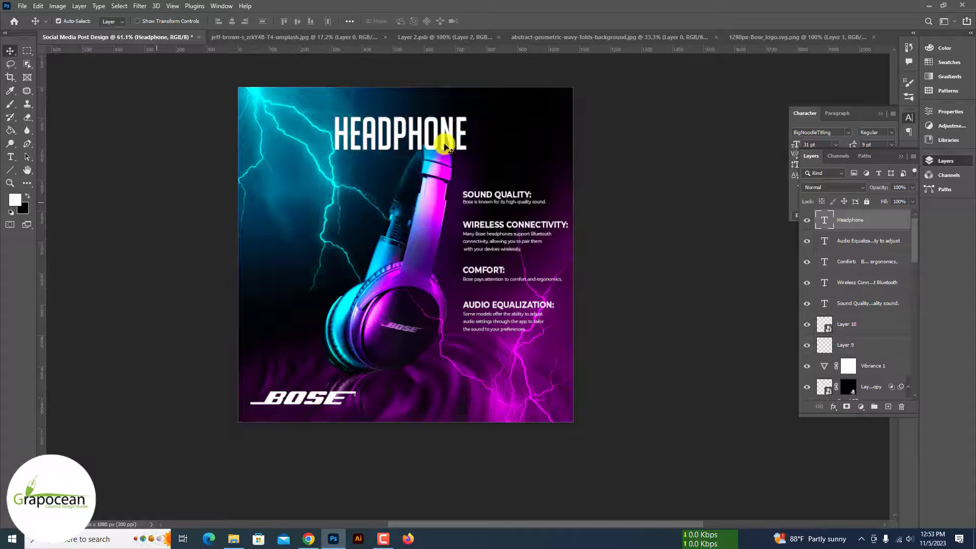
drag(312, 104, 178, 89)
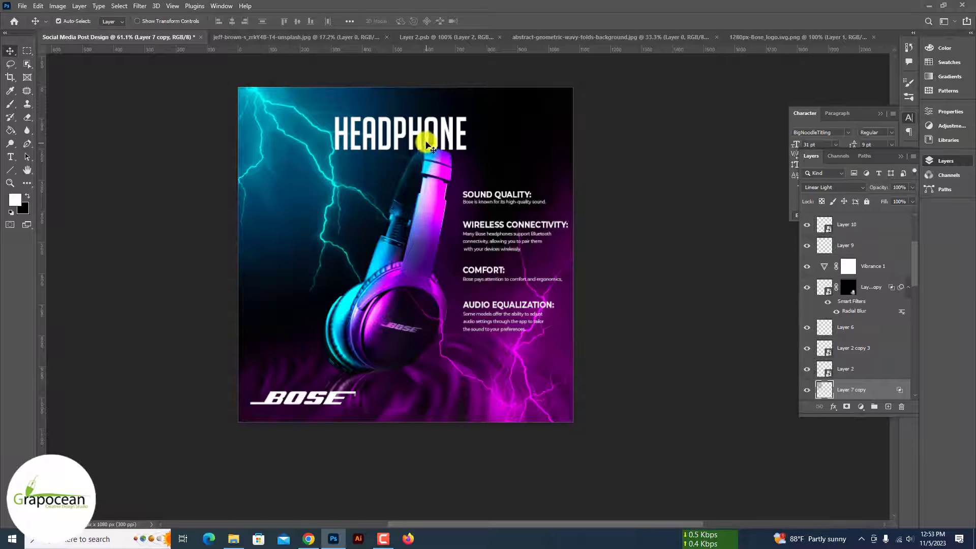
drag(430, 147, 521, 136)
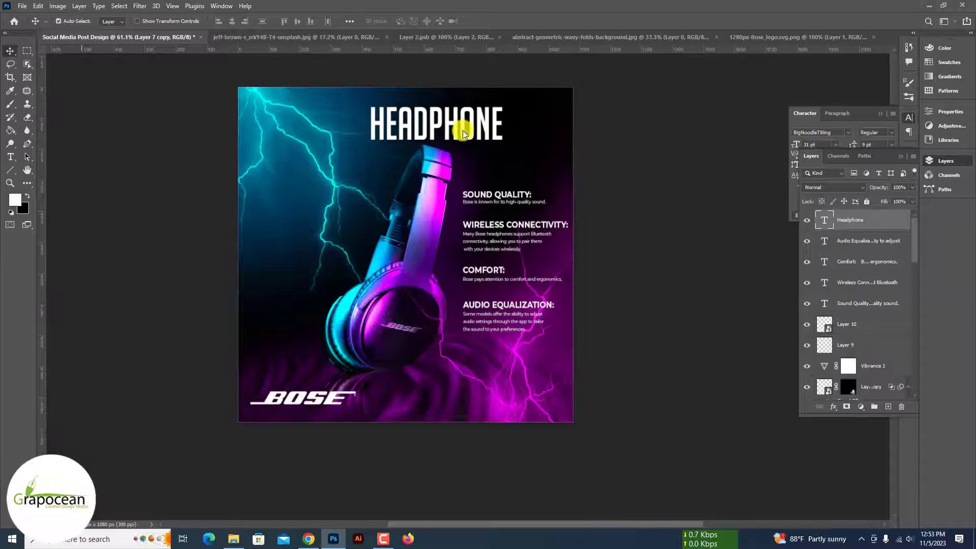
click(24, 159)
double_click(374, 124)
Preview alternative fonts on the headline, filtering the list to sans serif
click(146, 21)
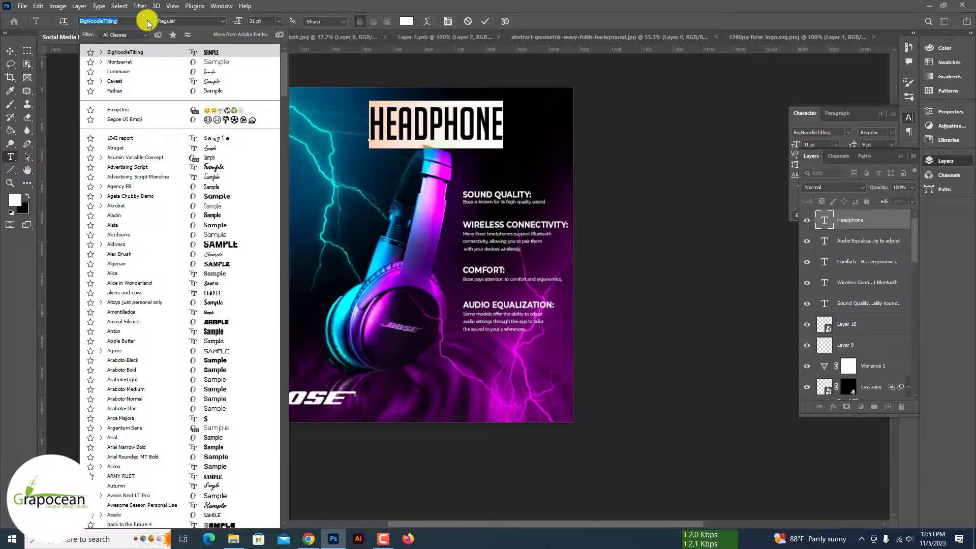
key(Down)
key(Down)
key(Down)
key(Down)
key(Down)
key(Down)
key(Down)
key(Down)
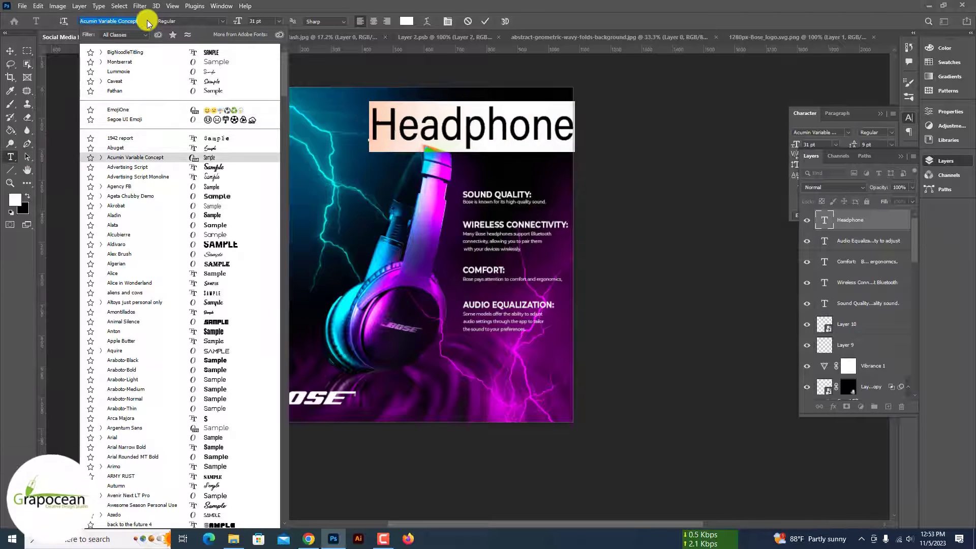
key(Down)
key(Down)
key(Down)
key(Down)
key(Down)
key(Down)
key(Down)
key(Down)
key(Down)
key(Down)
key(Down)
key(Down)
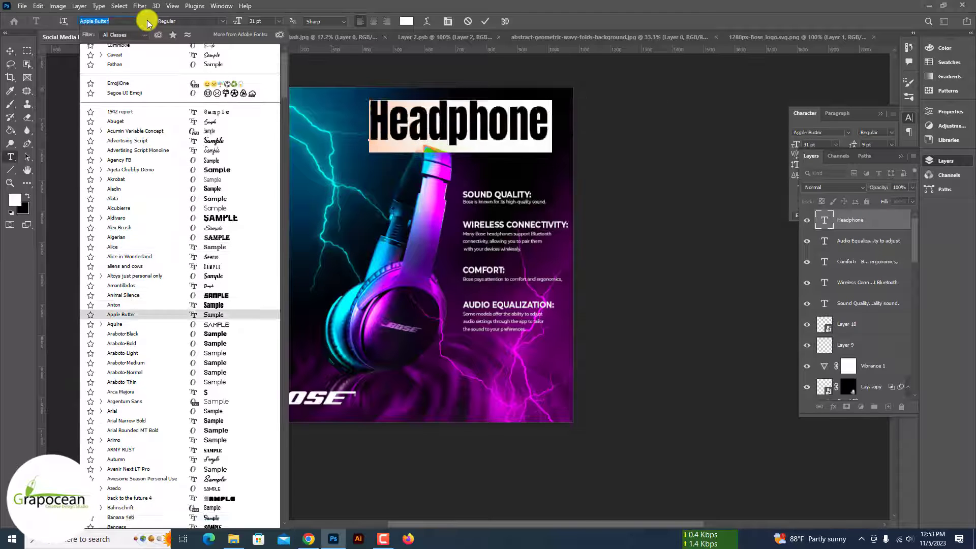
key(Down)
key(Down)
key(Down)
key(Down)
key(Down)
key(Down)
click(127, 35)
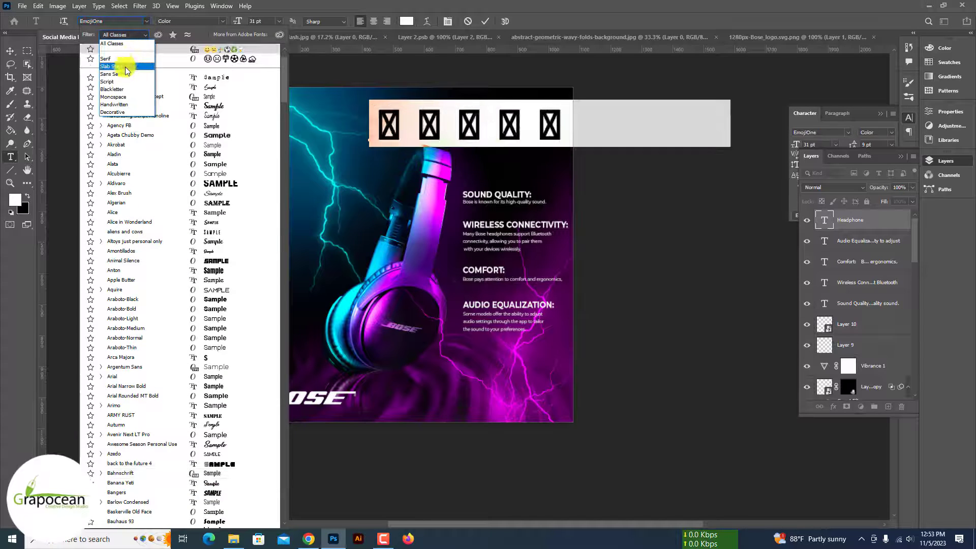
click(125, 68)
key(Down)
key(Down)
key(Down)
key(Down)
key(Down)
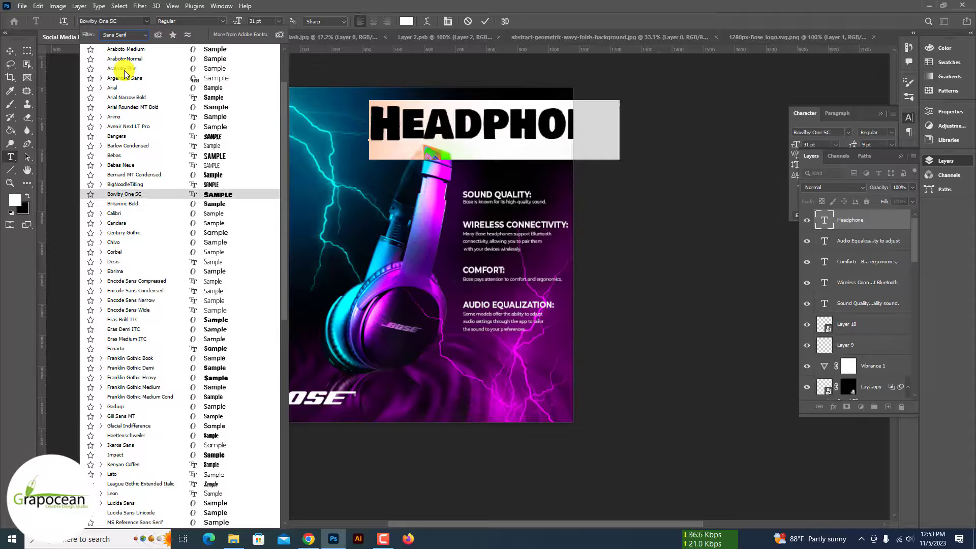
key(Up)
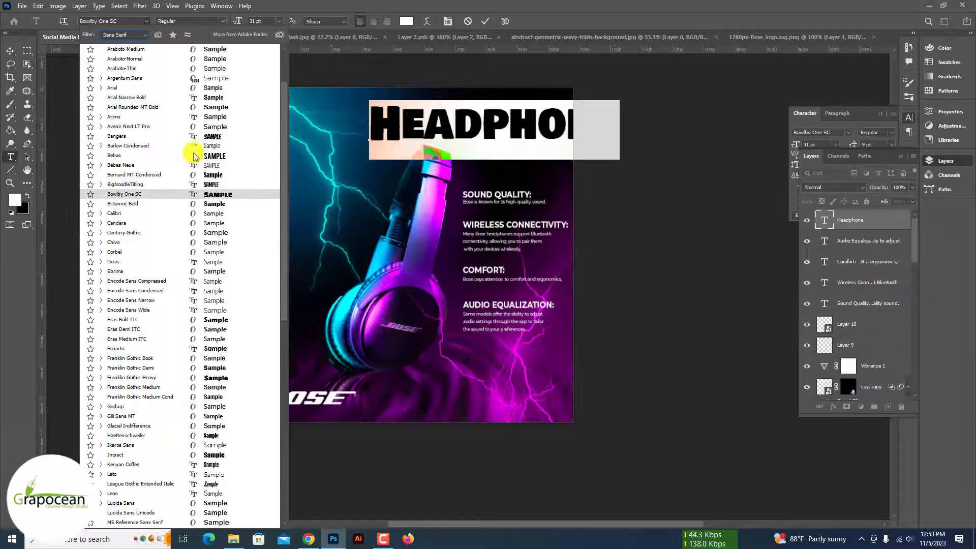
click(218, 185)
Set the headline in Britannic Bold and shift it left to centre it
click(150, 24)
text(Britannic Bold)
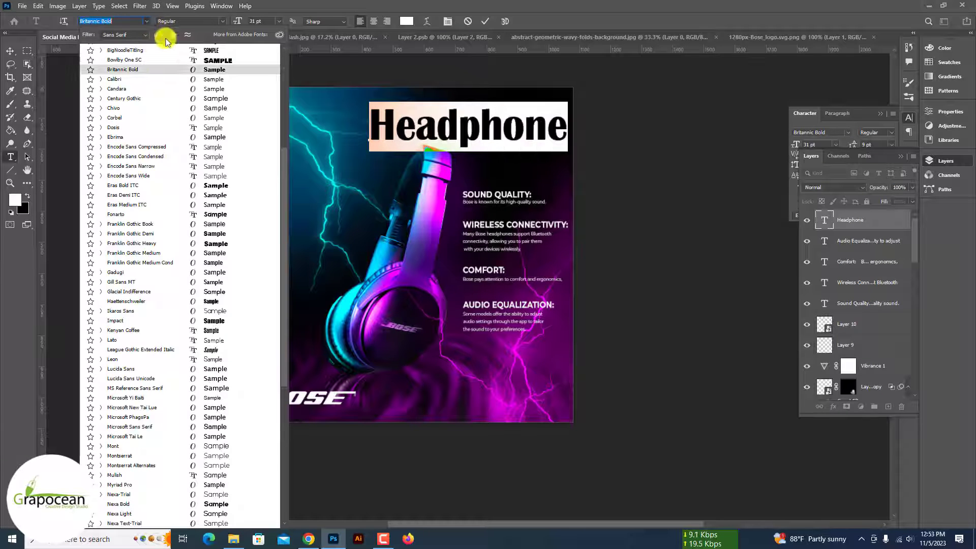
key(Return)
click(11, 52)
drag(498, 133, 437, 133)
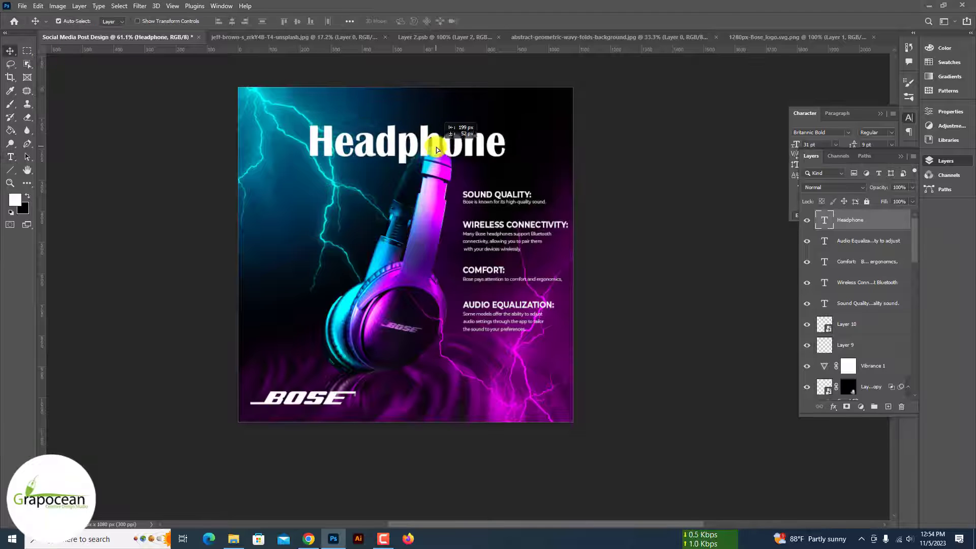
scroll(603, 231, down, 2)
click(255, 188)
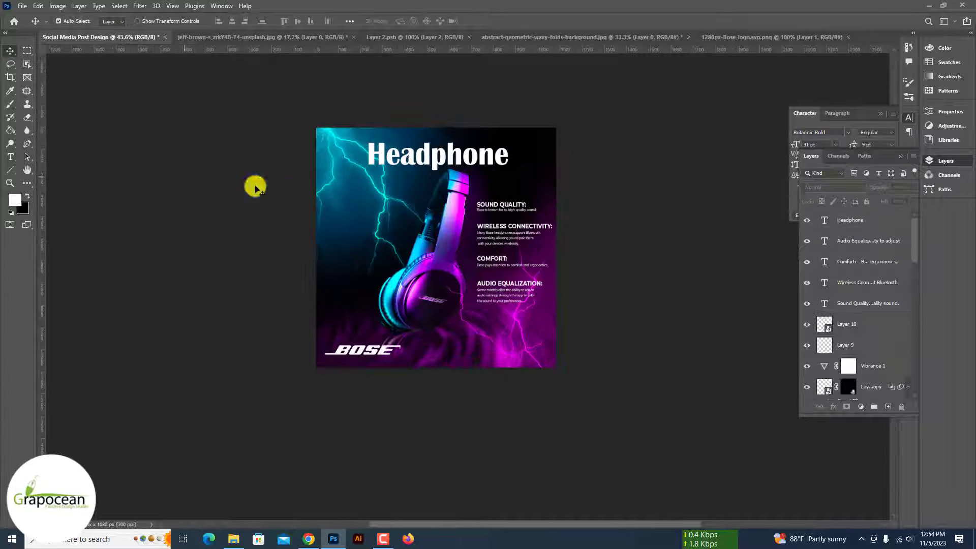
Add 'Post' in Lummoxie at 54 pt and place it above the Headphone headline
click(409, 203)
key(BackSpace)
text(Post)
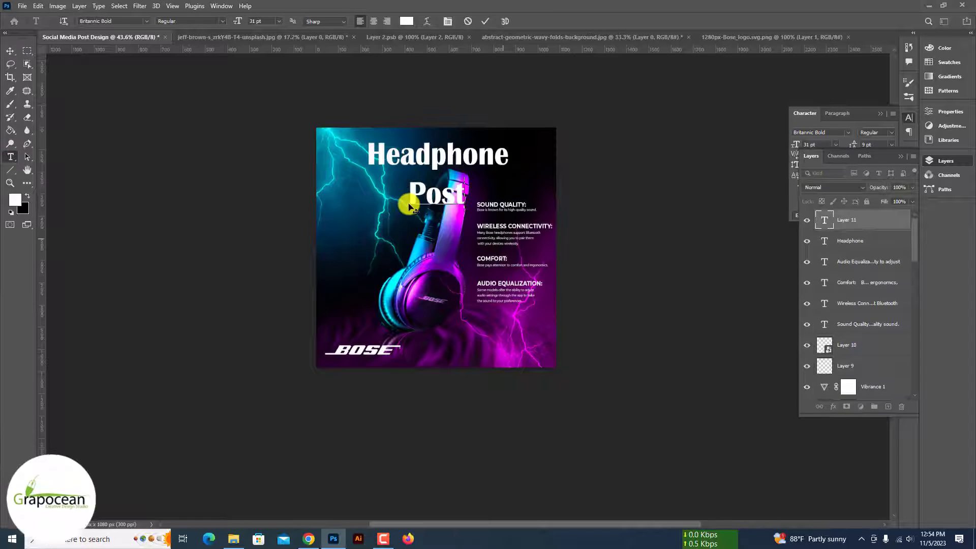
click(148, 24)
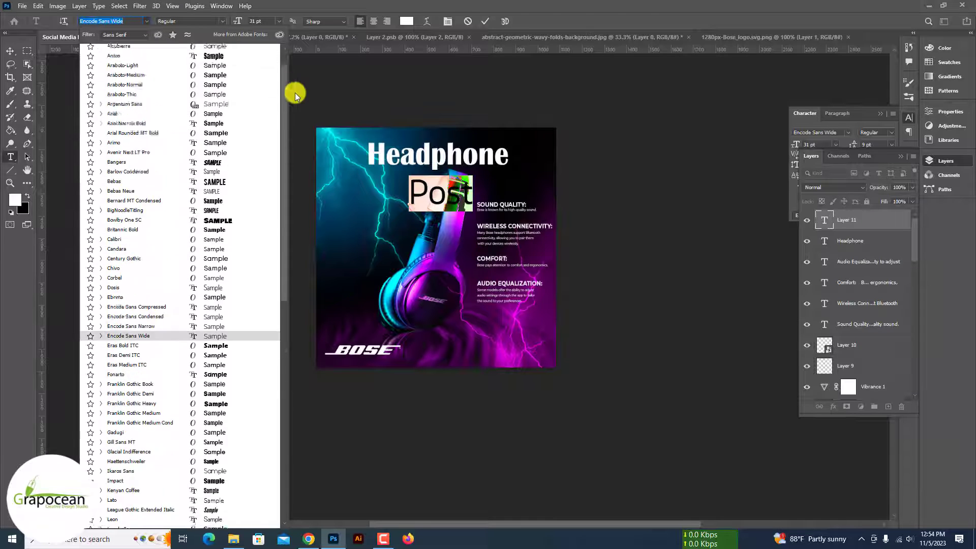
click(207, 82)
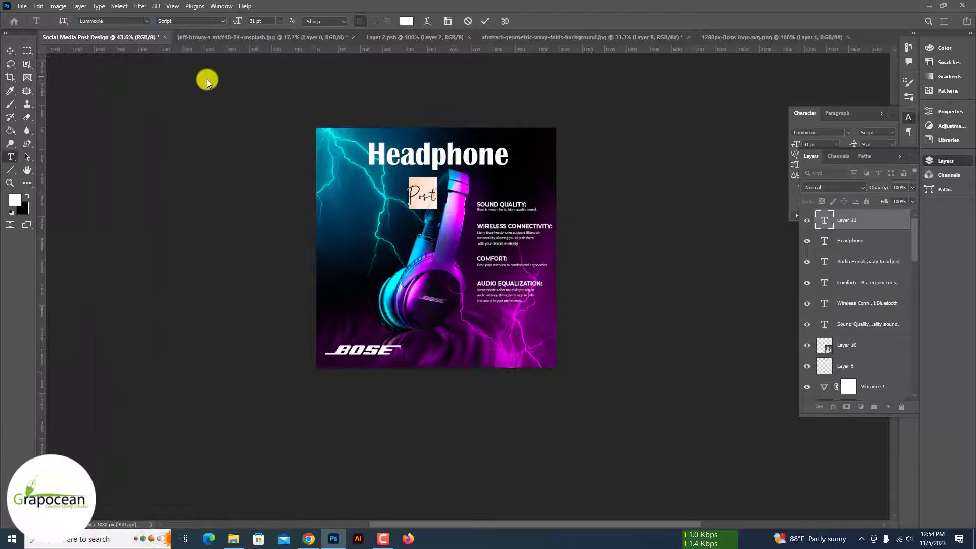
drag(259, 30, 247, 31)
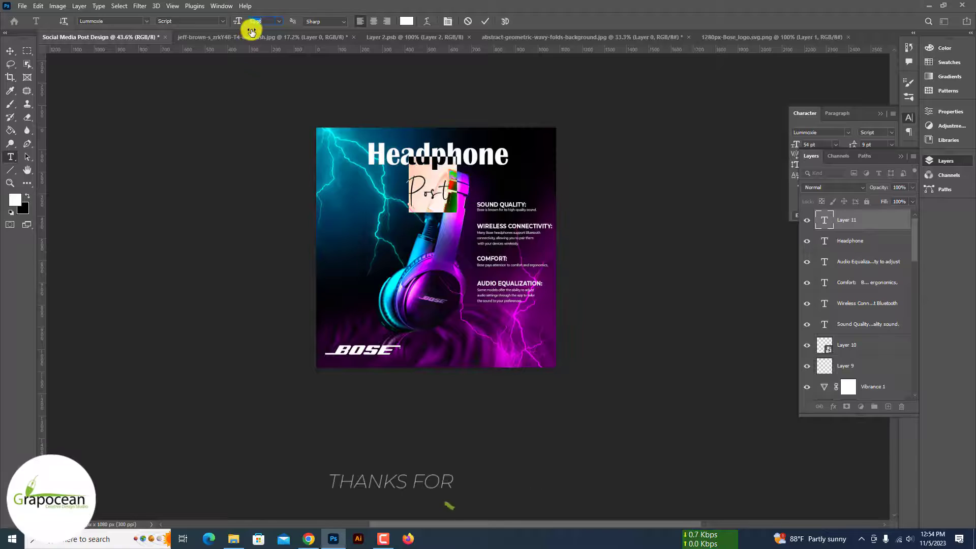
click(10, 51)
key(ctrl+plus)
drag(453, 189, 587, 179)
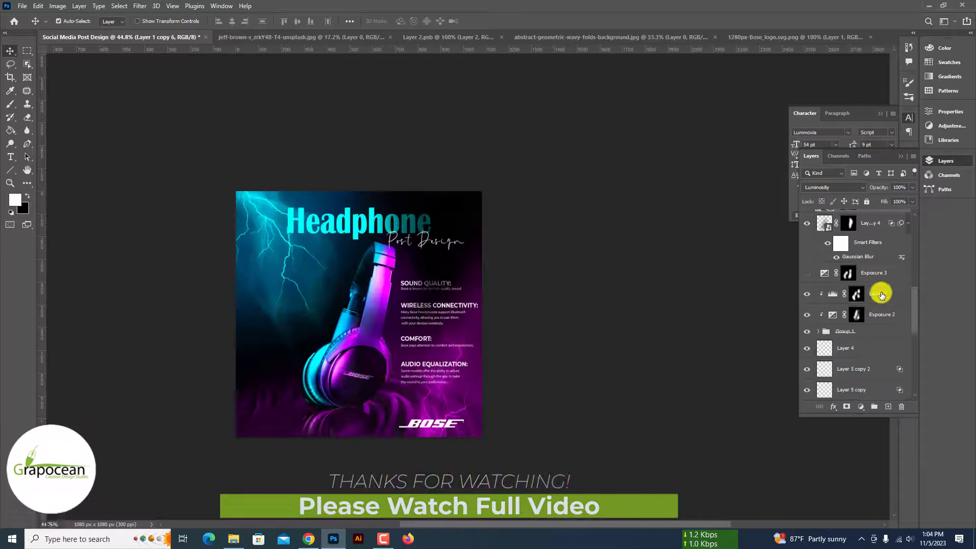
Rotate the headphone image about 11.75° and move it left and down
click(880, 295)
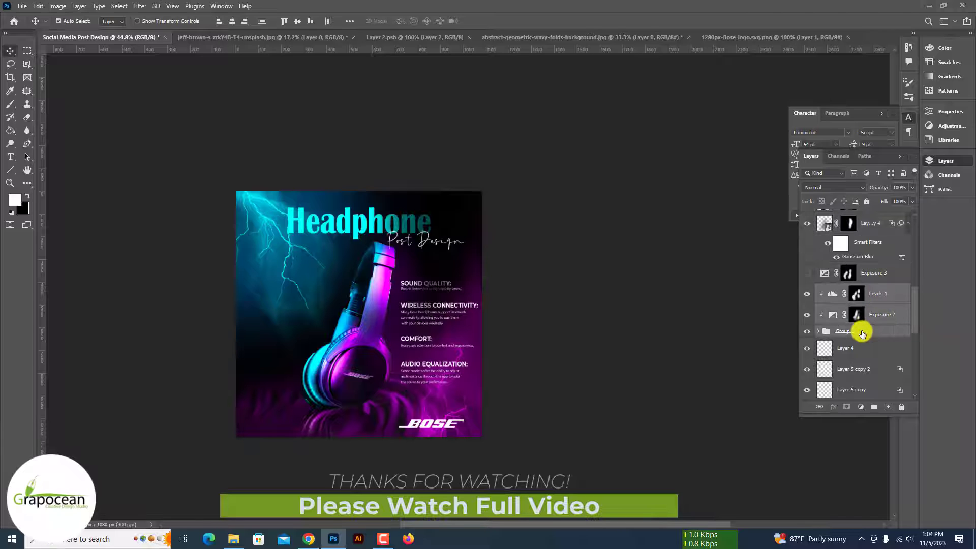
scroll(873, 313, up, 5)
click(873, 313)
key(ctrl+t)
click(485, 209)
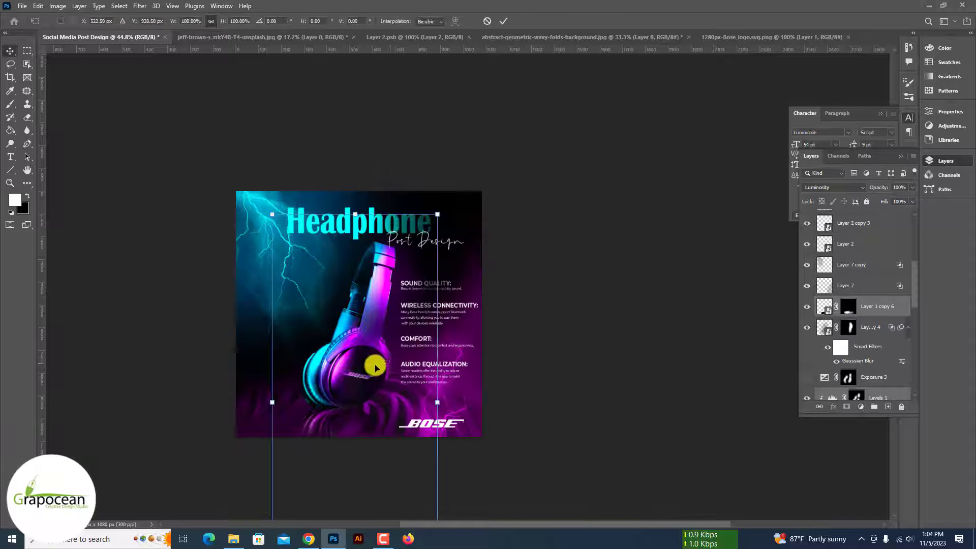
drag(368, 379, 341, 381)
drag(416, 207, 436, 251)
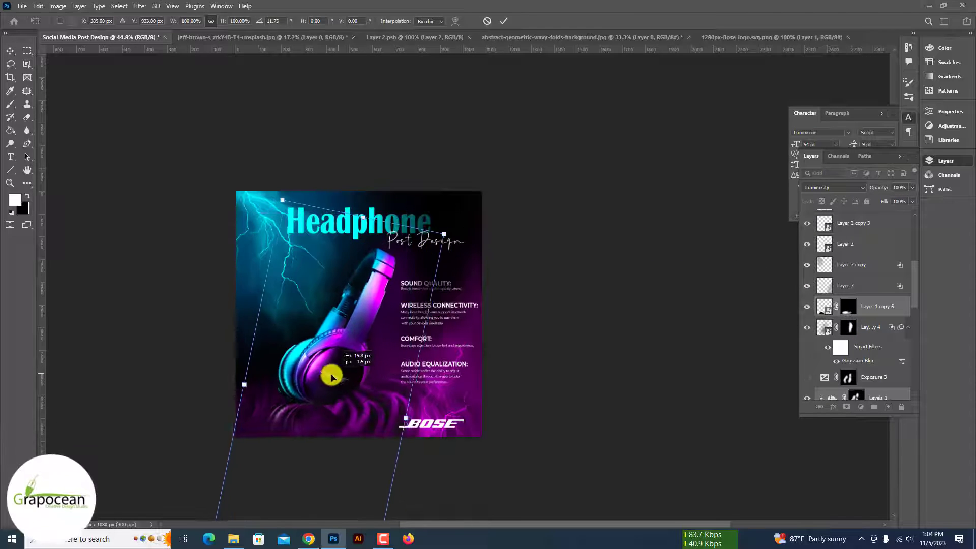
drag(331, 375, 335, 381)
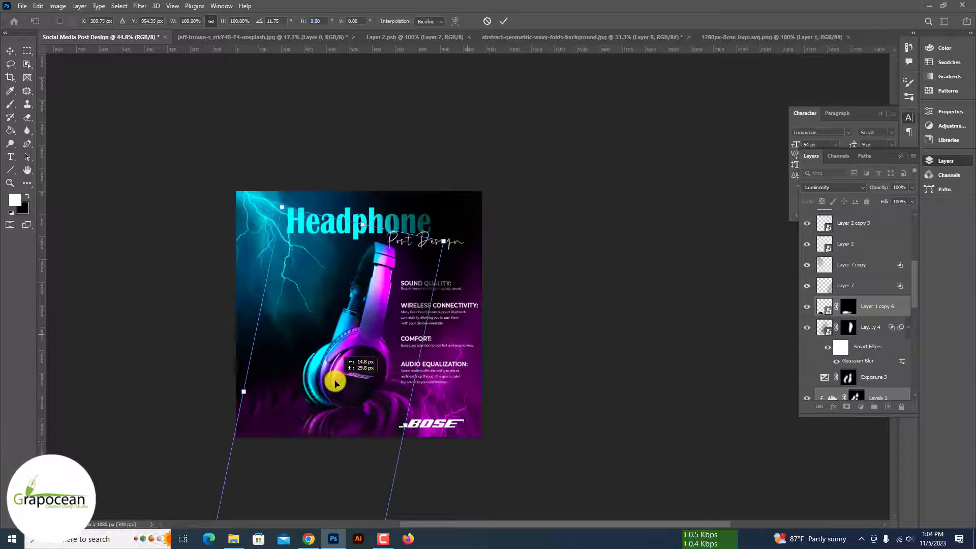
click(506, 20)
key(ctrl+minus)
key(ctrl+minus)
key(ctrl+minus)
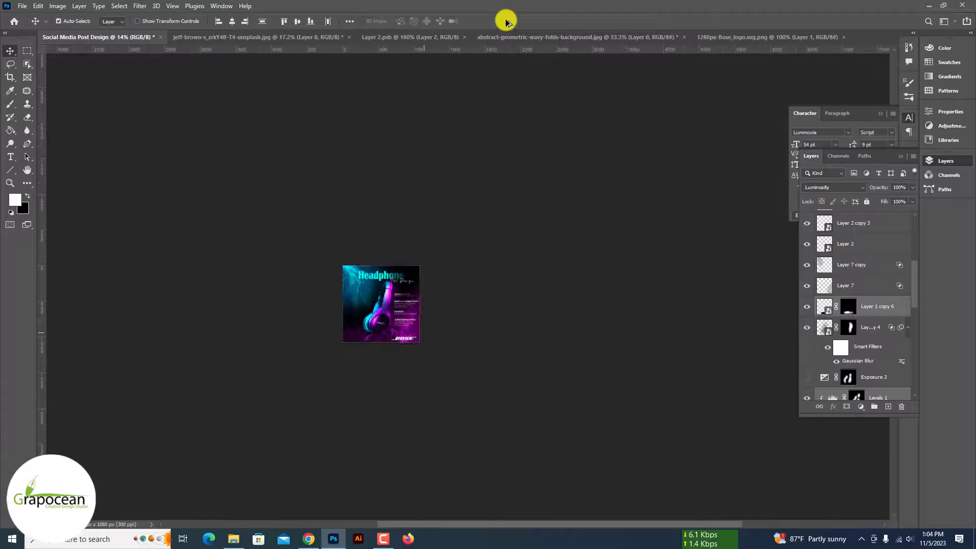
key(ctrl+0)
Move the COMFORT and AUDIO EQUALIZATION blocks into a left column beside the headphone
scroll(356, 153, up, 2)
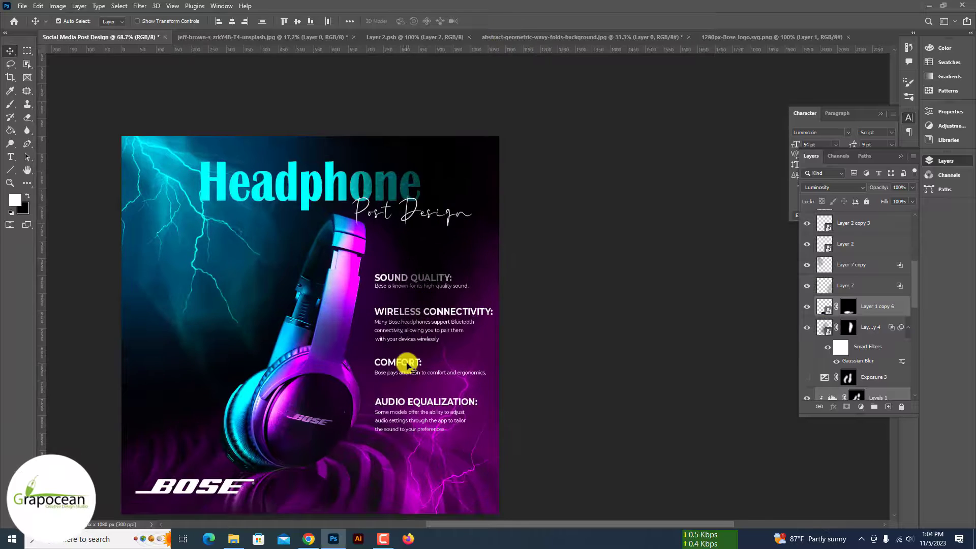
drag(403, 370, 183, 302)
mouse_move(423, 406)
mouse_down()
mouse_move(205, 323)
mouse_move(185, 350)
mouse_up()
scroll(200, 323, up, 2)
drag(179, 290, 176, 305)
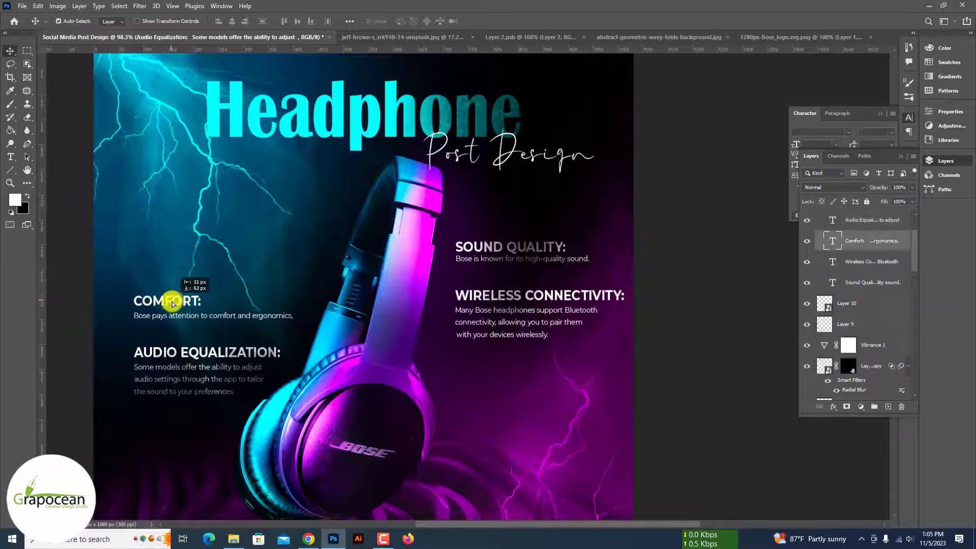
Reposition the WIRELESS CONNECTIVITY and SOUND QUALITY blocks on the right side
scroll(318, 301, down, 3)
scroll(479, 303, up, 3)
drag(483, 300, 475, 304)
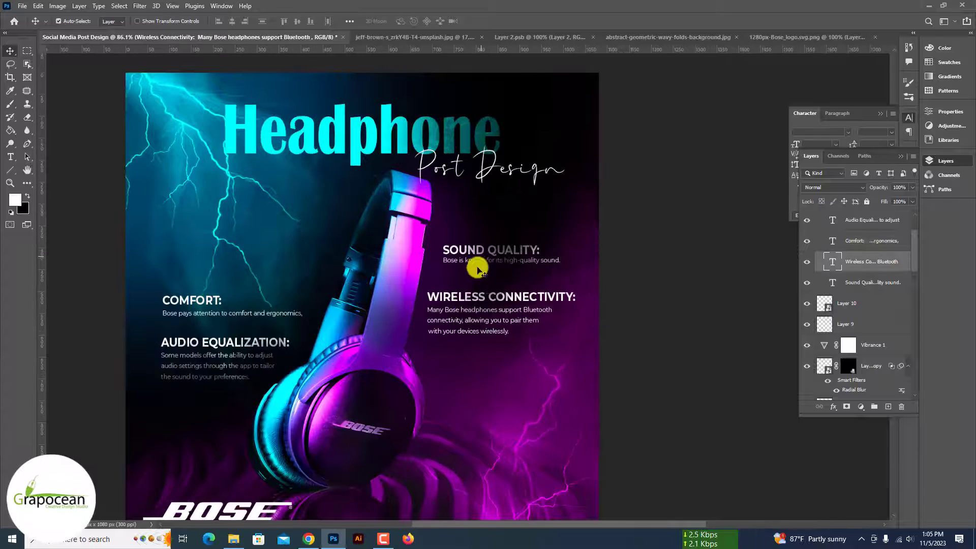
drag(475, 261, 477, 266)
scroll(478, 267, down, 3)
scroll(477, 267, down, 3)
scroll(478, 267, up, 3)
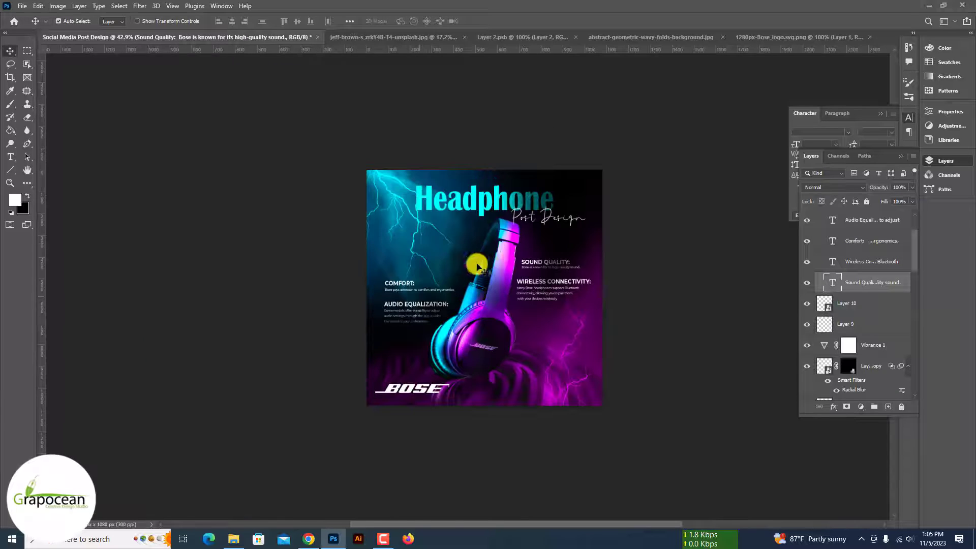
drag(544, 287, 547, 278)
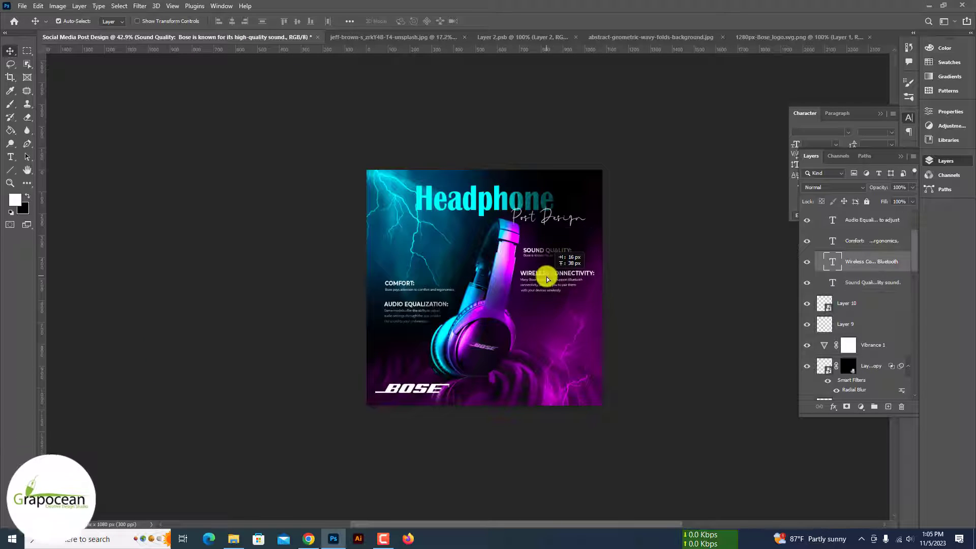
click(630, 334)
Shift the Post Design script left under the headline
scroll(630, 335, down, 2)
scroll(631, 337, up, 2)
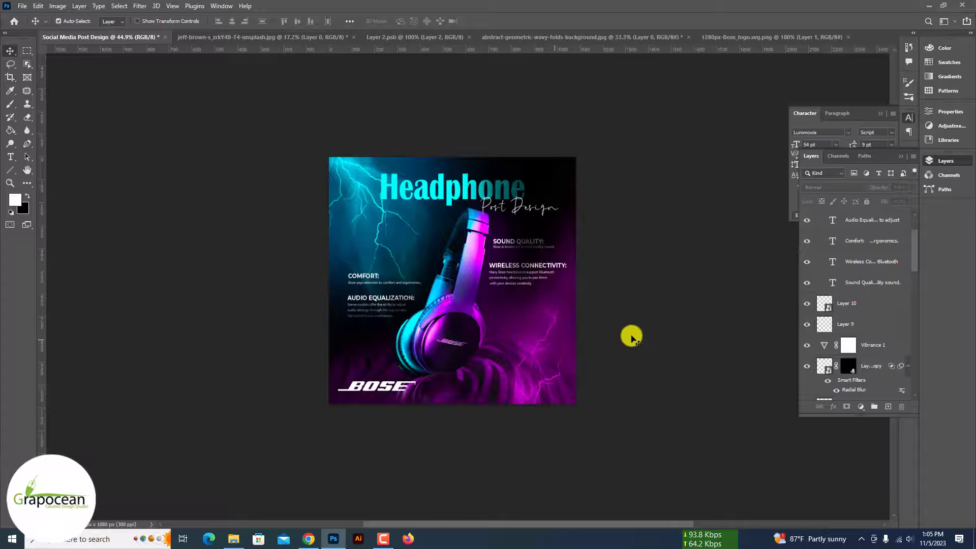
drag(529, 207, 474, 219)
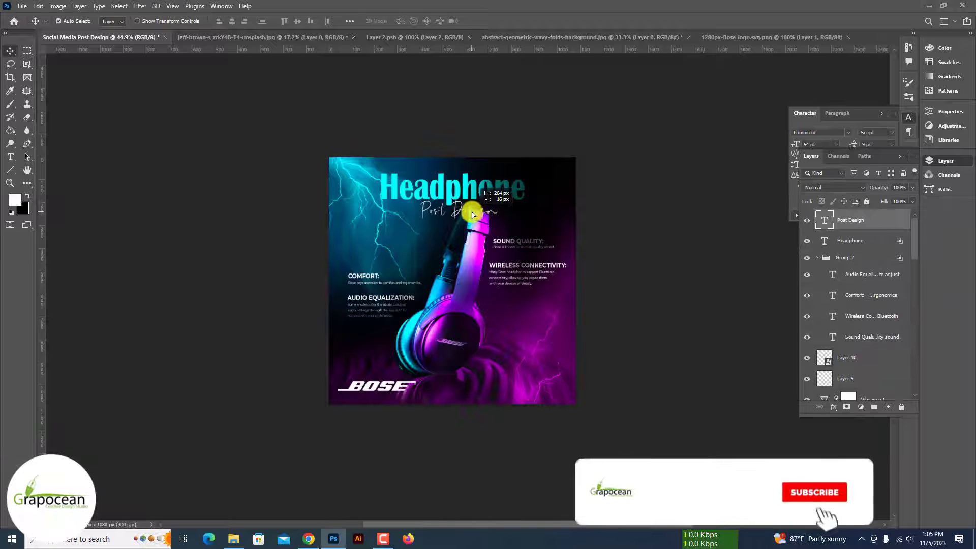
click(658, 328)
Fine-tune the AUDIO EQUALIZATION block and nudge COMFORT slightly down
scroll(658, 327, down, 2)
scroll(660, 329, up, 2)
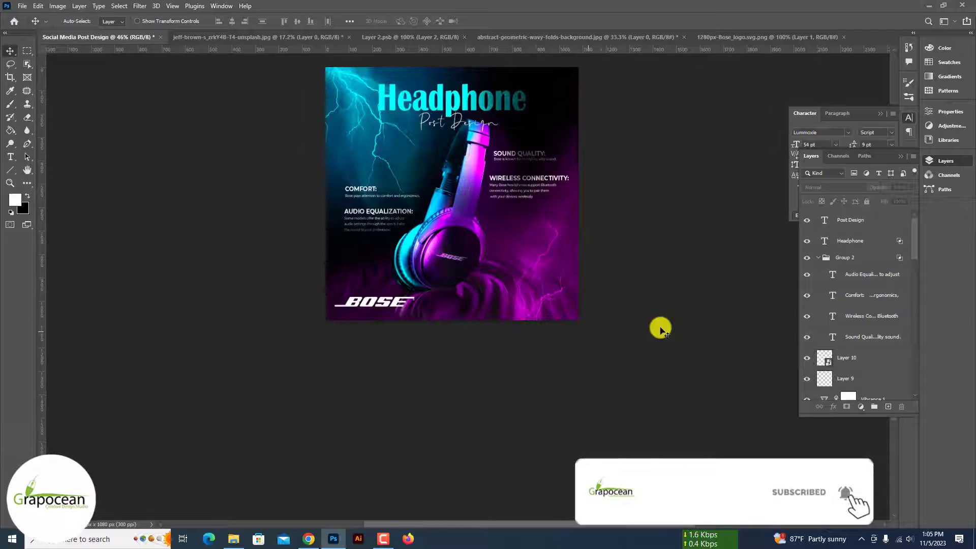
scroll(660, 328, up, 2)
scroll(659, 328, down, 3)
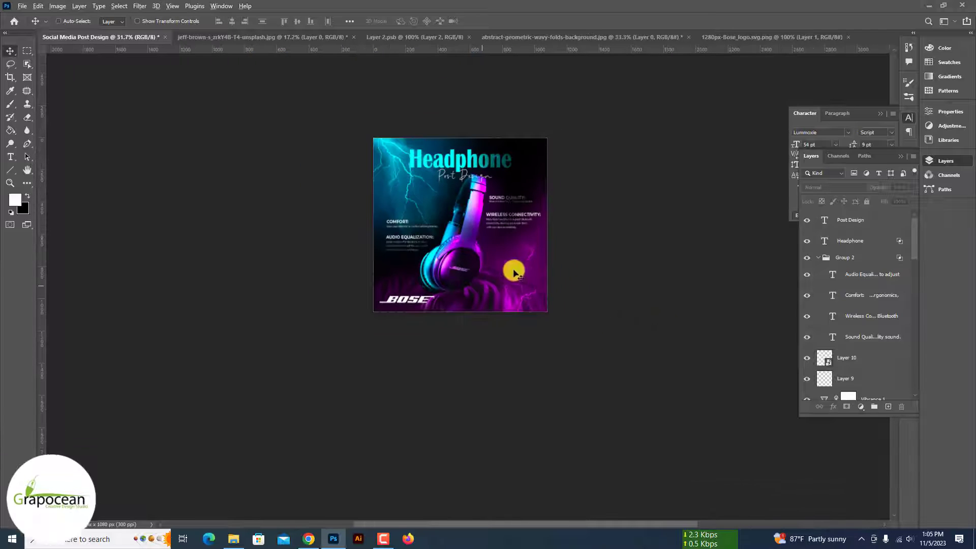
scroll(396, 243, up, 3)
drag(388, 236, 397, 241)
drag(392, 179, 393, 193)
Move the BOSE logo from the lower left to the bottom-right corner
scroll(394, 196, down, 2)
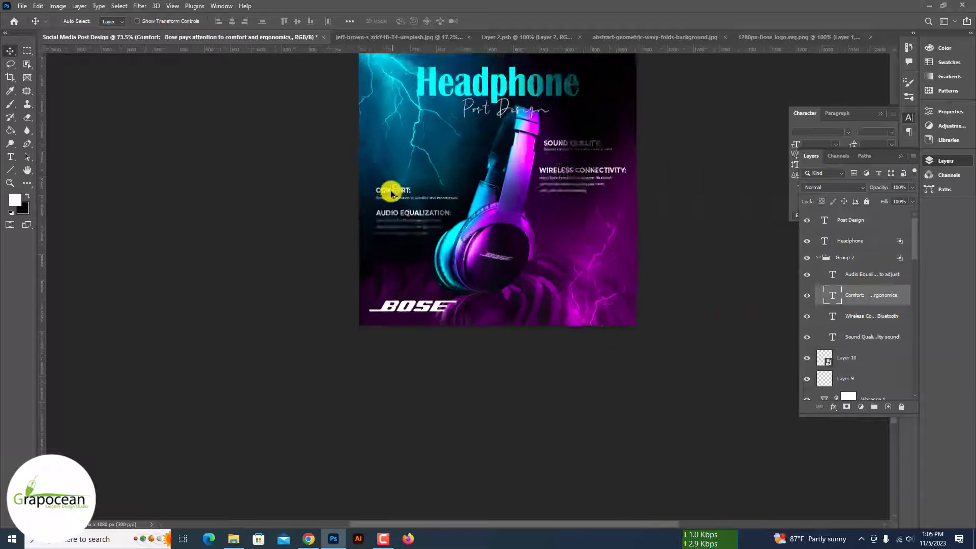
scroll(394, 195, down, 1)
scroll(392, 193, down, 2)
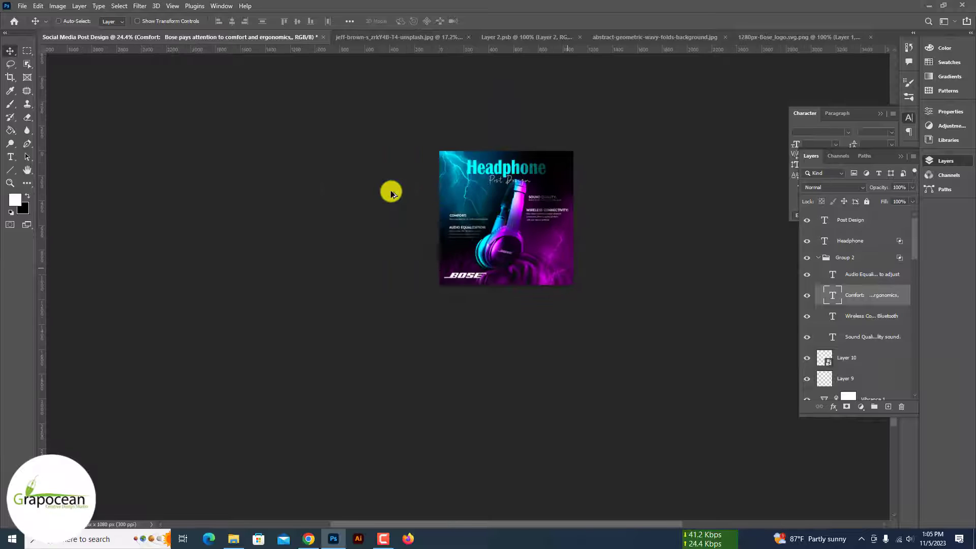
scroll(392, 193, up, 2)
scroll(391, 192, up, 2)
scroll(389, 219, down, 2)
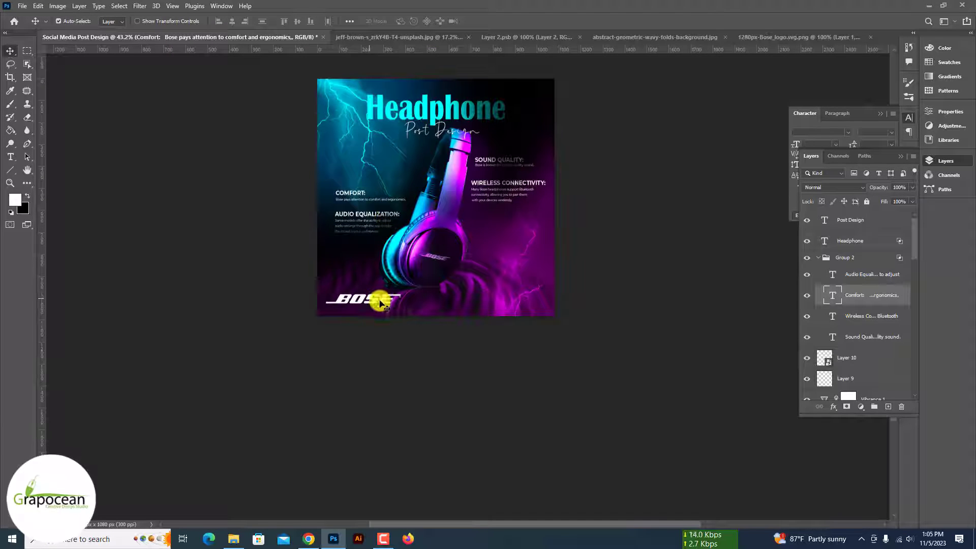
drag(381, 304, 527, 305)
scroll(521, 299, down, 1)
scroll(521, 297, up, 1)
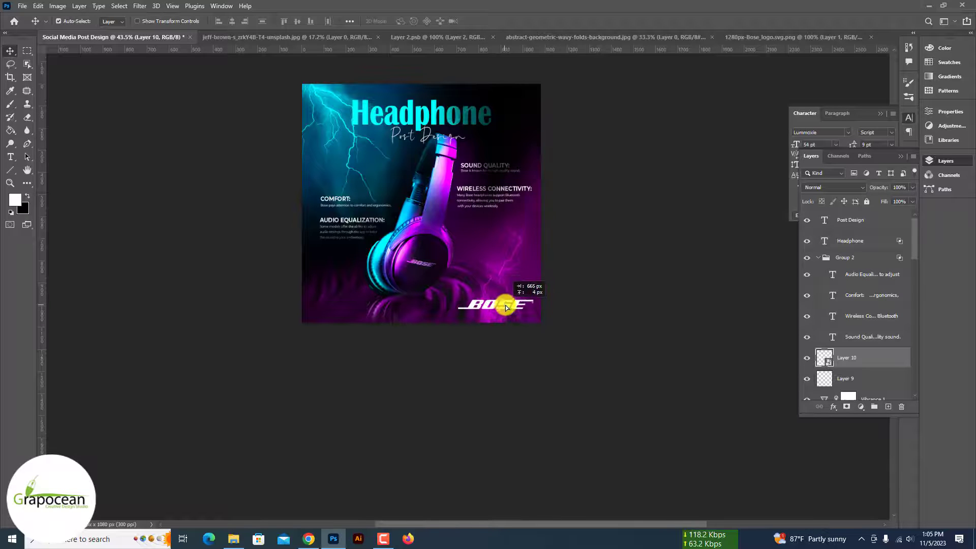
click(621, 291)
scroll(621, 290, down, 2)
scroll(621, 290, up, 1)
scroll(621, 290, up, 1)
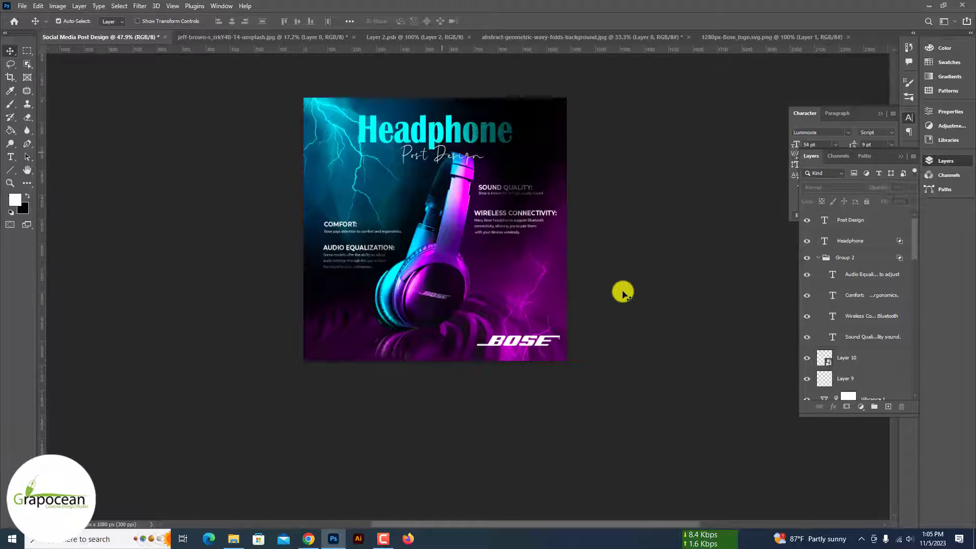
scroll(621, 290, down, 1)
scroll(621, 290, down, 2)
scroll(605, 287, up, 3)
scroll(476, 270, up, 2)
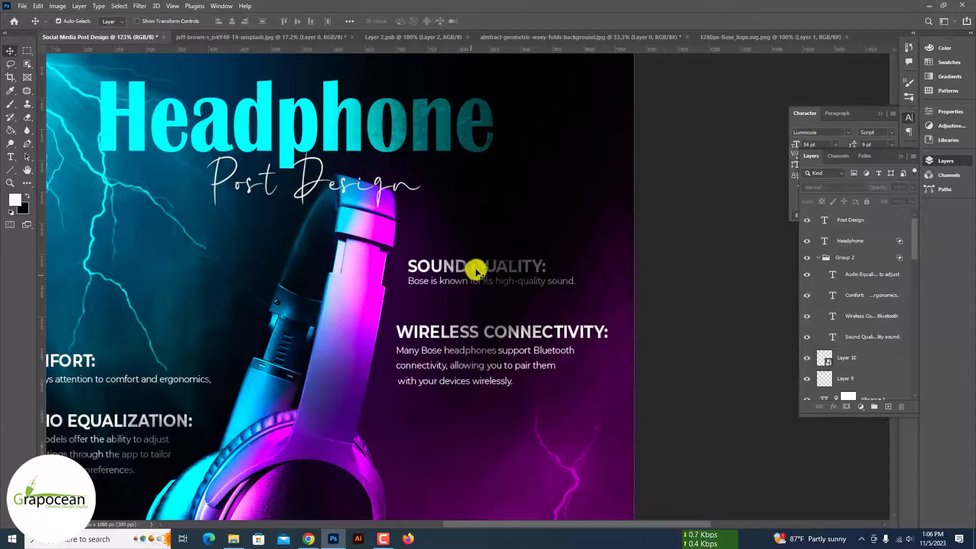
click(476, 271)
scroll(470, 267, down, 2)
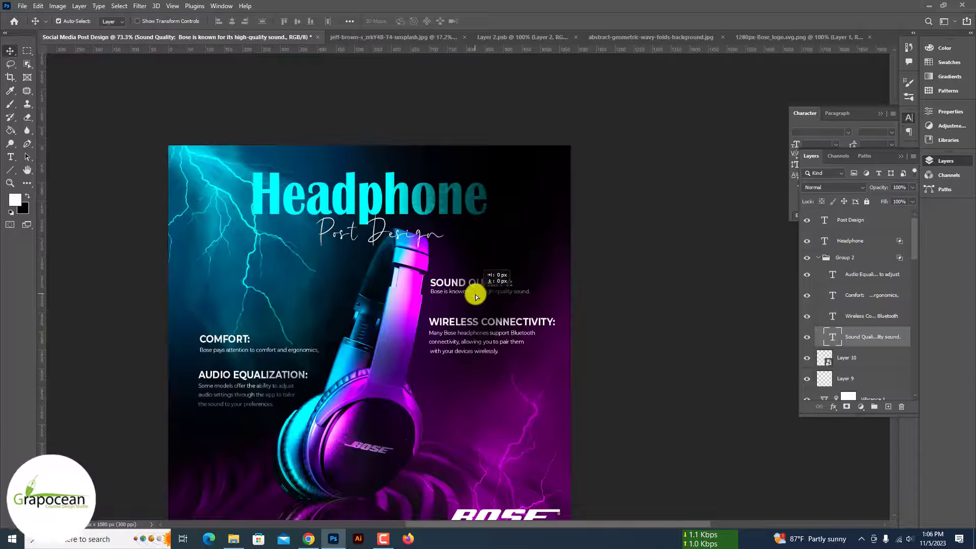
scroll(475, 298, down, 2)
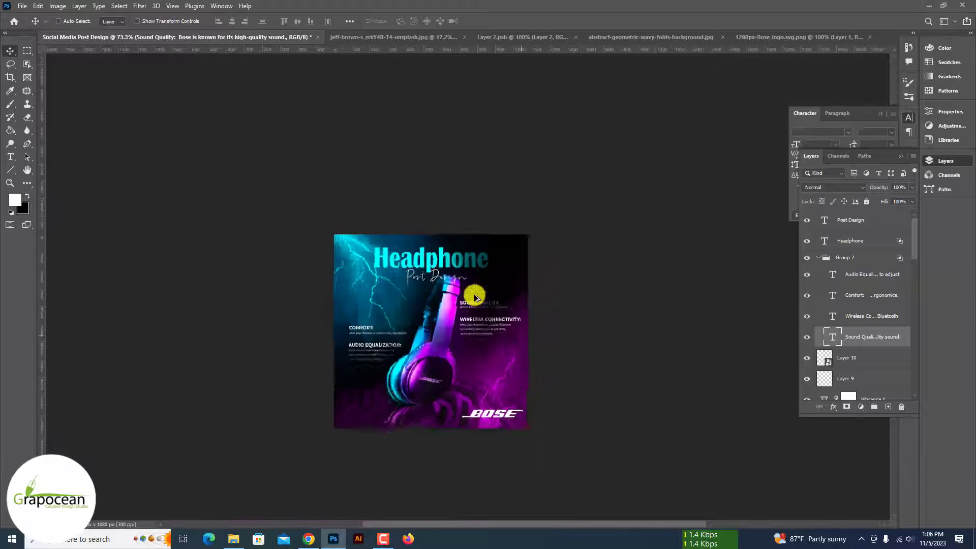
scroll(473, 294, down, 1)
scroll(475, 293, up, 3)
scroll(470, 290, down, 2)
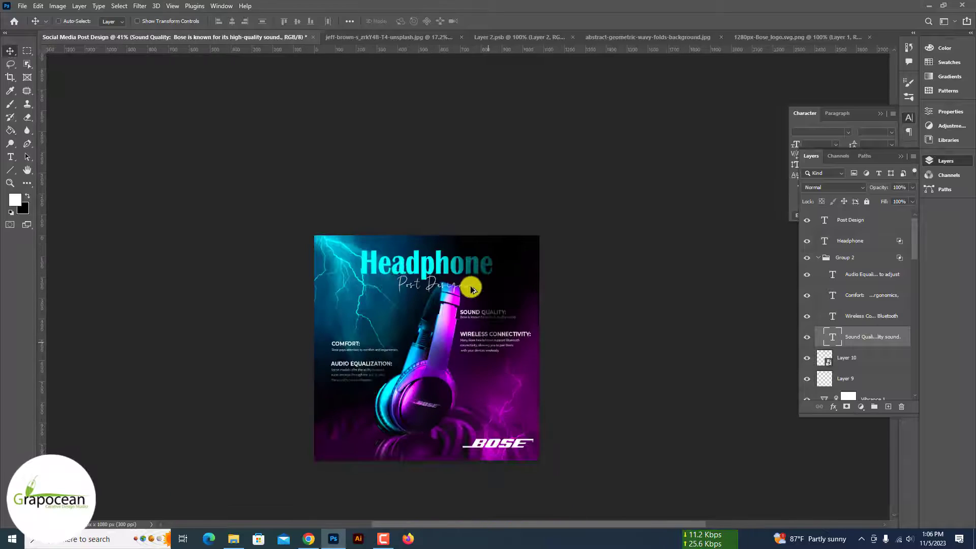
Move SOUND QUALITY to the left column above COMFORT and raise WIRELESS CONNECTIVITY about 51 px
scroll(470, 287, up, 3)
drag(470, 287, 183, 317)
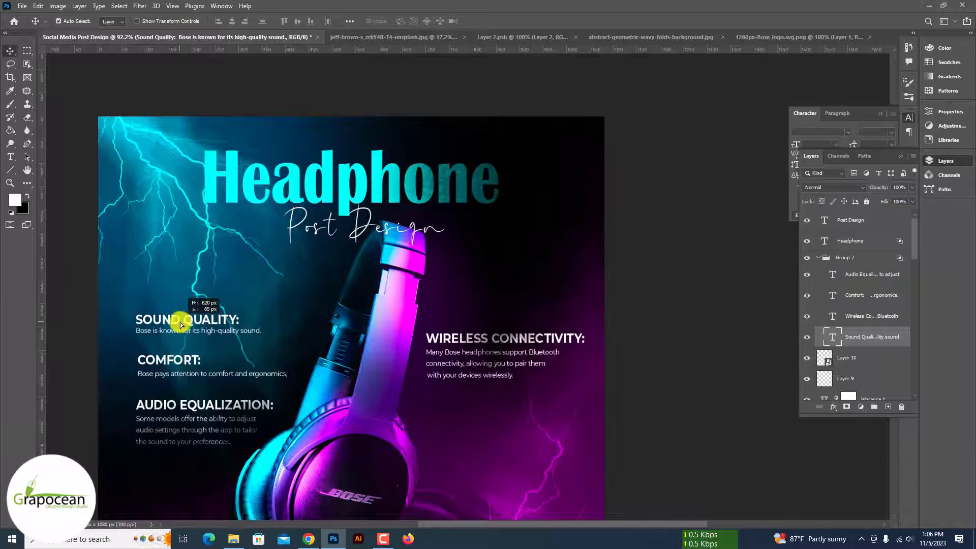
scroll(184, 321, down, 2)
scroll(185, 322, down, 1)
scroll(295, 324, up, 2)
scroll(295, 324, up, 2)
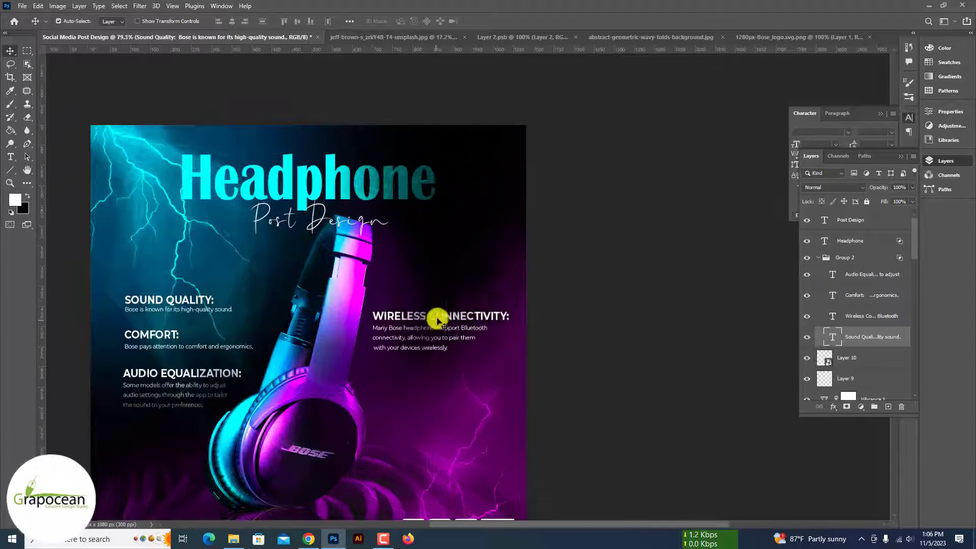
drag(436, 321, 439, 302)
scroll(438, 304, down, 3)
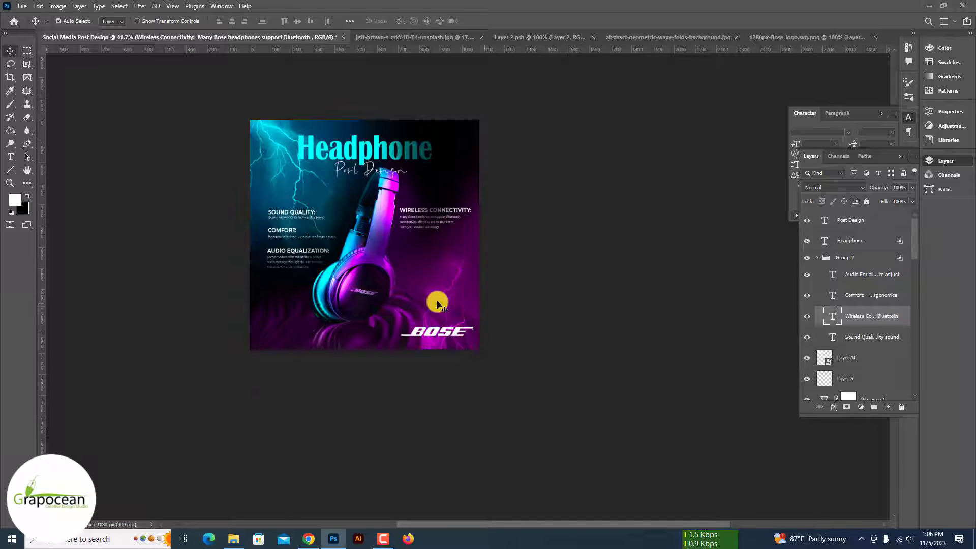